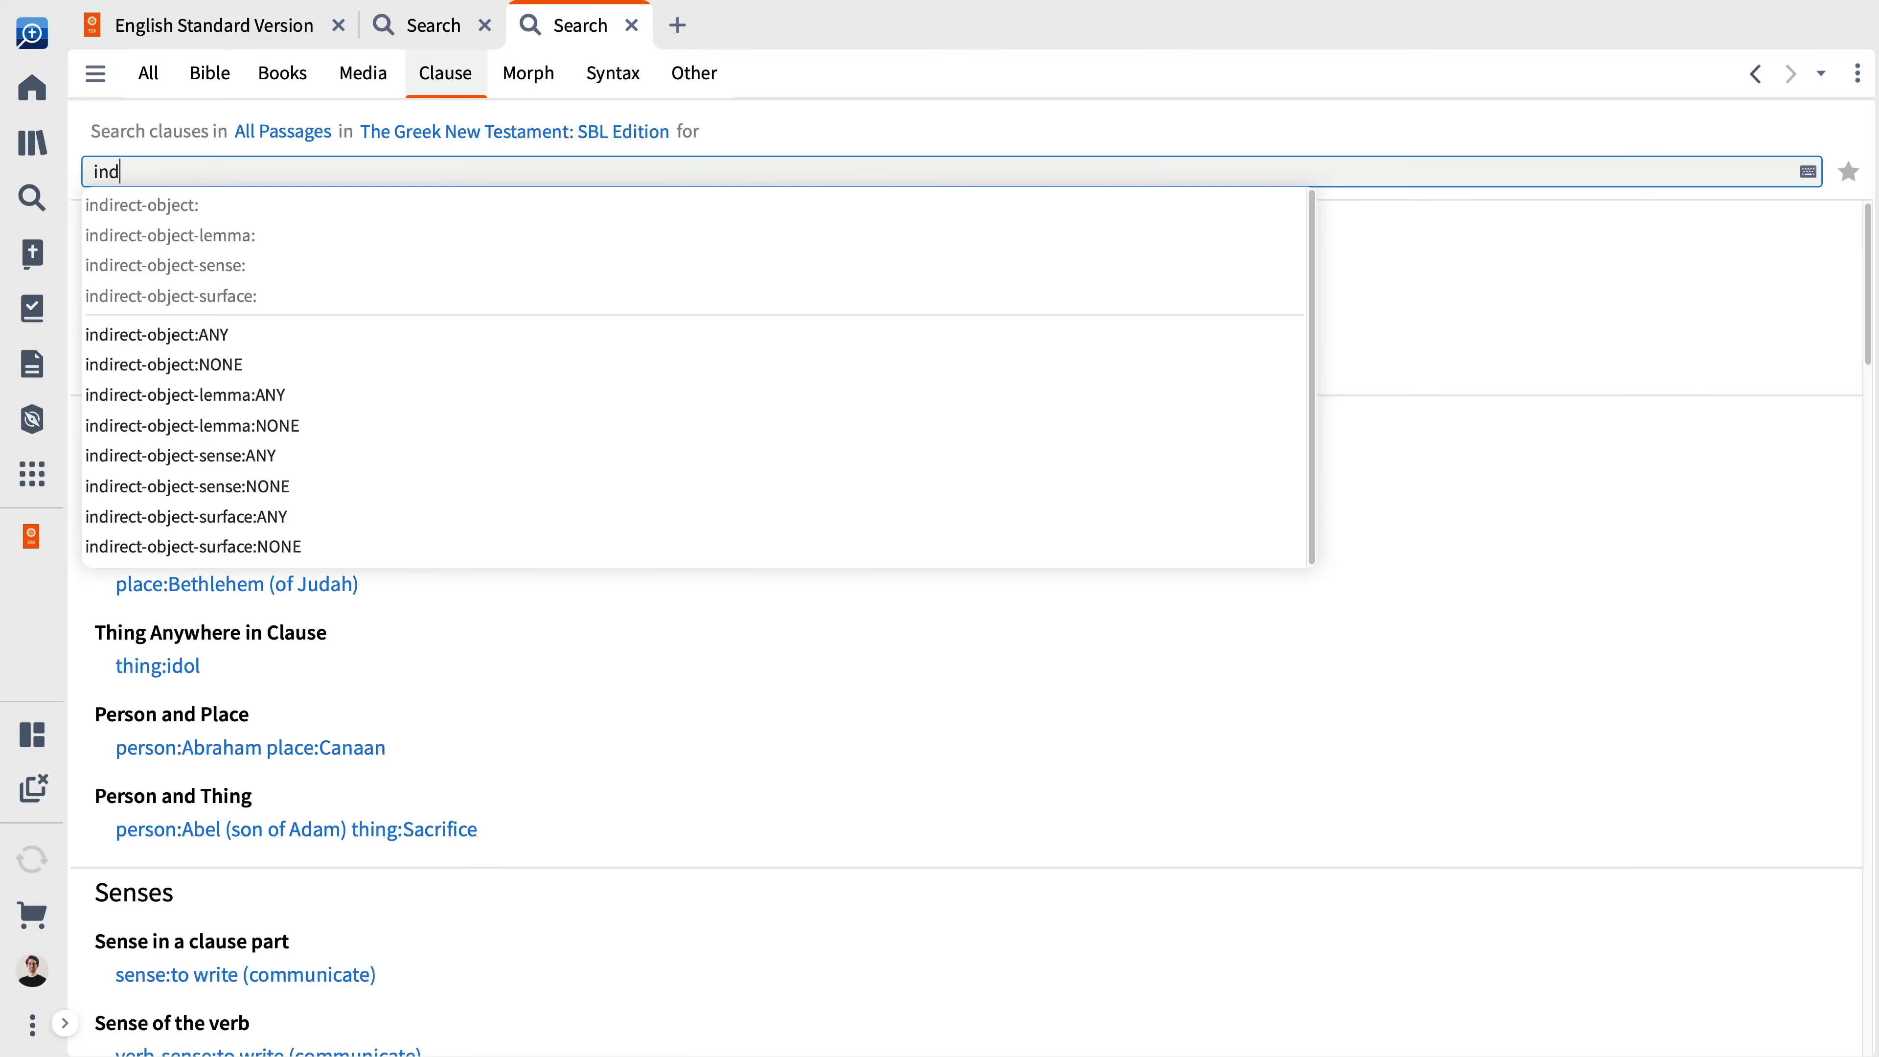
Run a clause search with indirect-object set to A Poor Person.
key("Down")
key("Return")
type("poo")
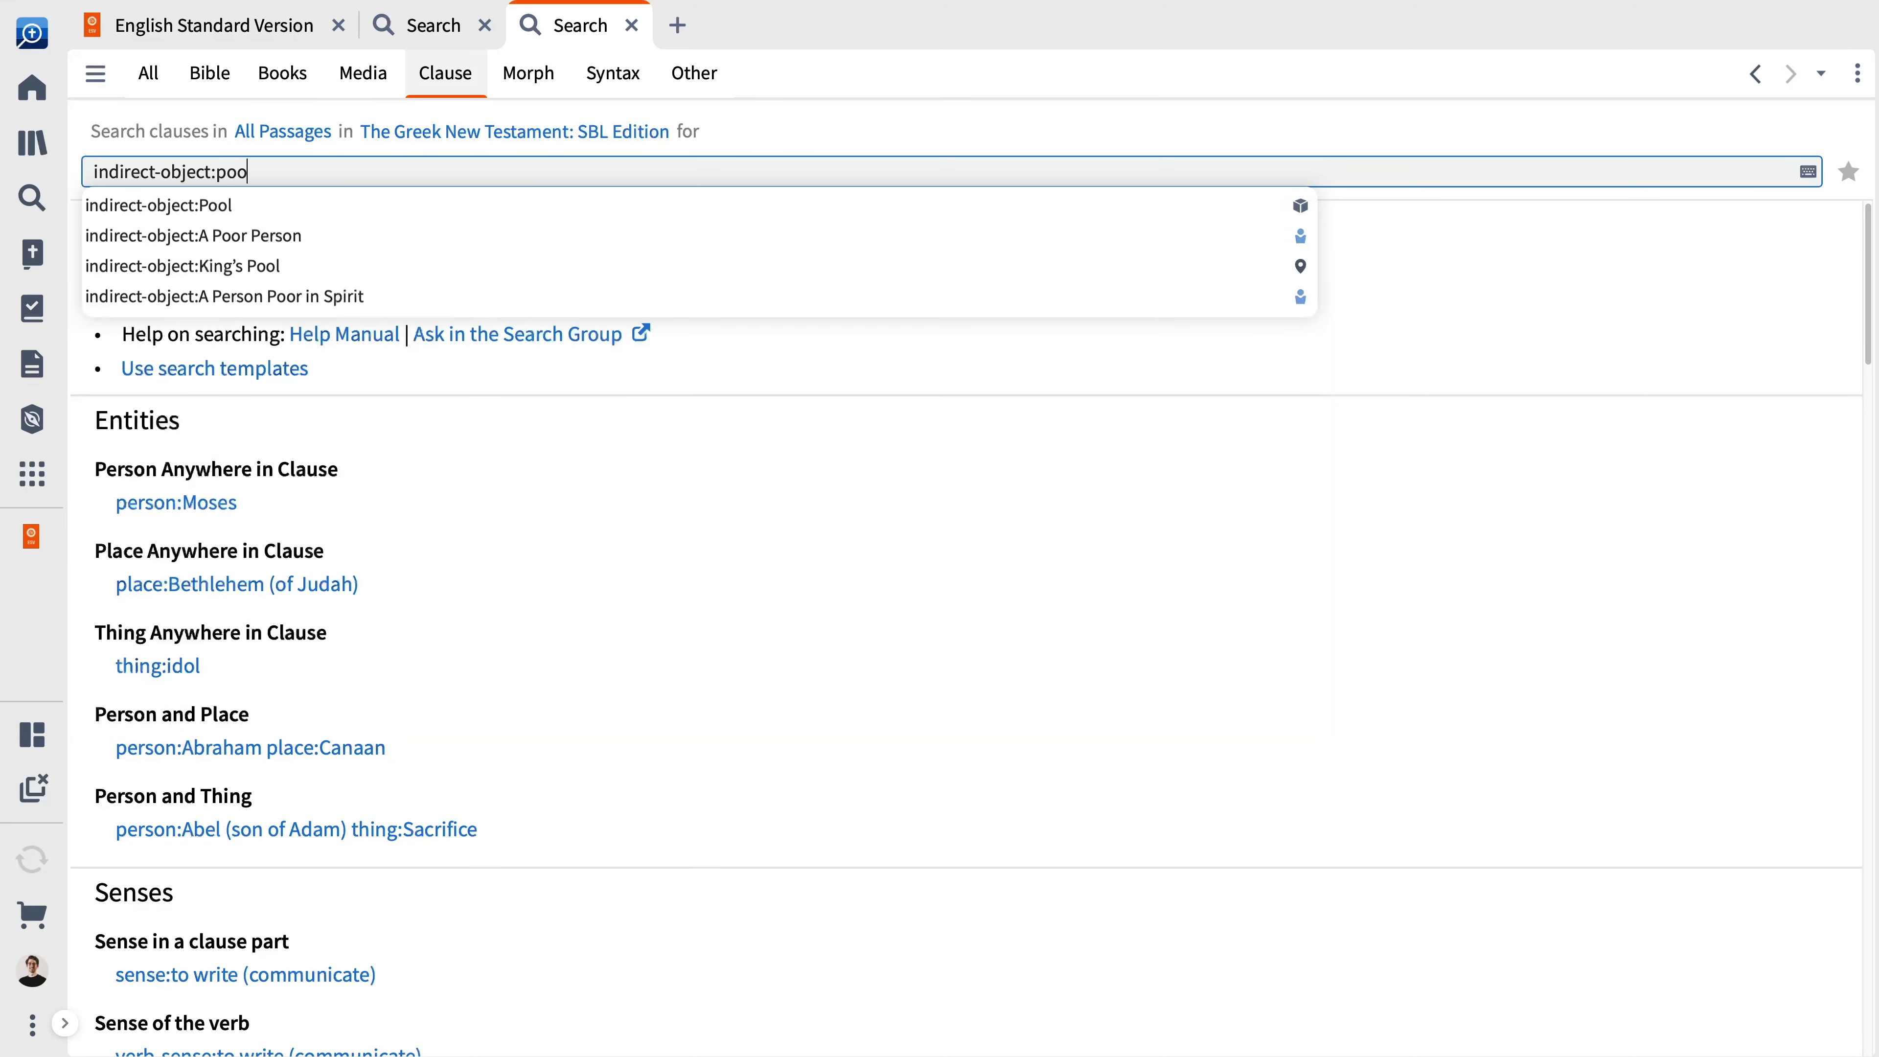
key("Down")
key("Down")
key("Return")
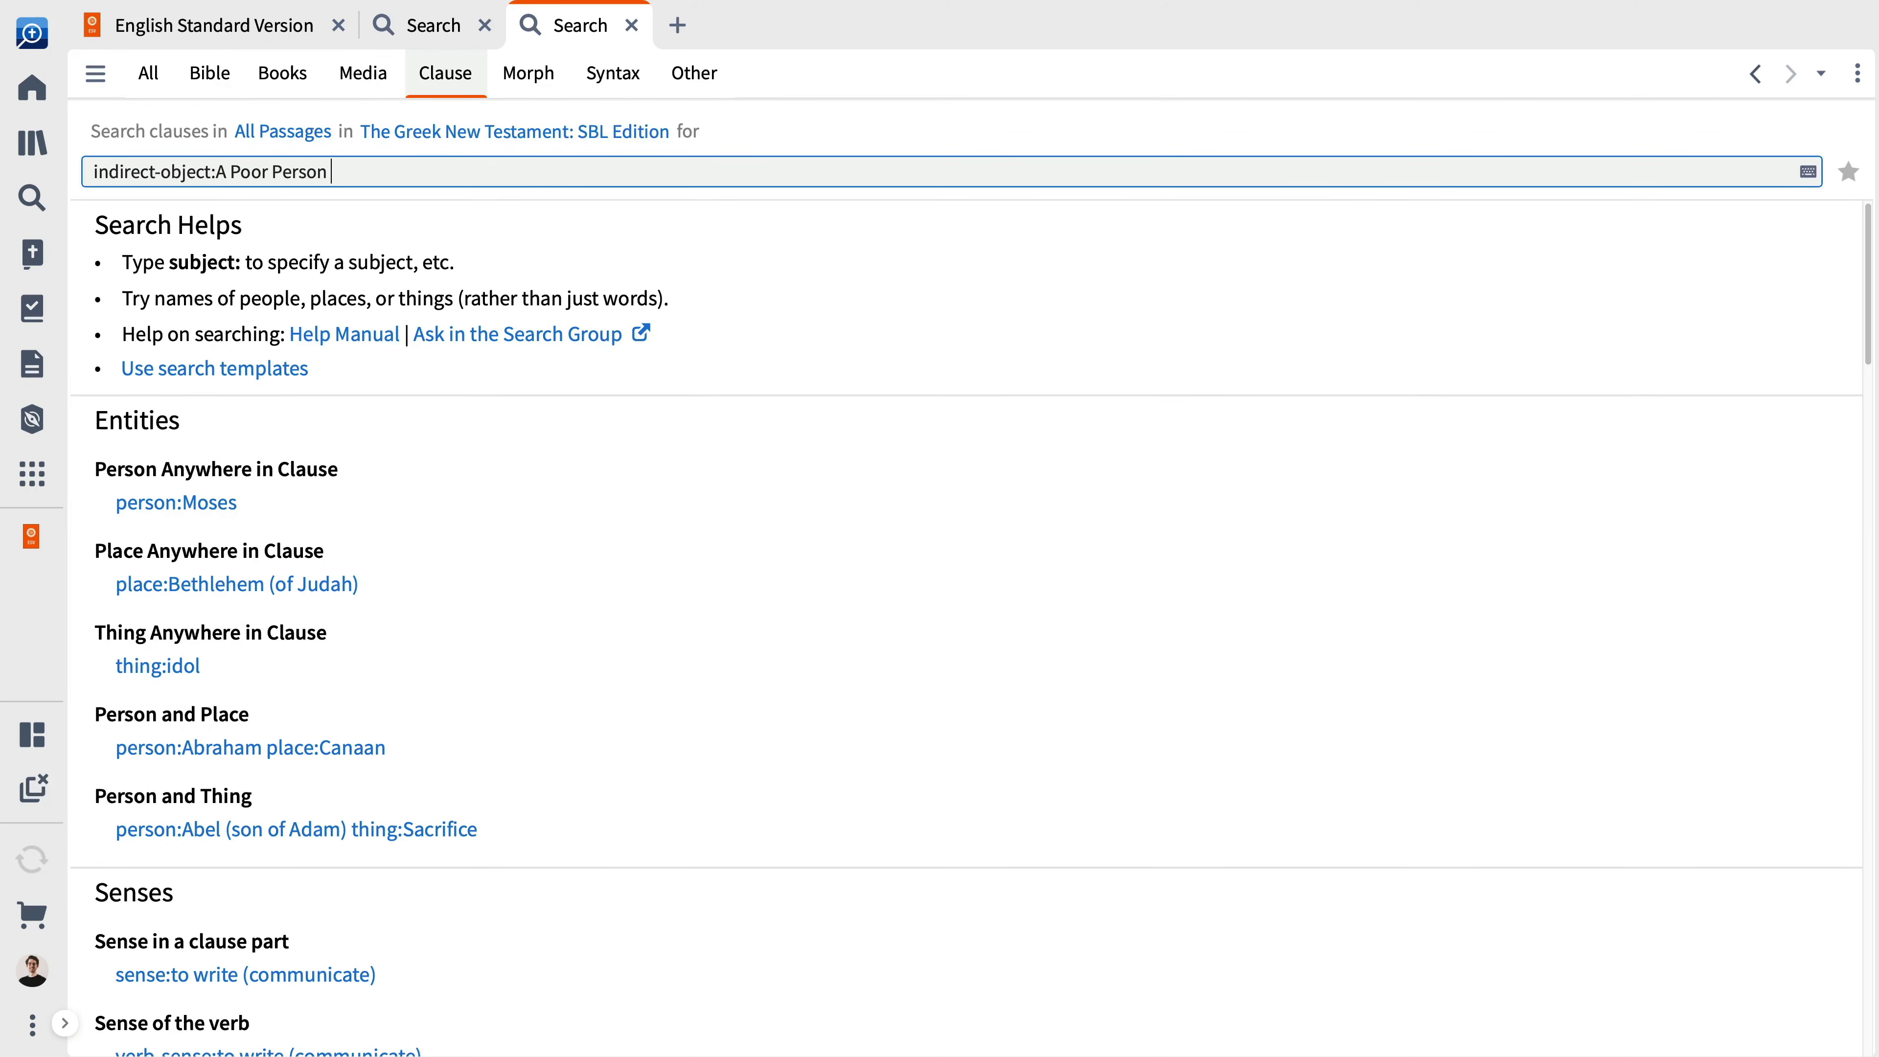
key("Return")
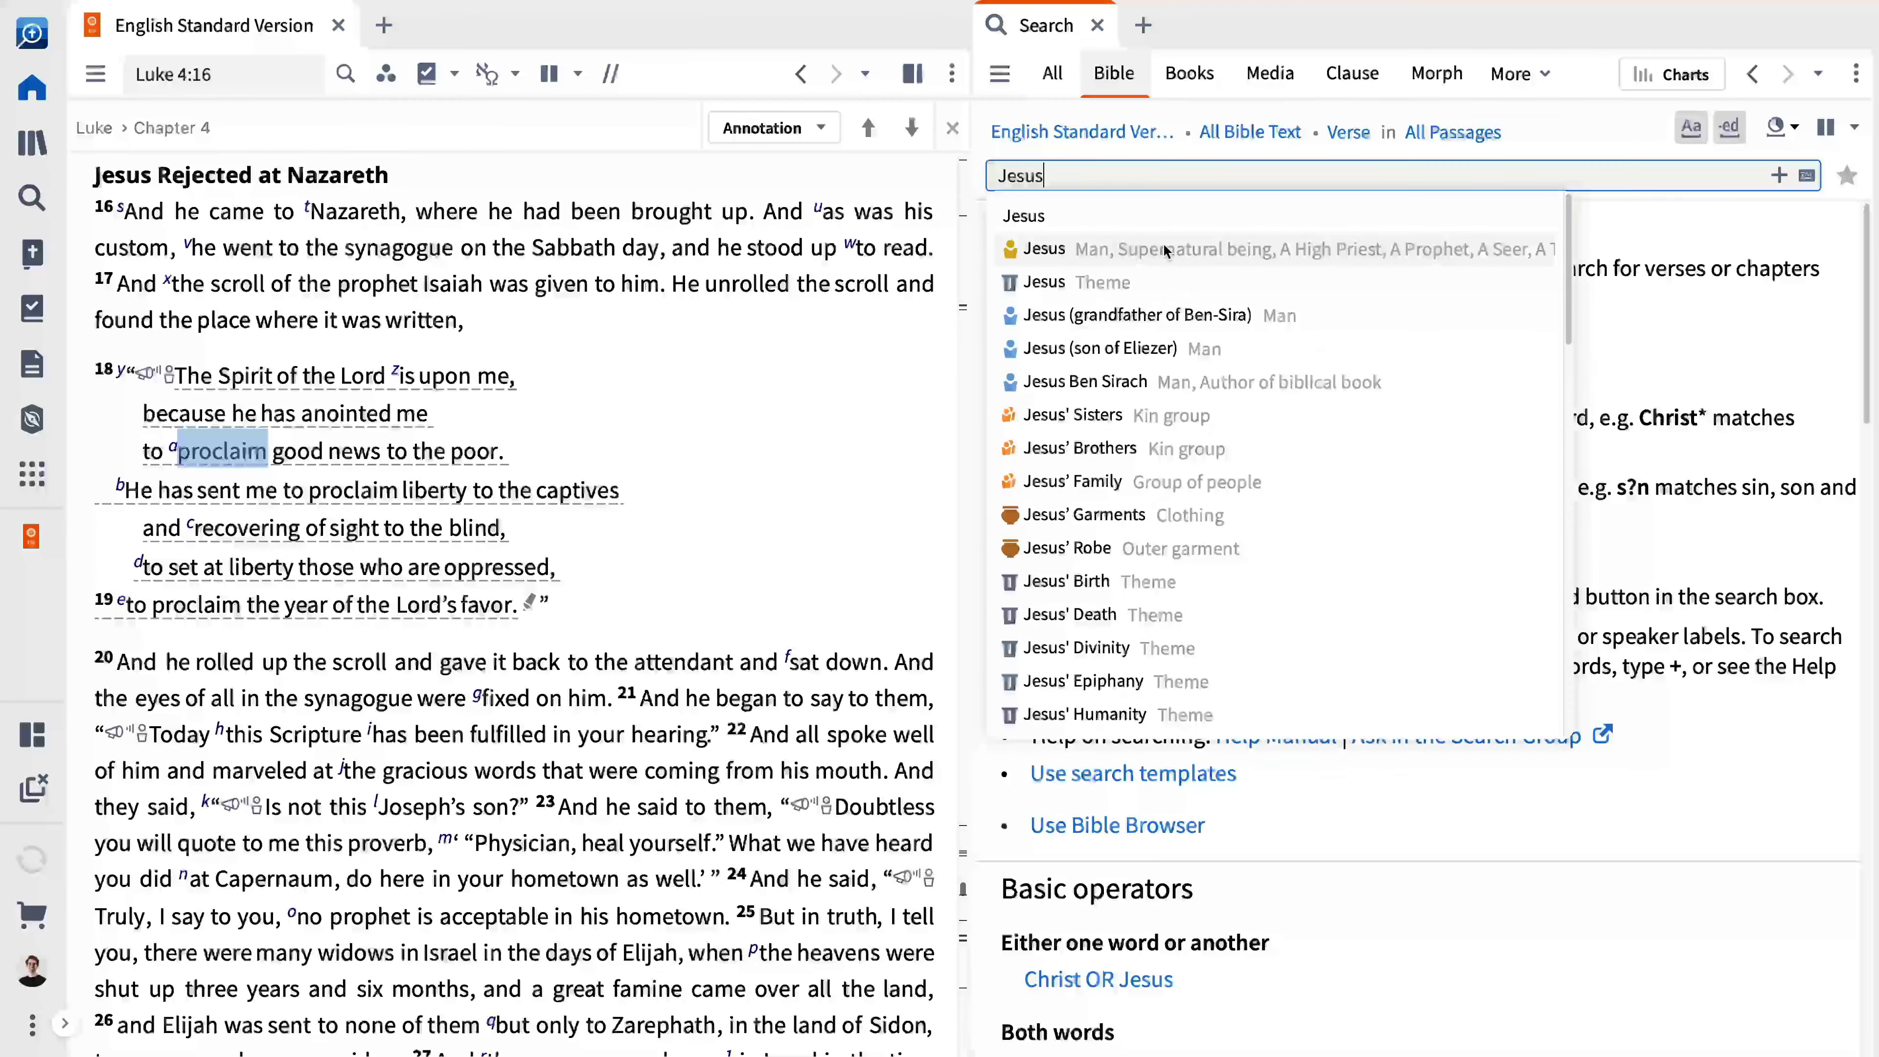
Search the Bible for person Jesus AND the Synagogue thing.
left_click(1163, 242)
type("AND synagogue")
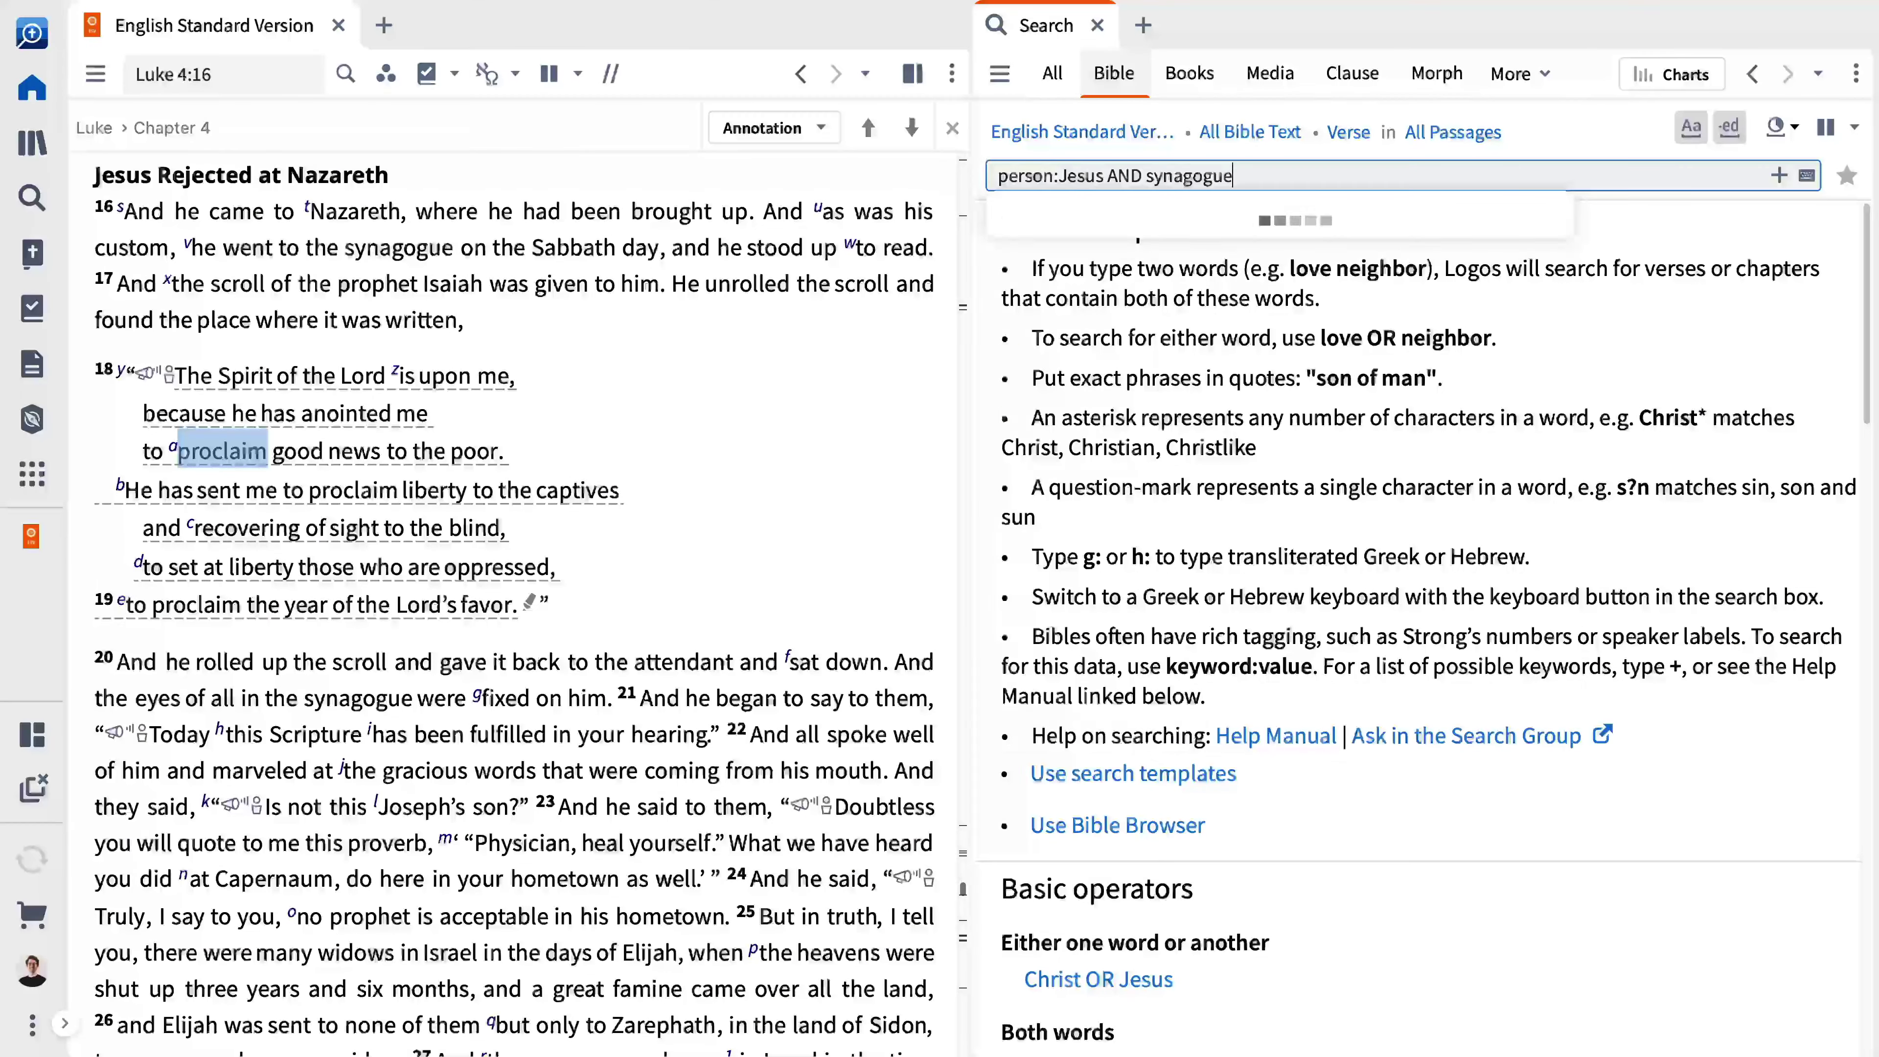
left_click(1157, 252)
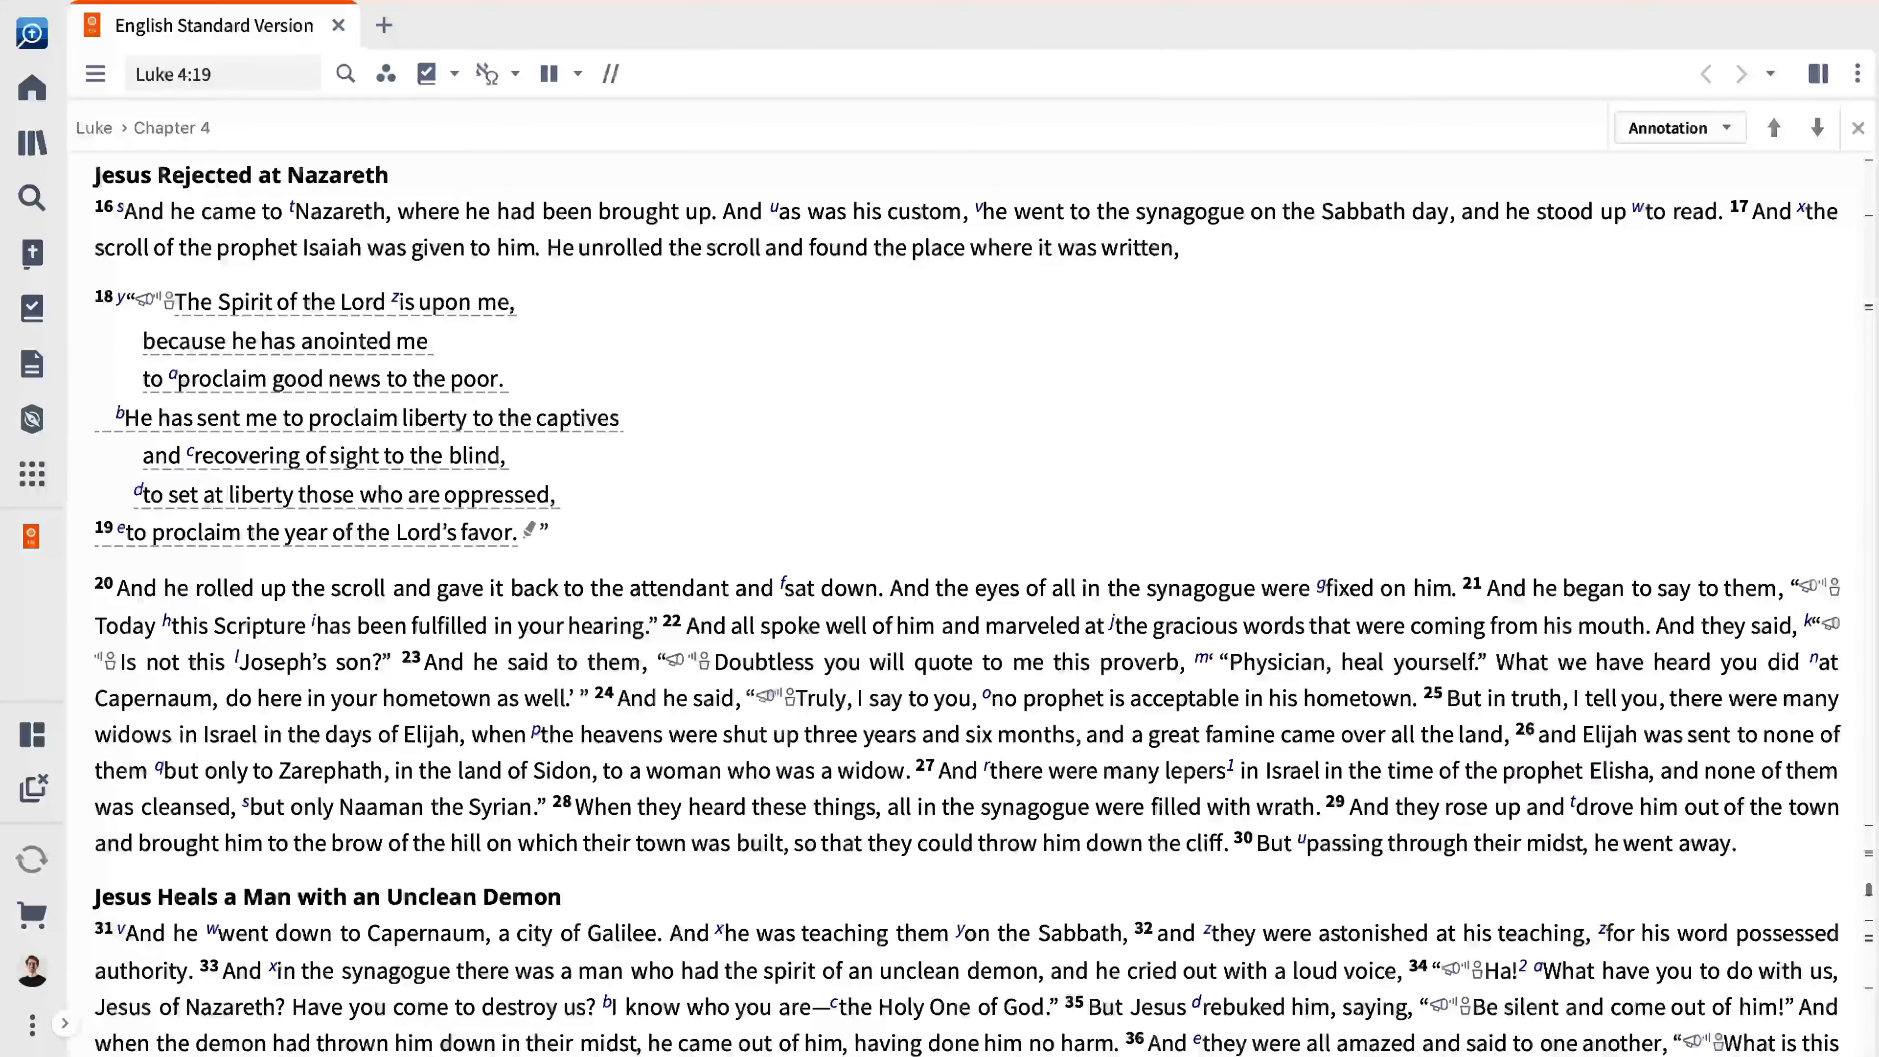
right_click(237, 388)
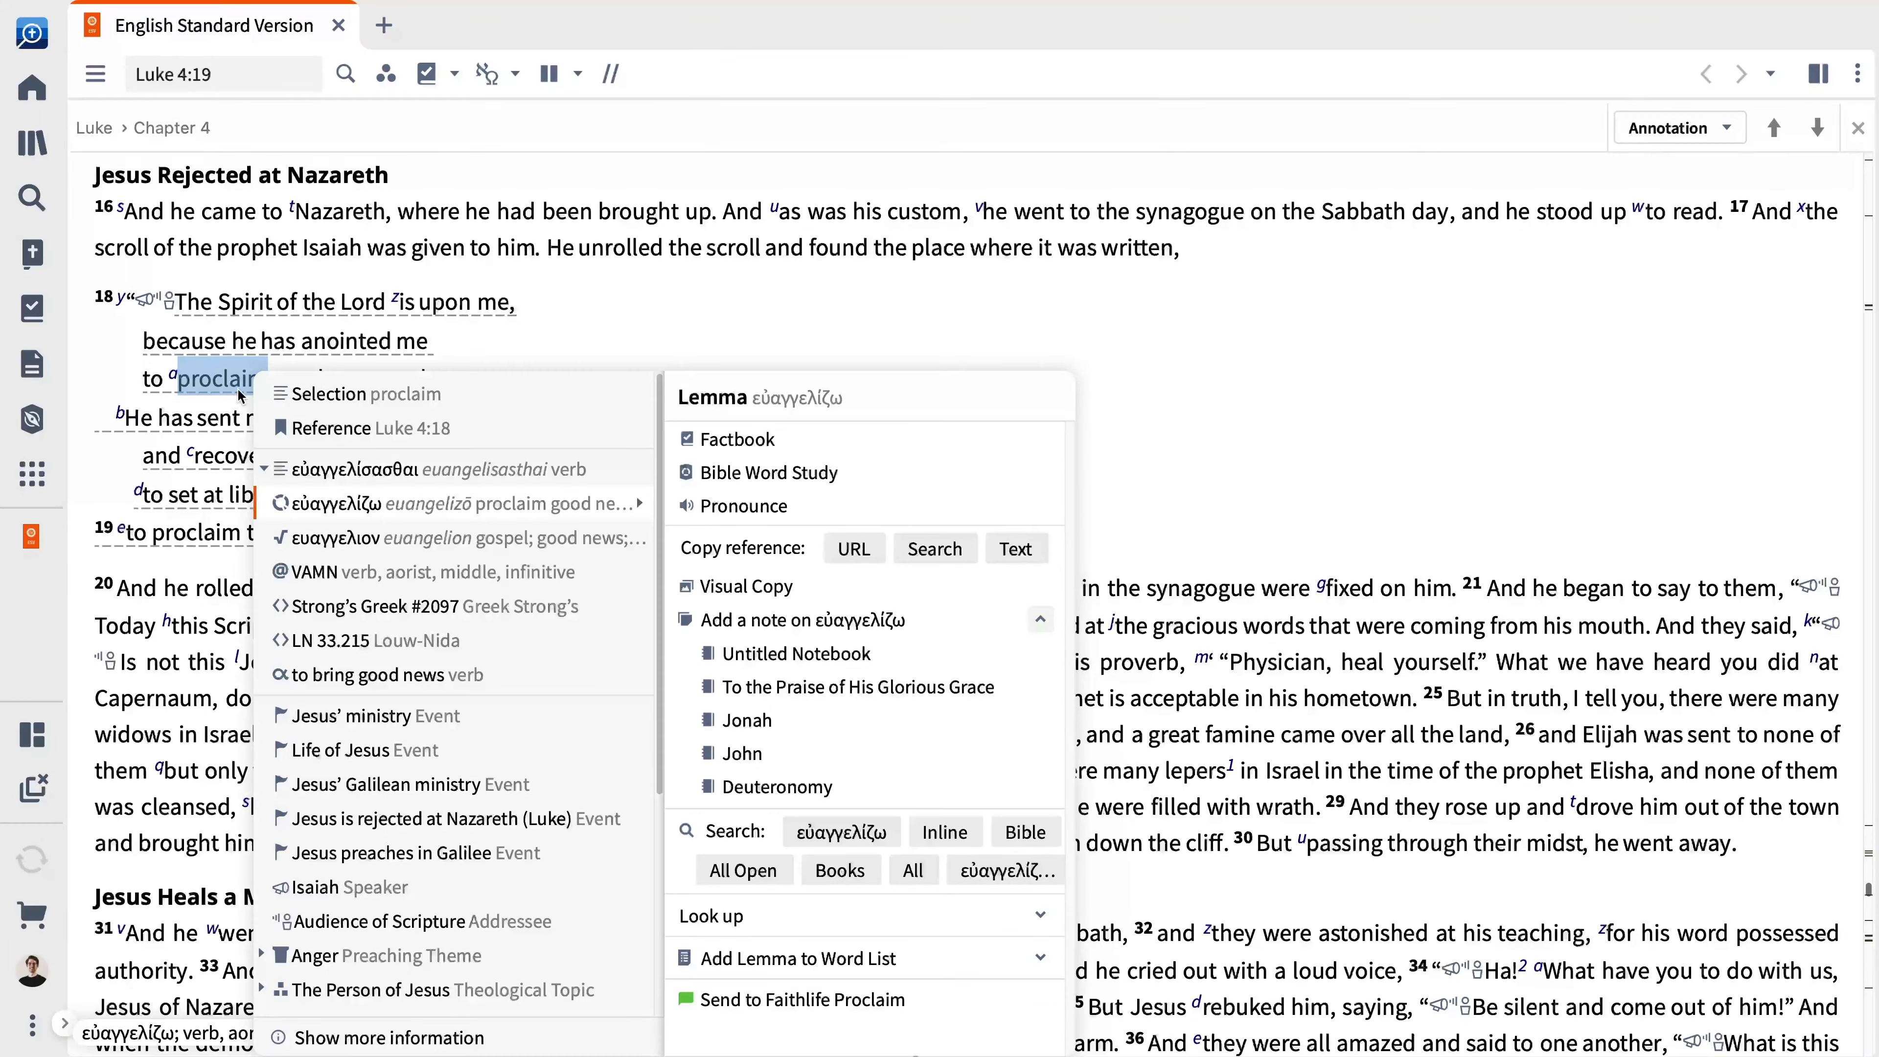
Inspect the lemma, root and VAMN morphology (aorist middle infinitive) of 'proclaim' in Luke 4:18.
mouse_move(377, 473)
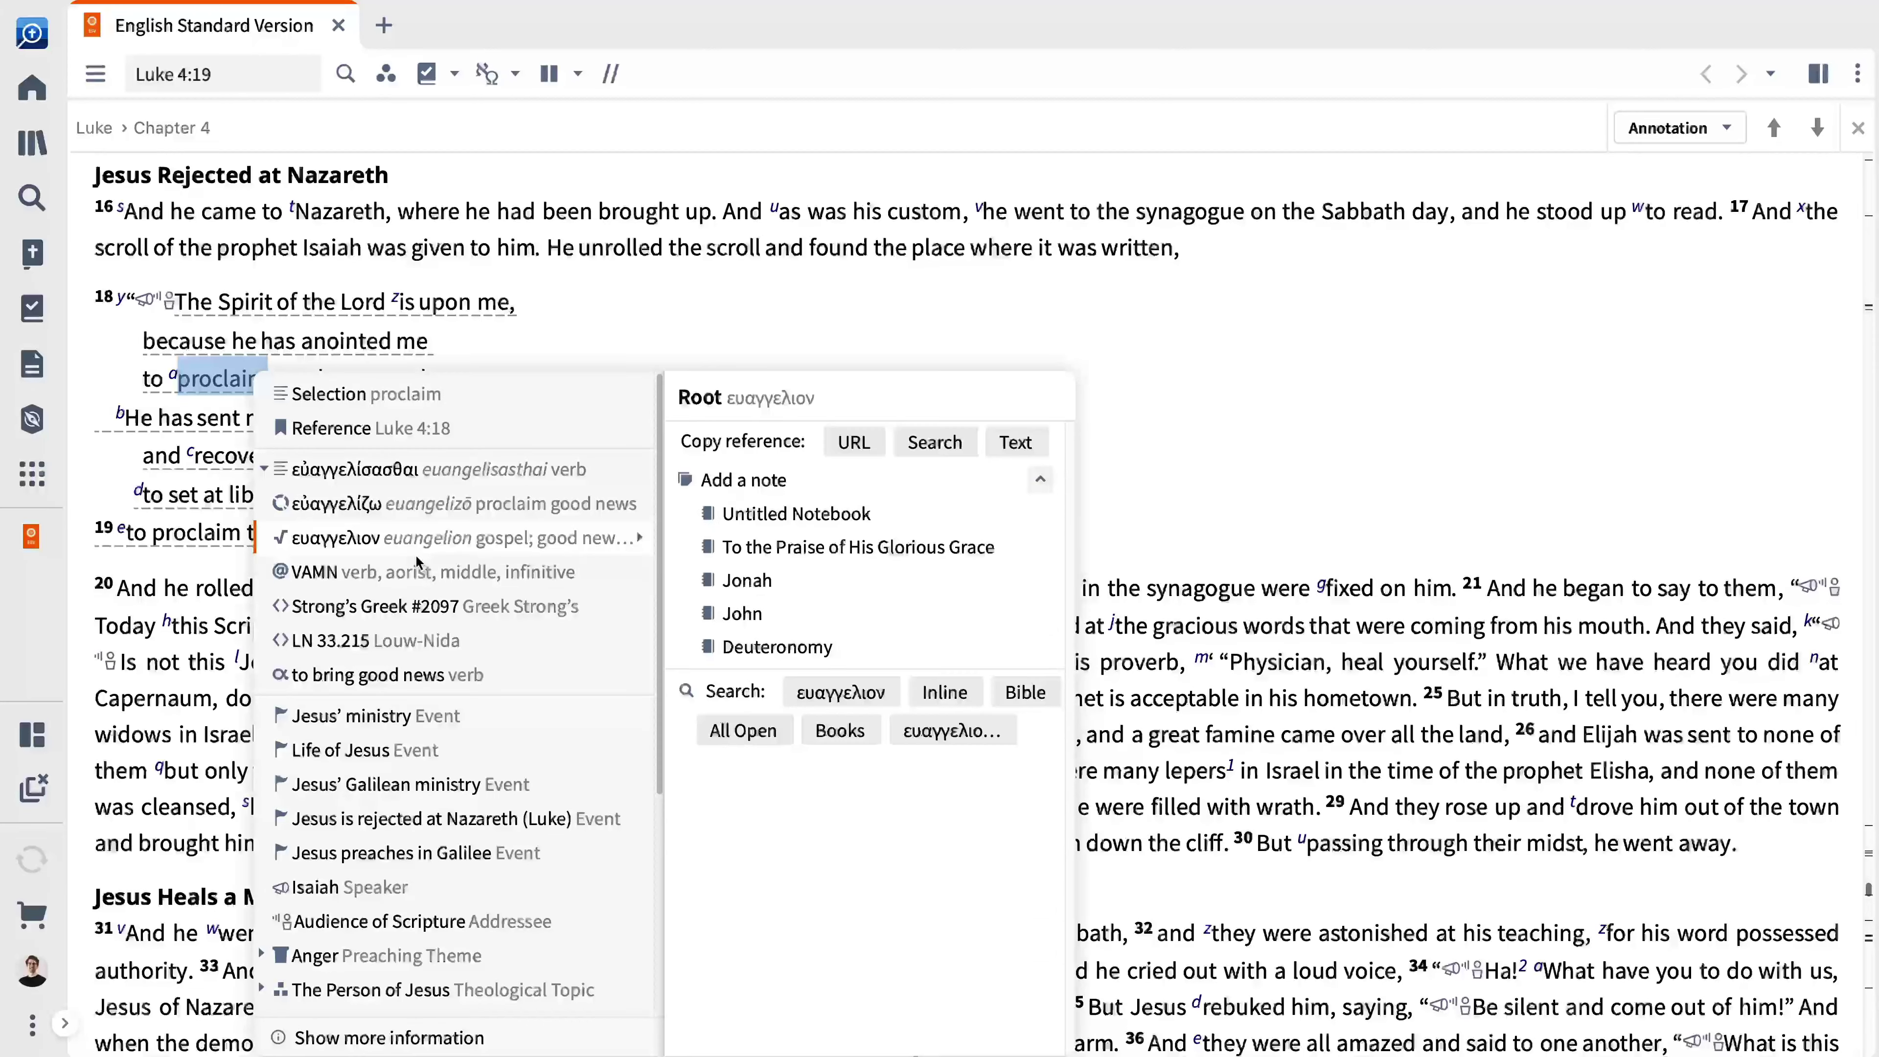
mouse_move(419, 570)
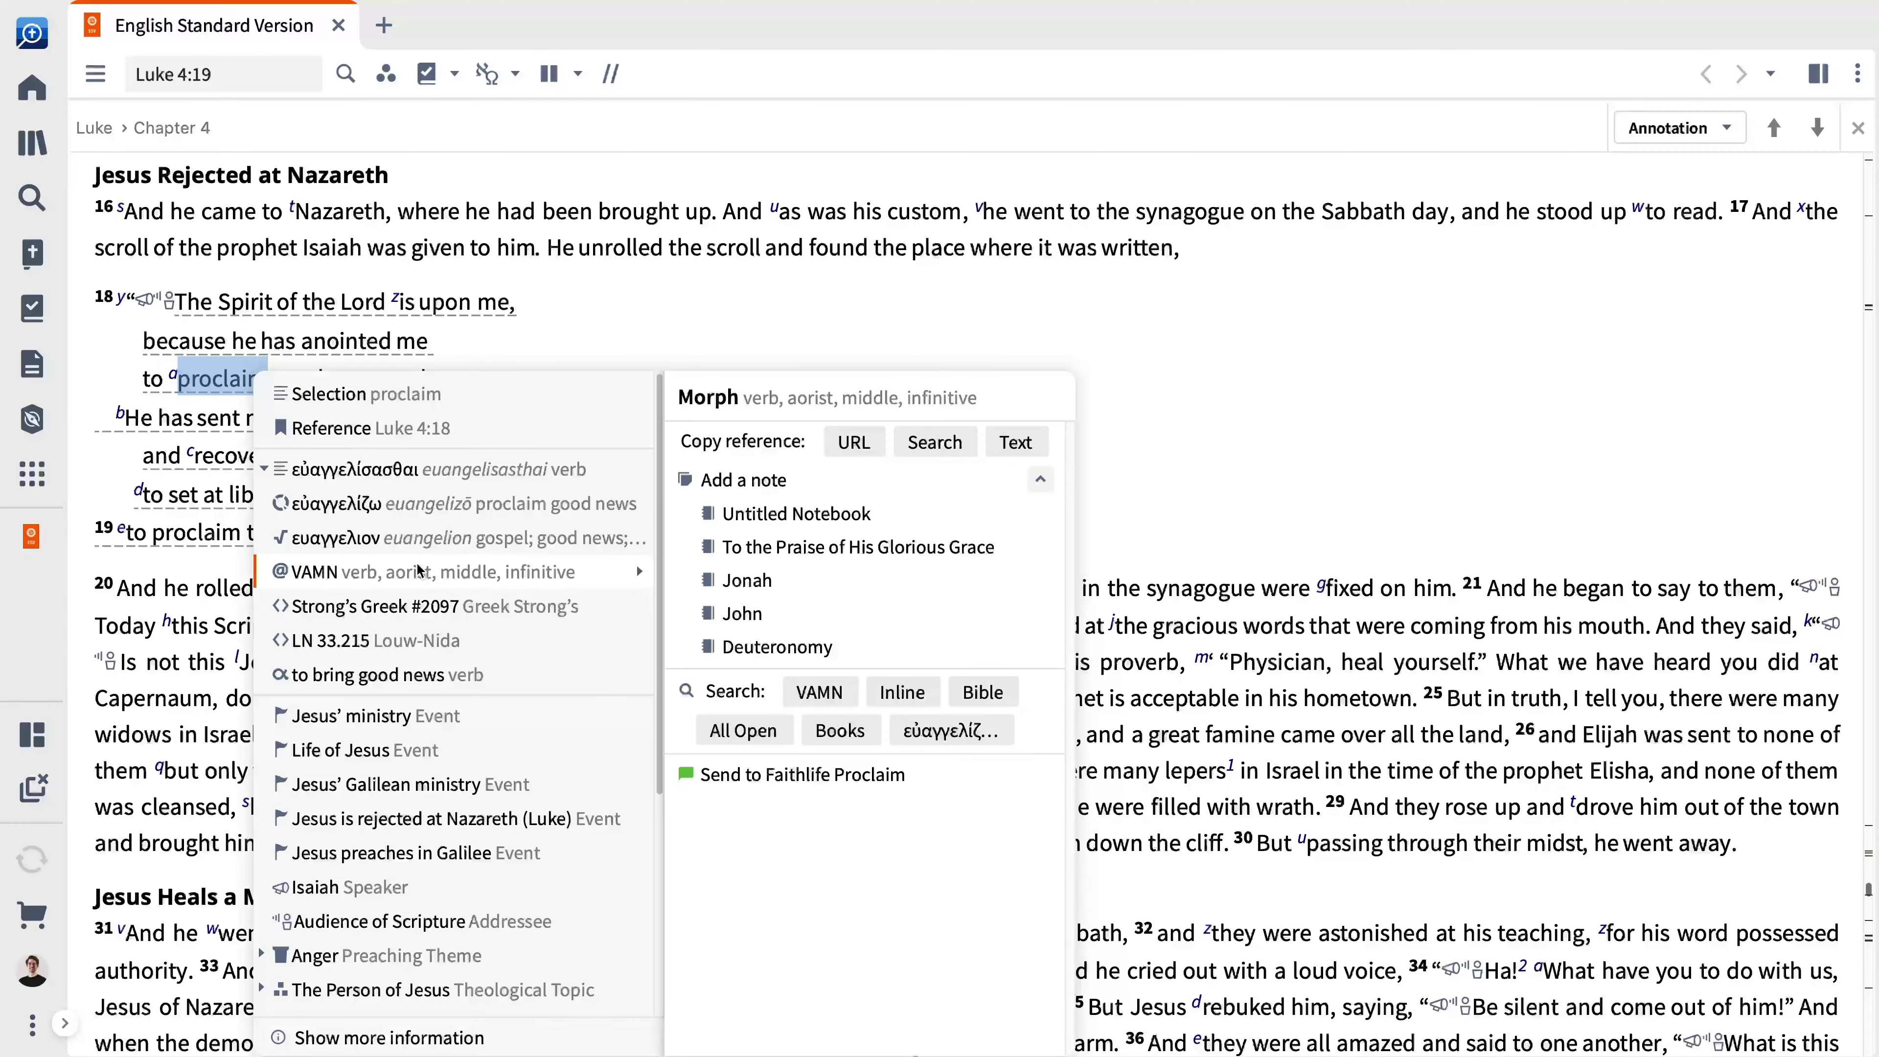
Run a Bible search for morph.g:VAMN---- limited to Luke, giving 19 results.
left_click(982, 696)
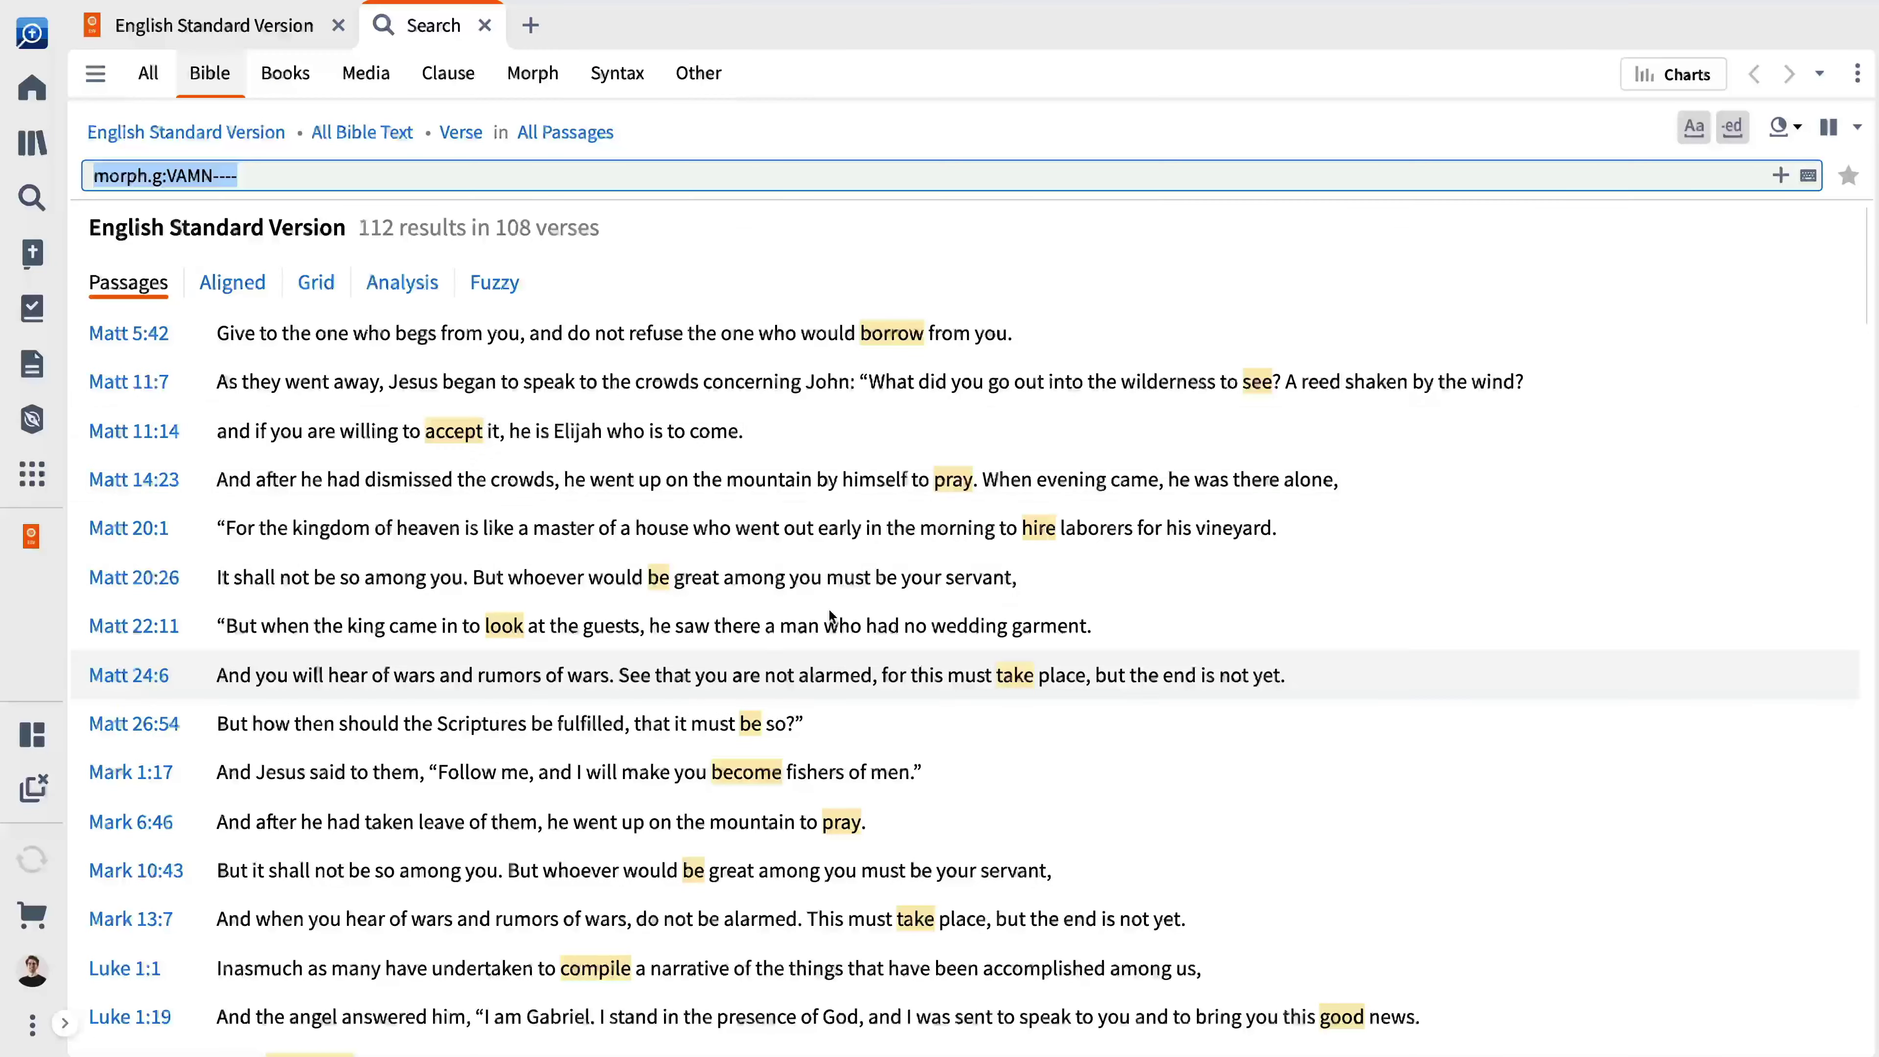
left_click(565, 132)
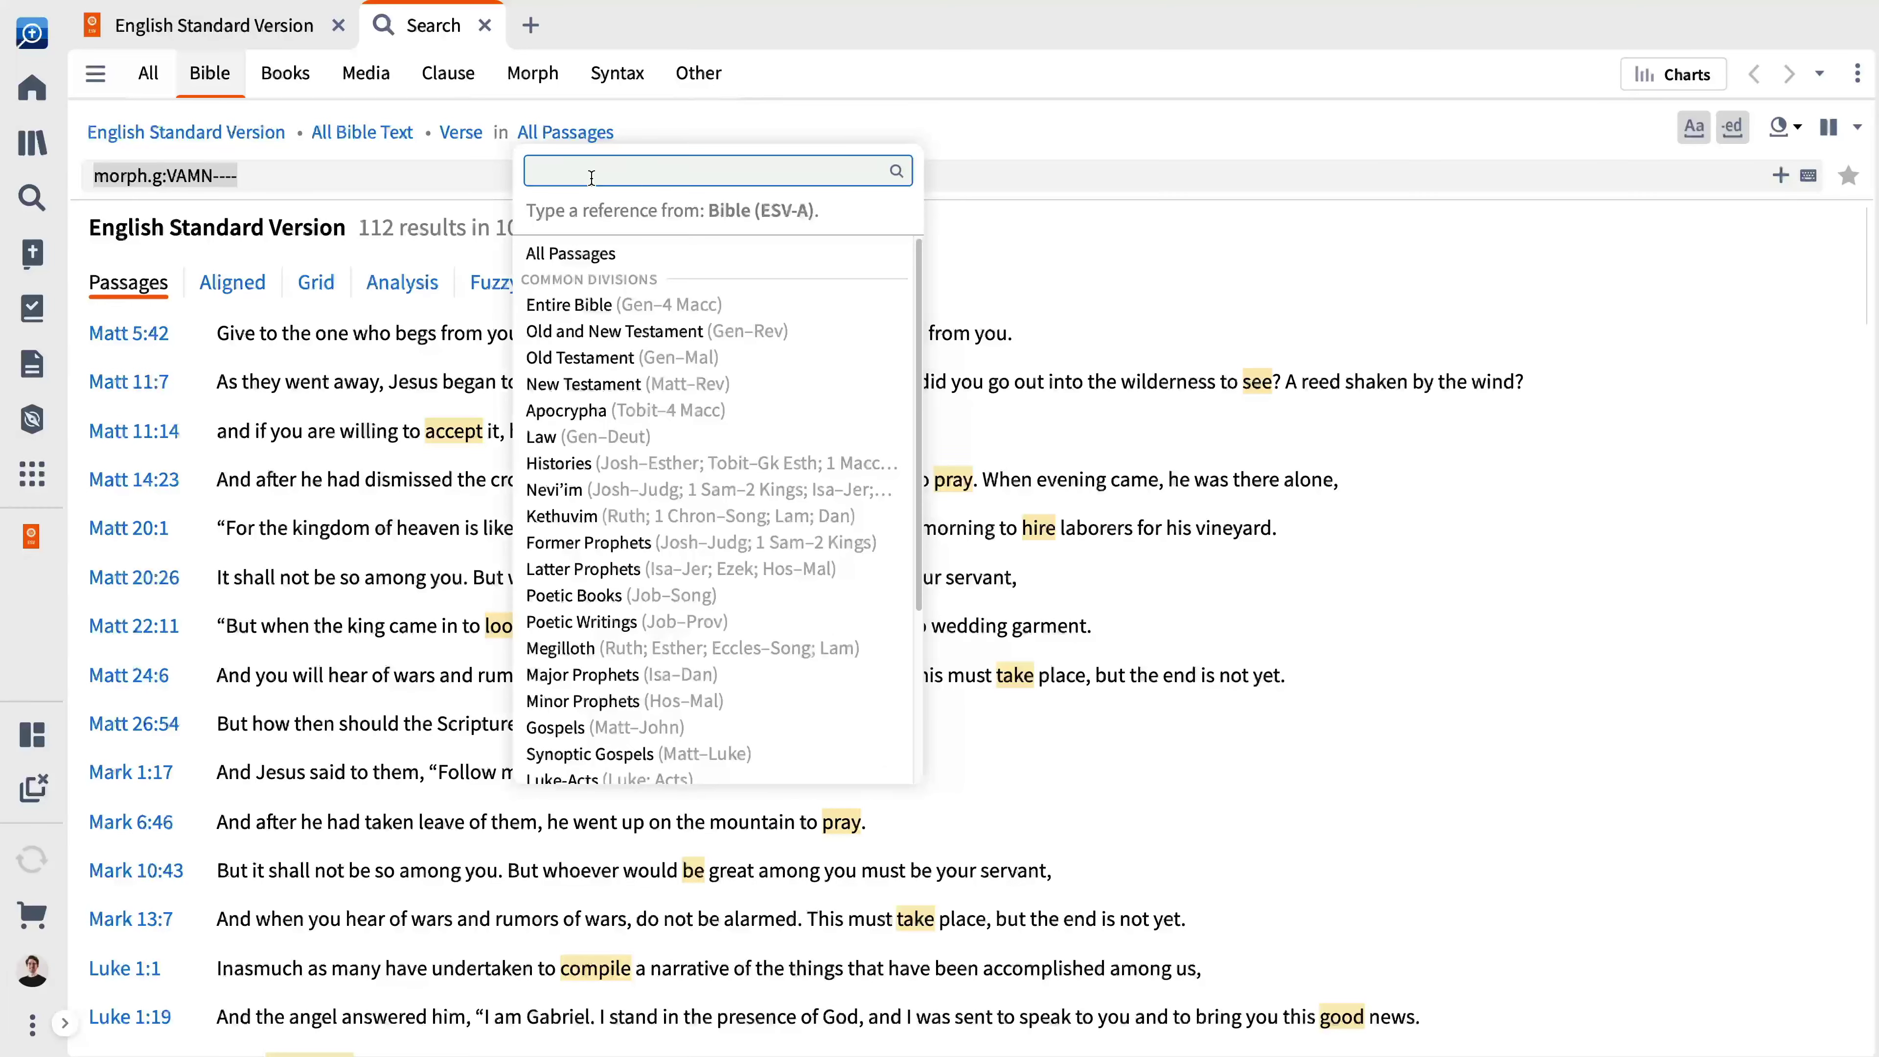
type("Luke")
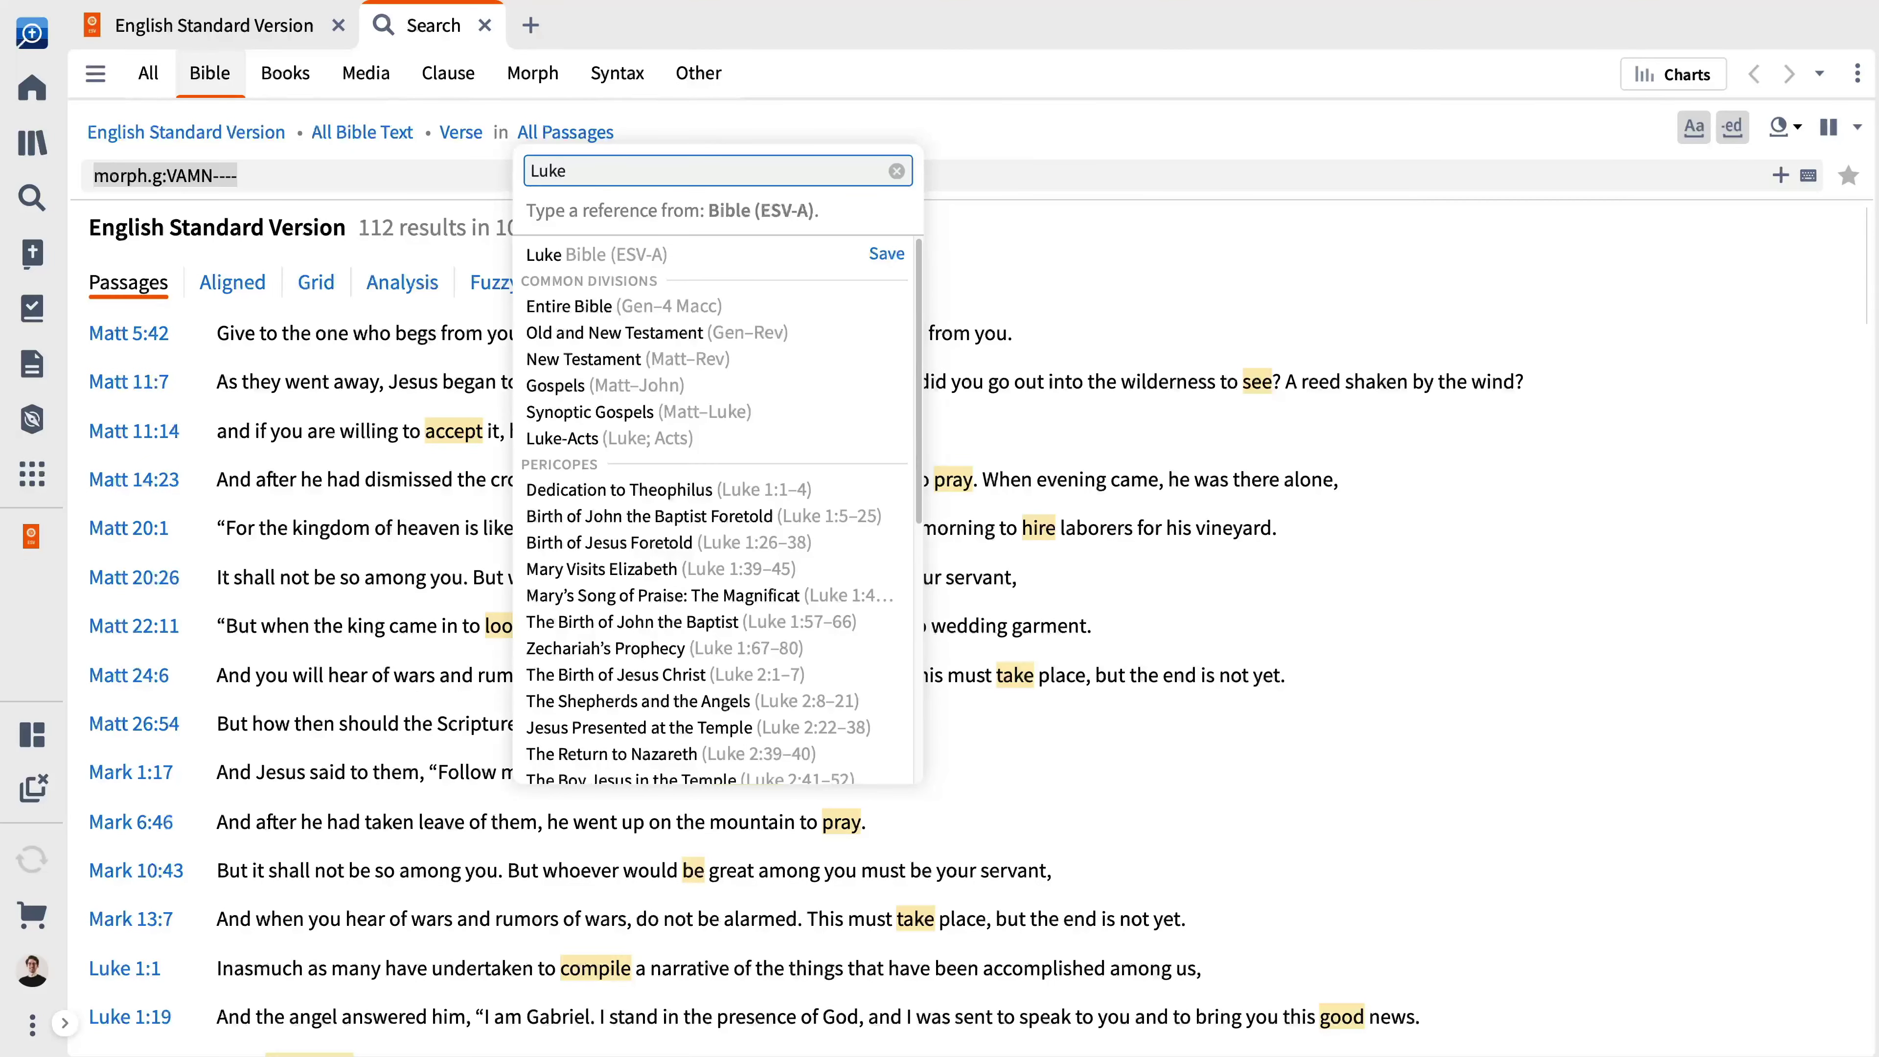
left_click(584, 245)
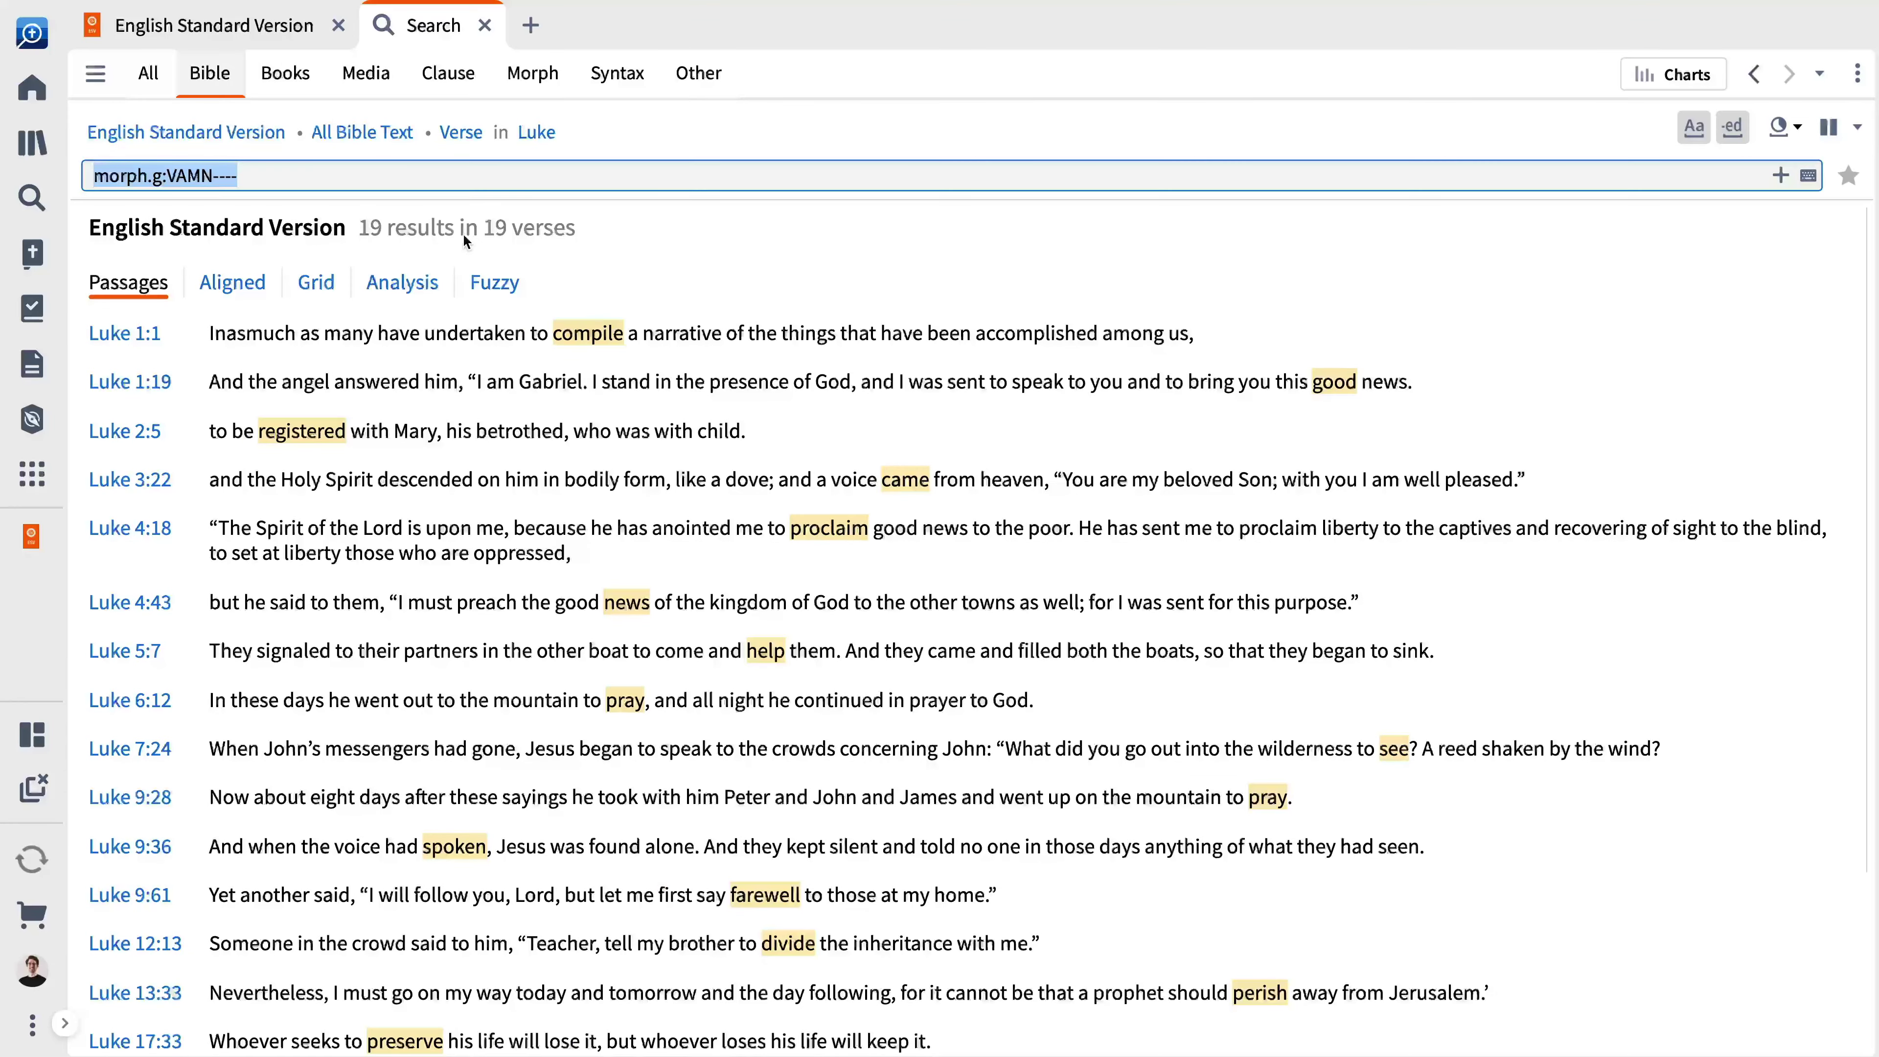
Start a new All search for 'Proclaim' to see articles, Factbook and ESV hits.
left_click(37, 198)
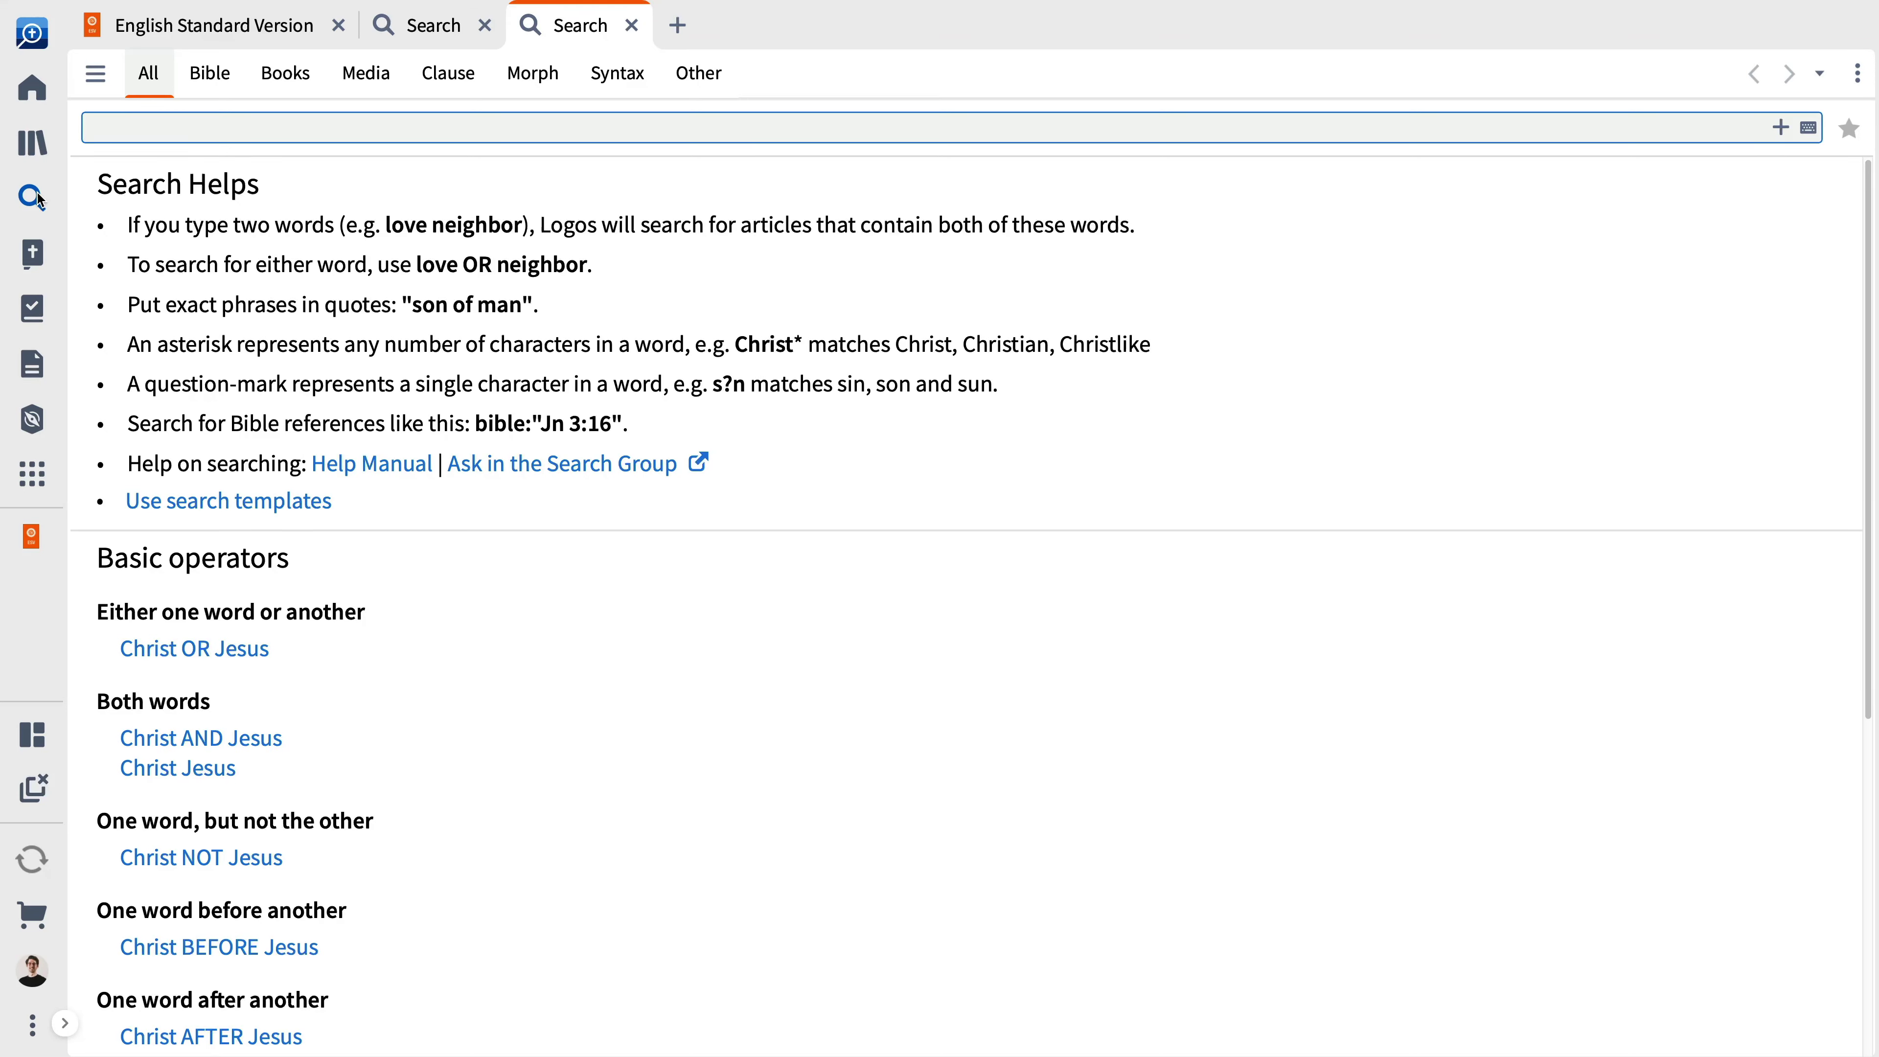
type("Proclaim")
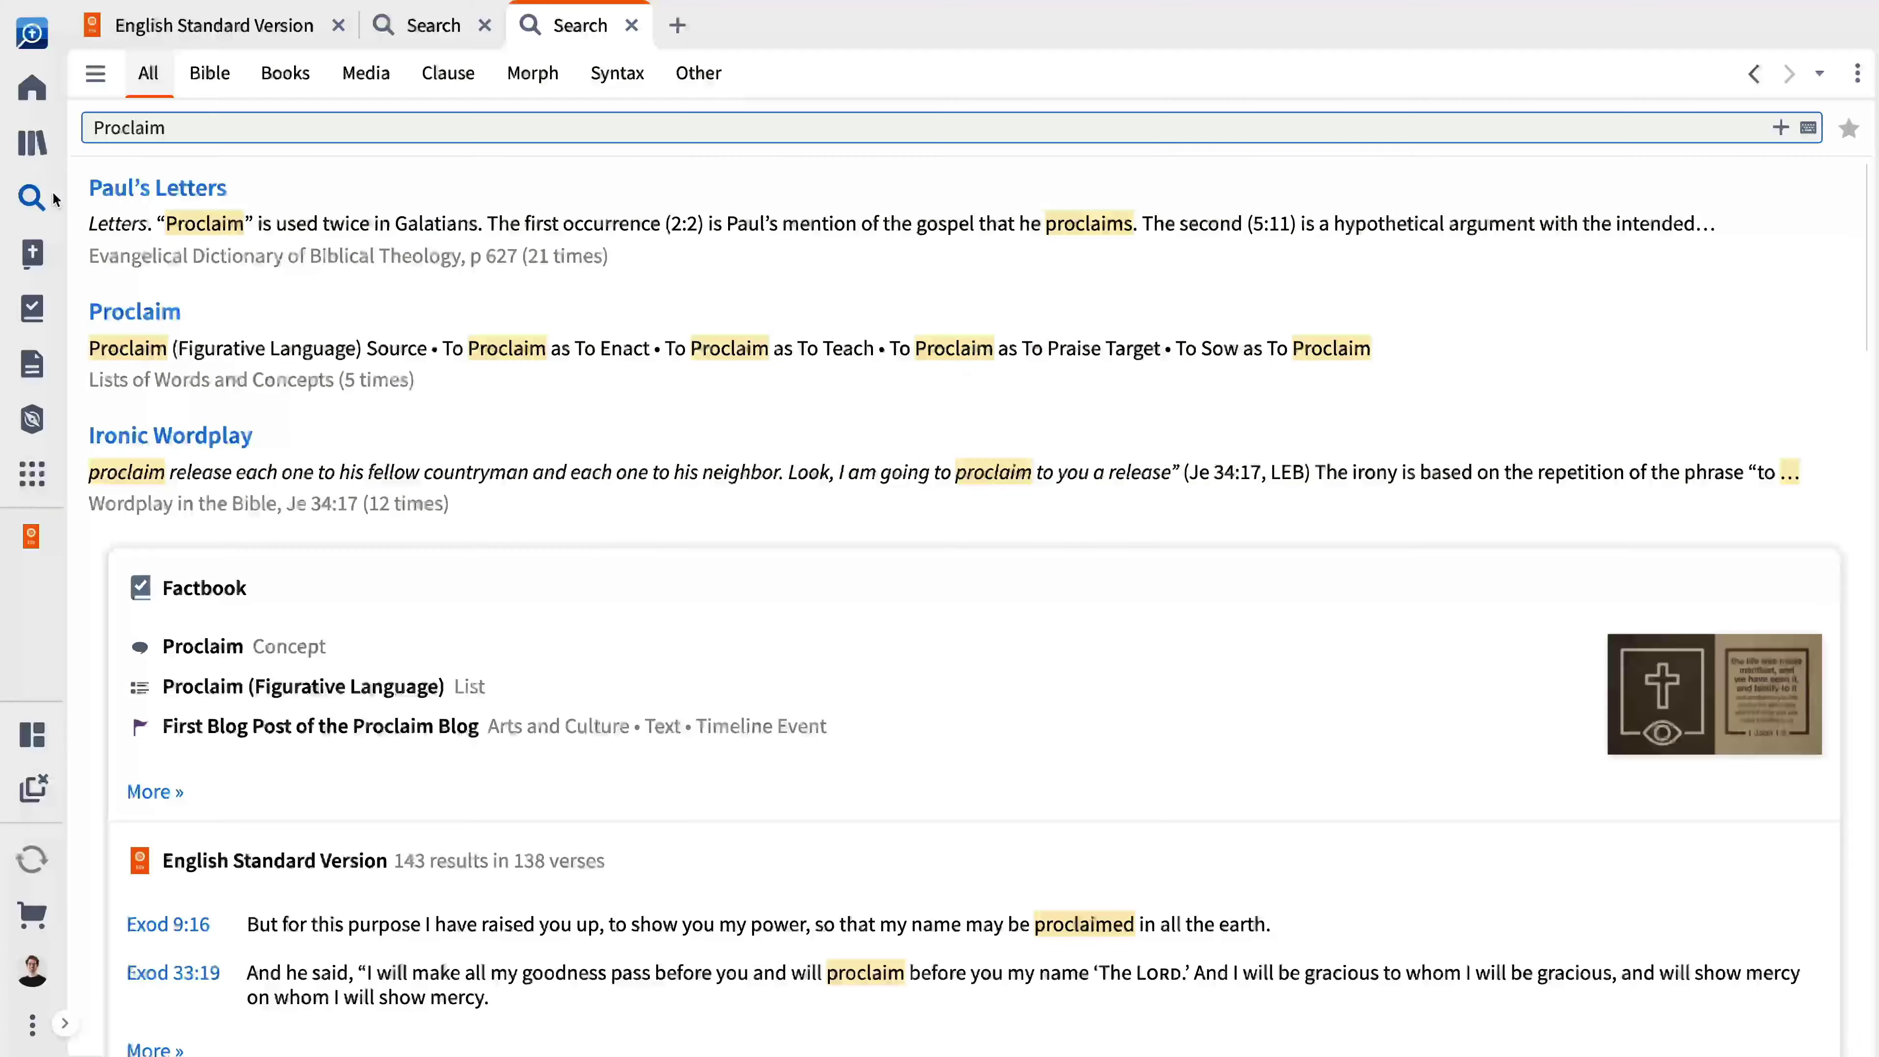
Switch the Proclaim search to Bible text across Top Bibles, giving 42 results.
left_click(222, 80)
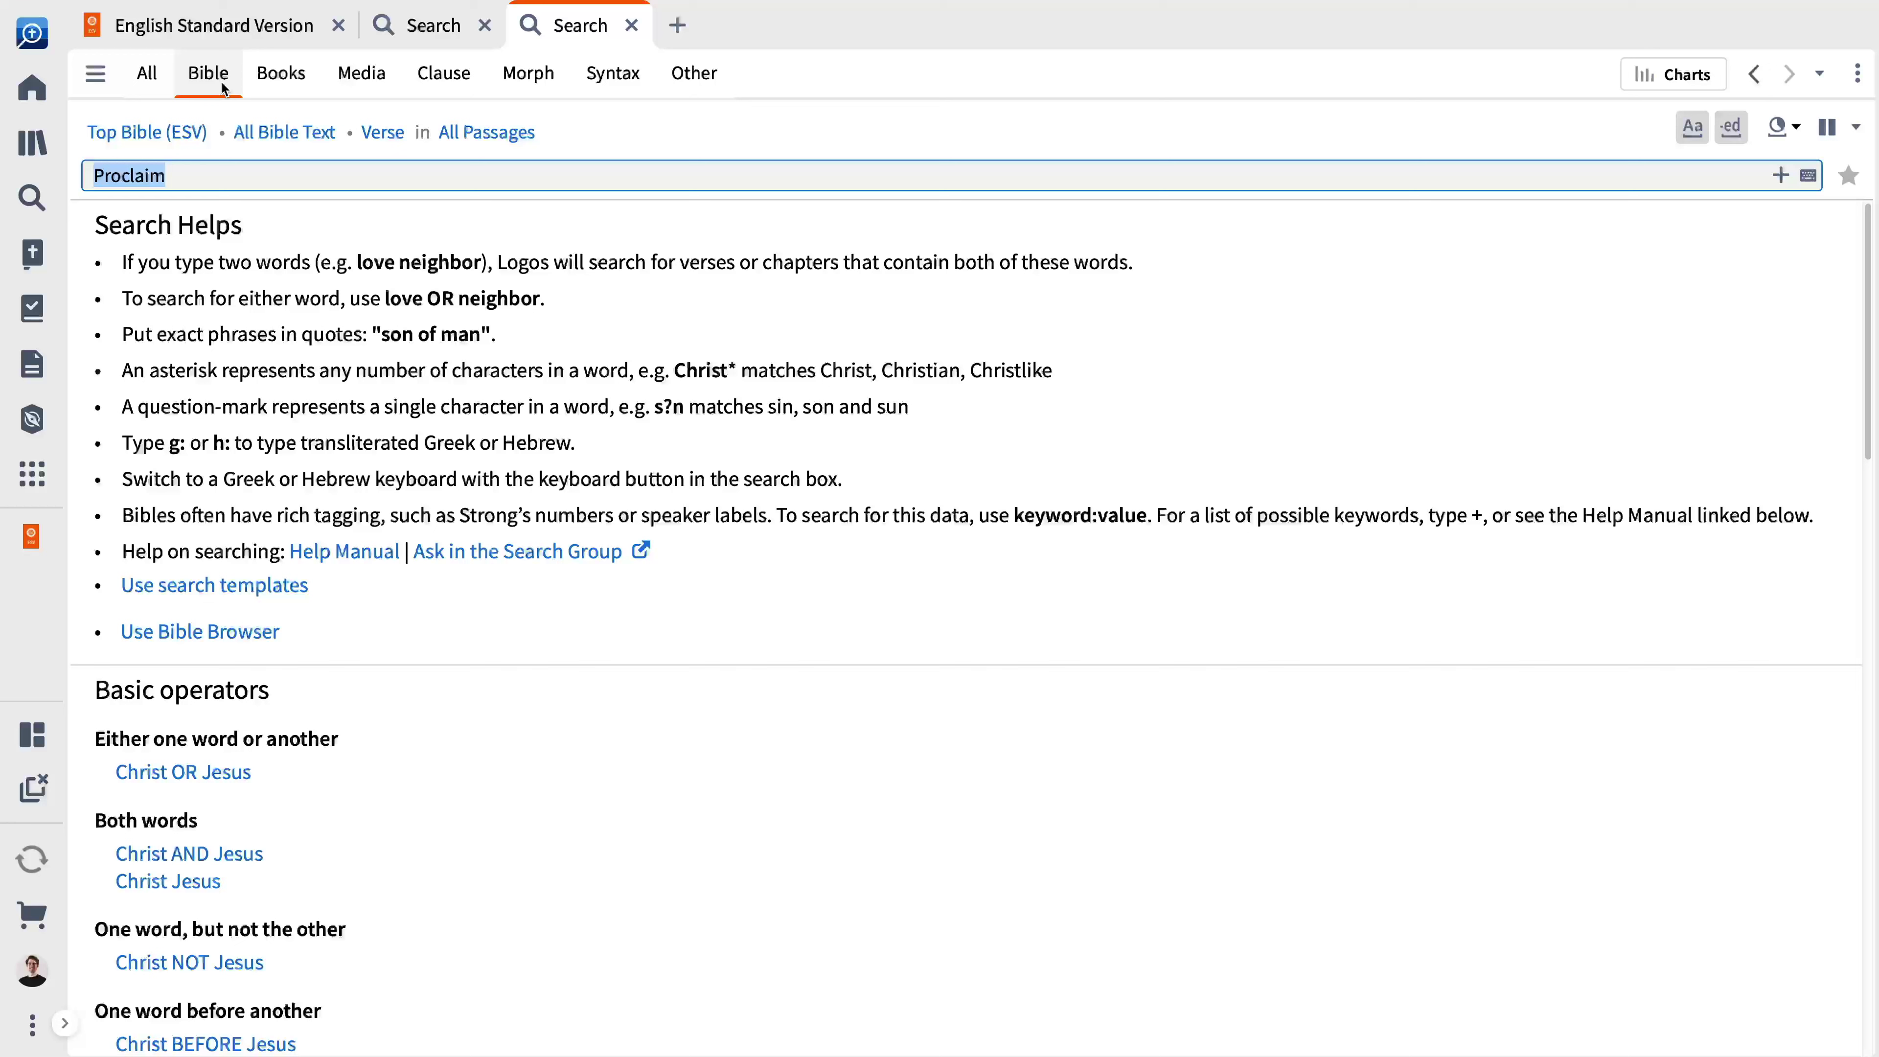
left_click(180, 134)
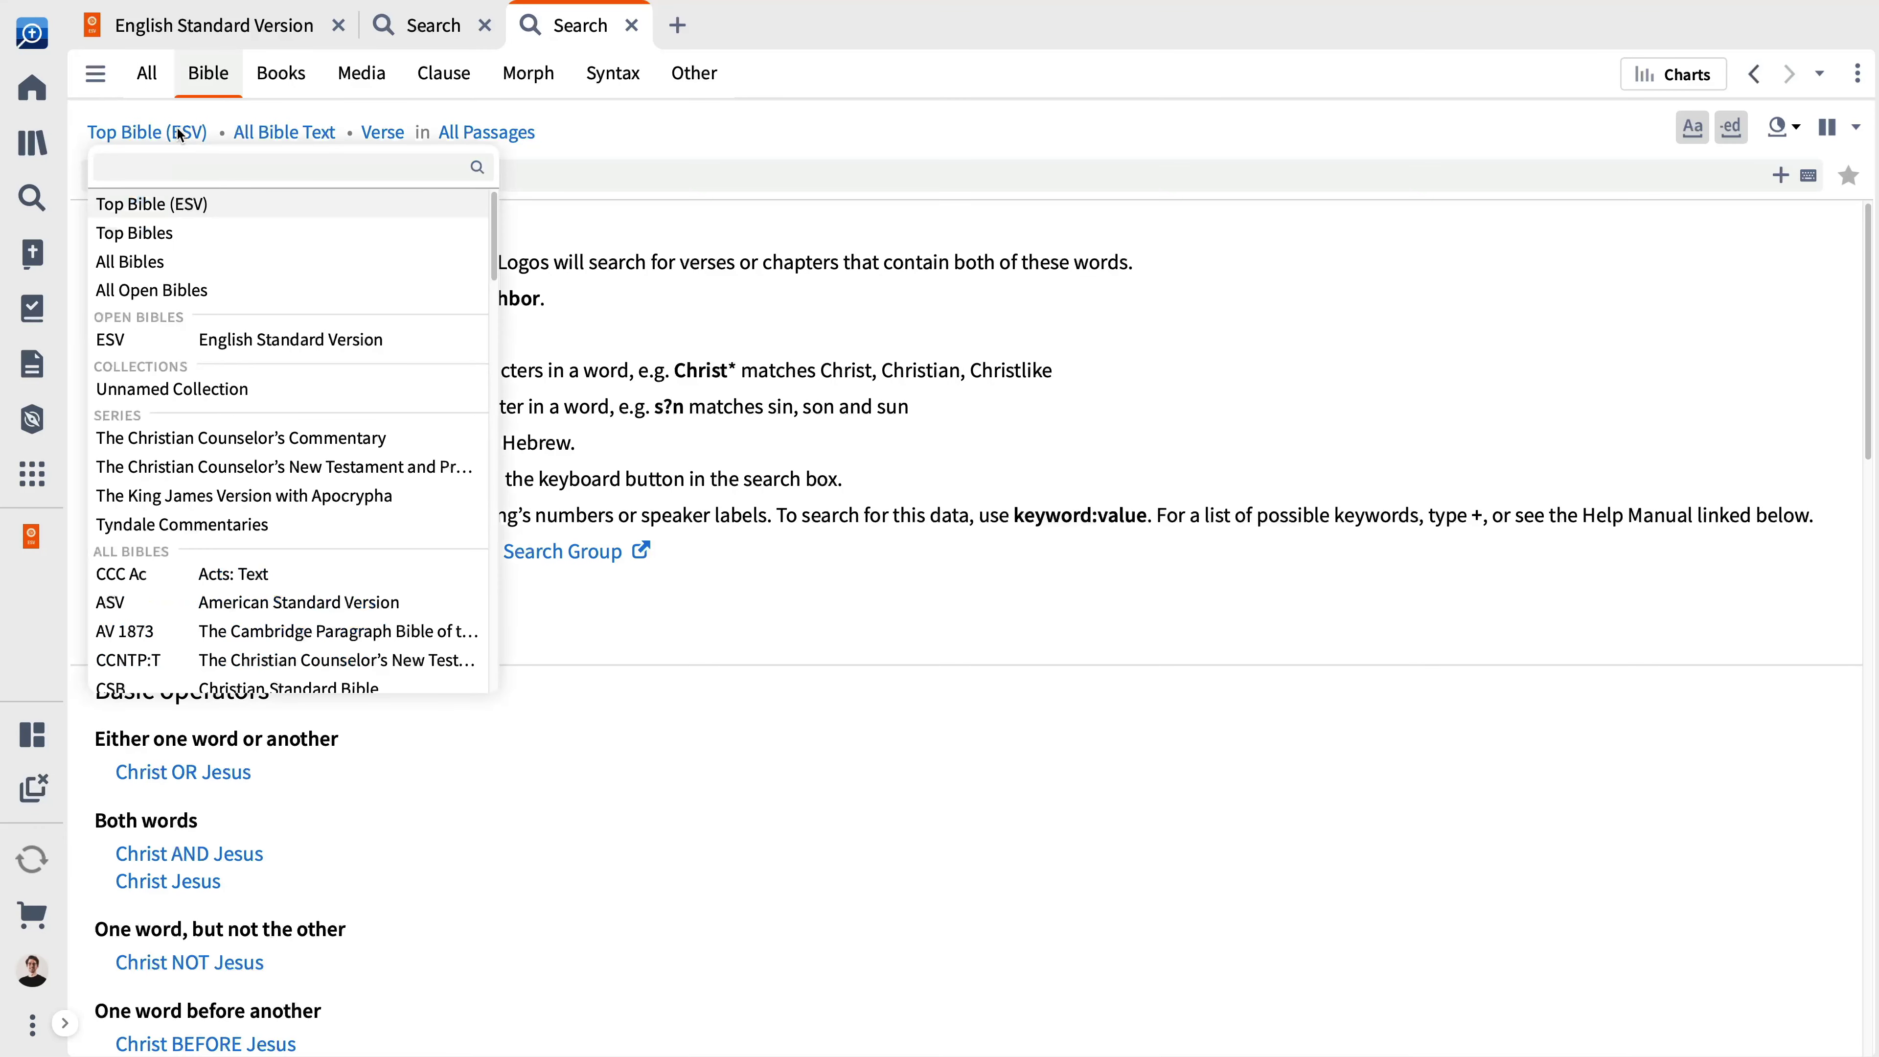
left_click(168, 233)
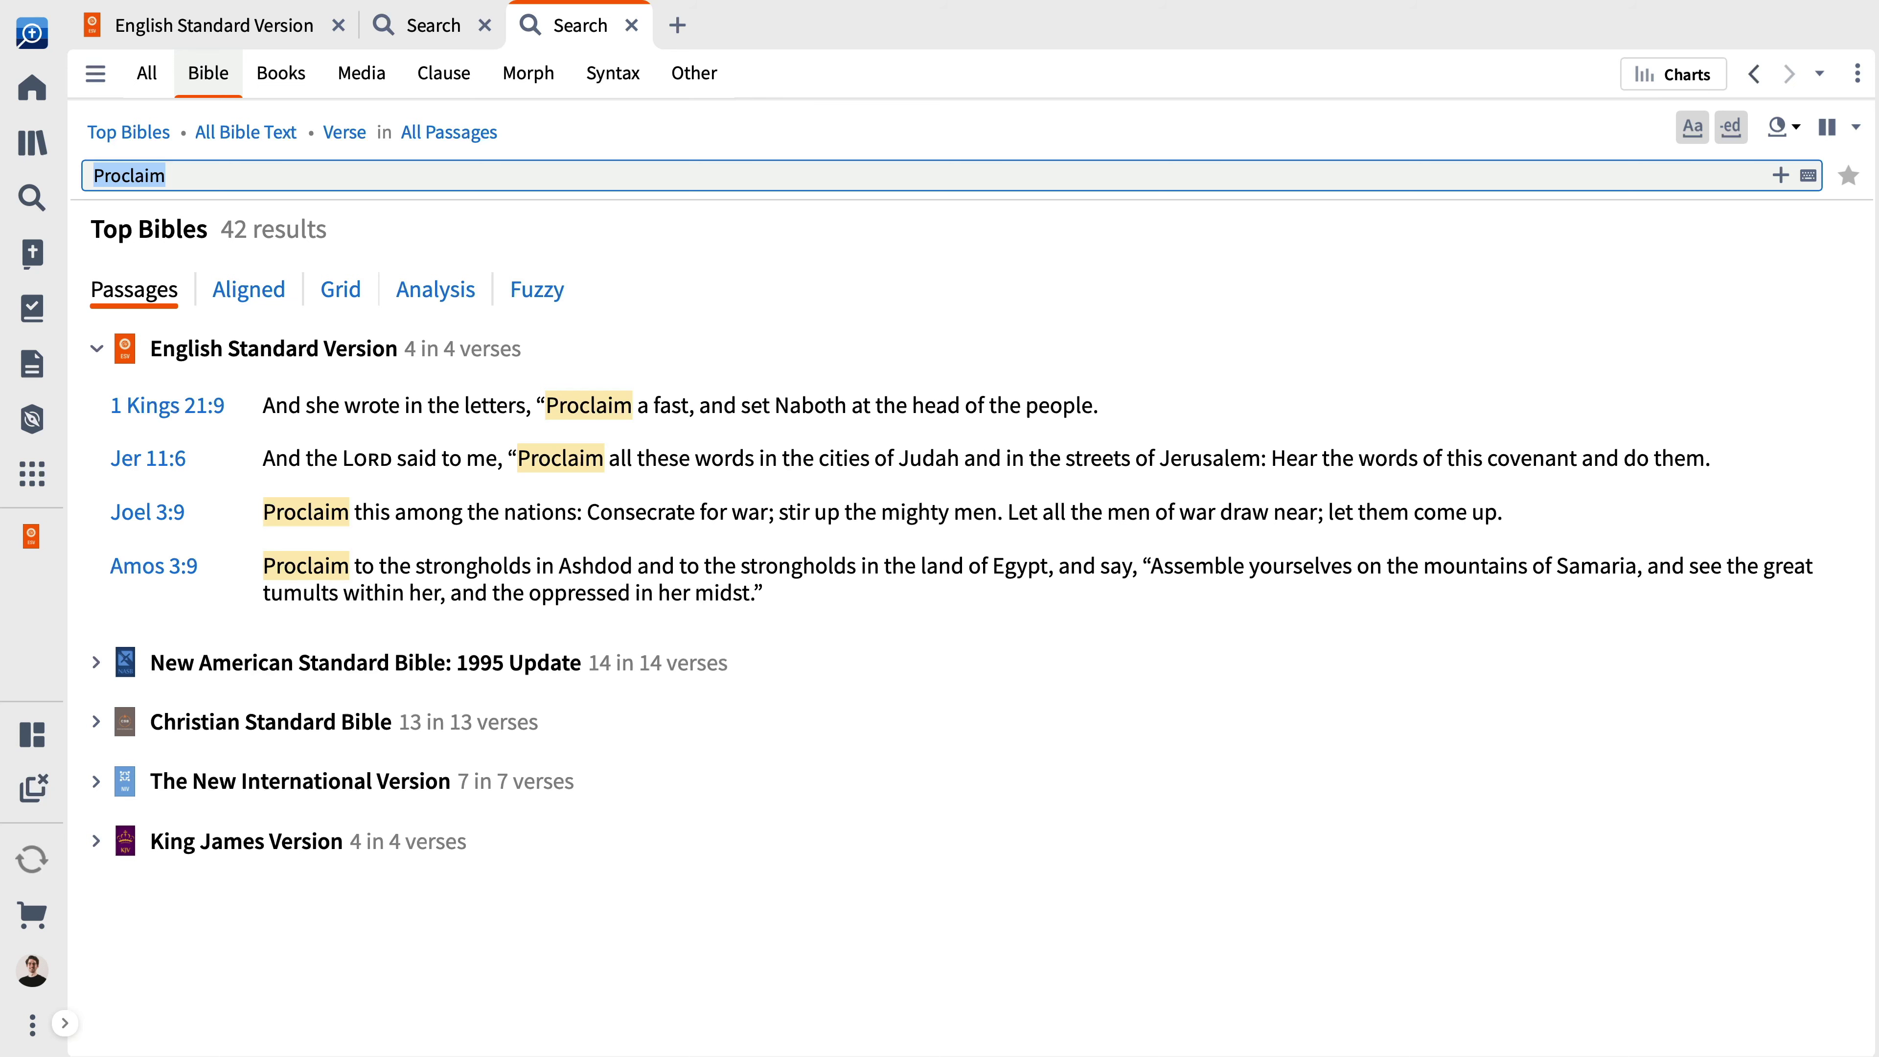
Check Books, then run a Media search for 'Nazareth'.
left_click(286, 85)
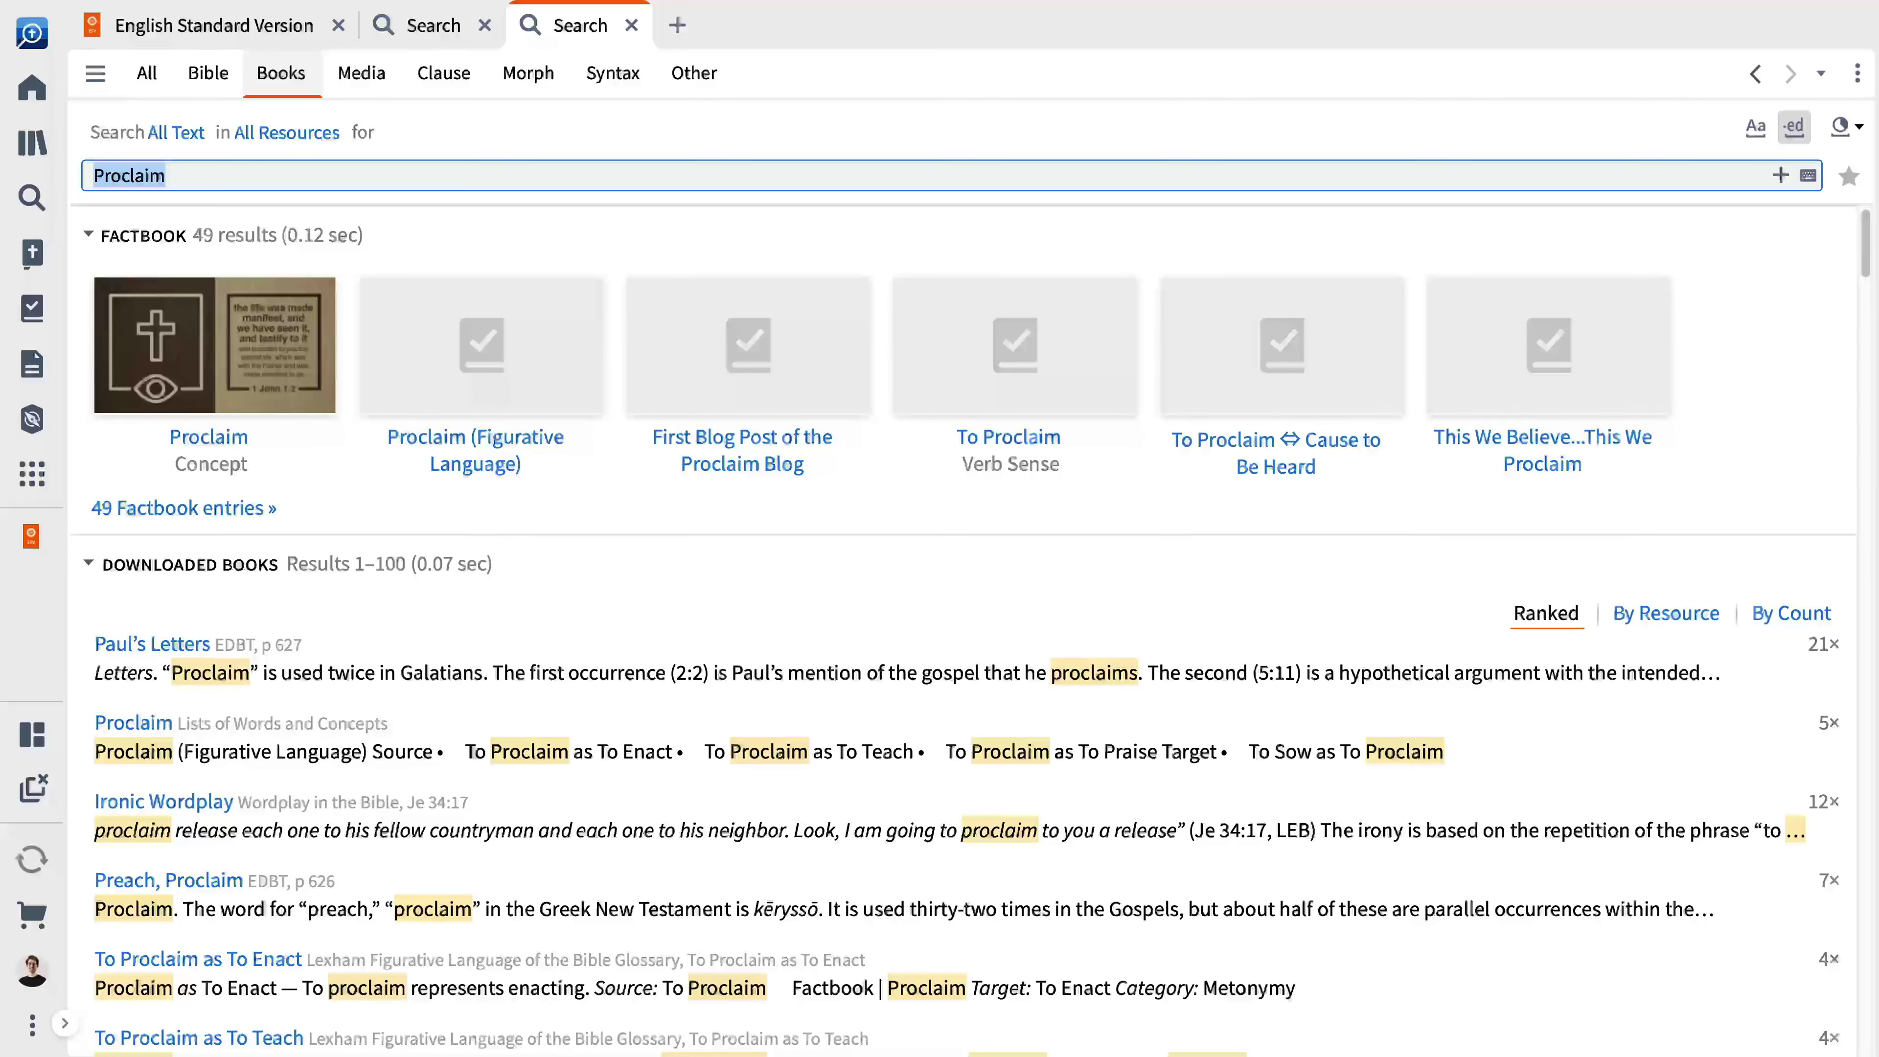
left_click(342, 71)
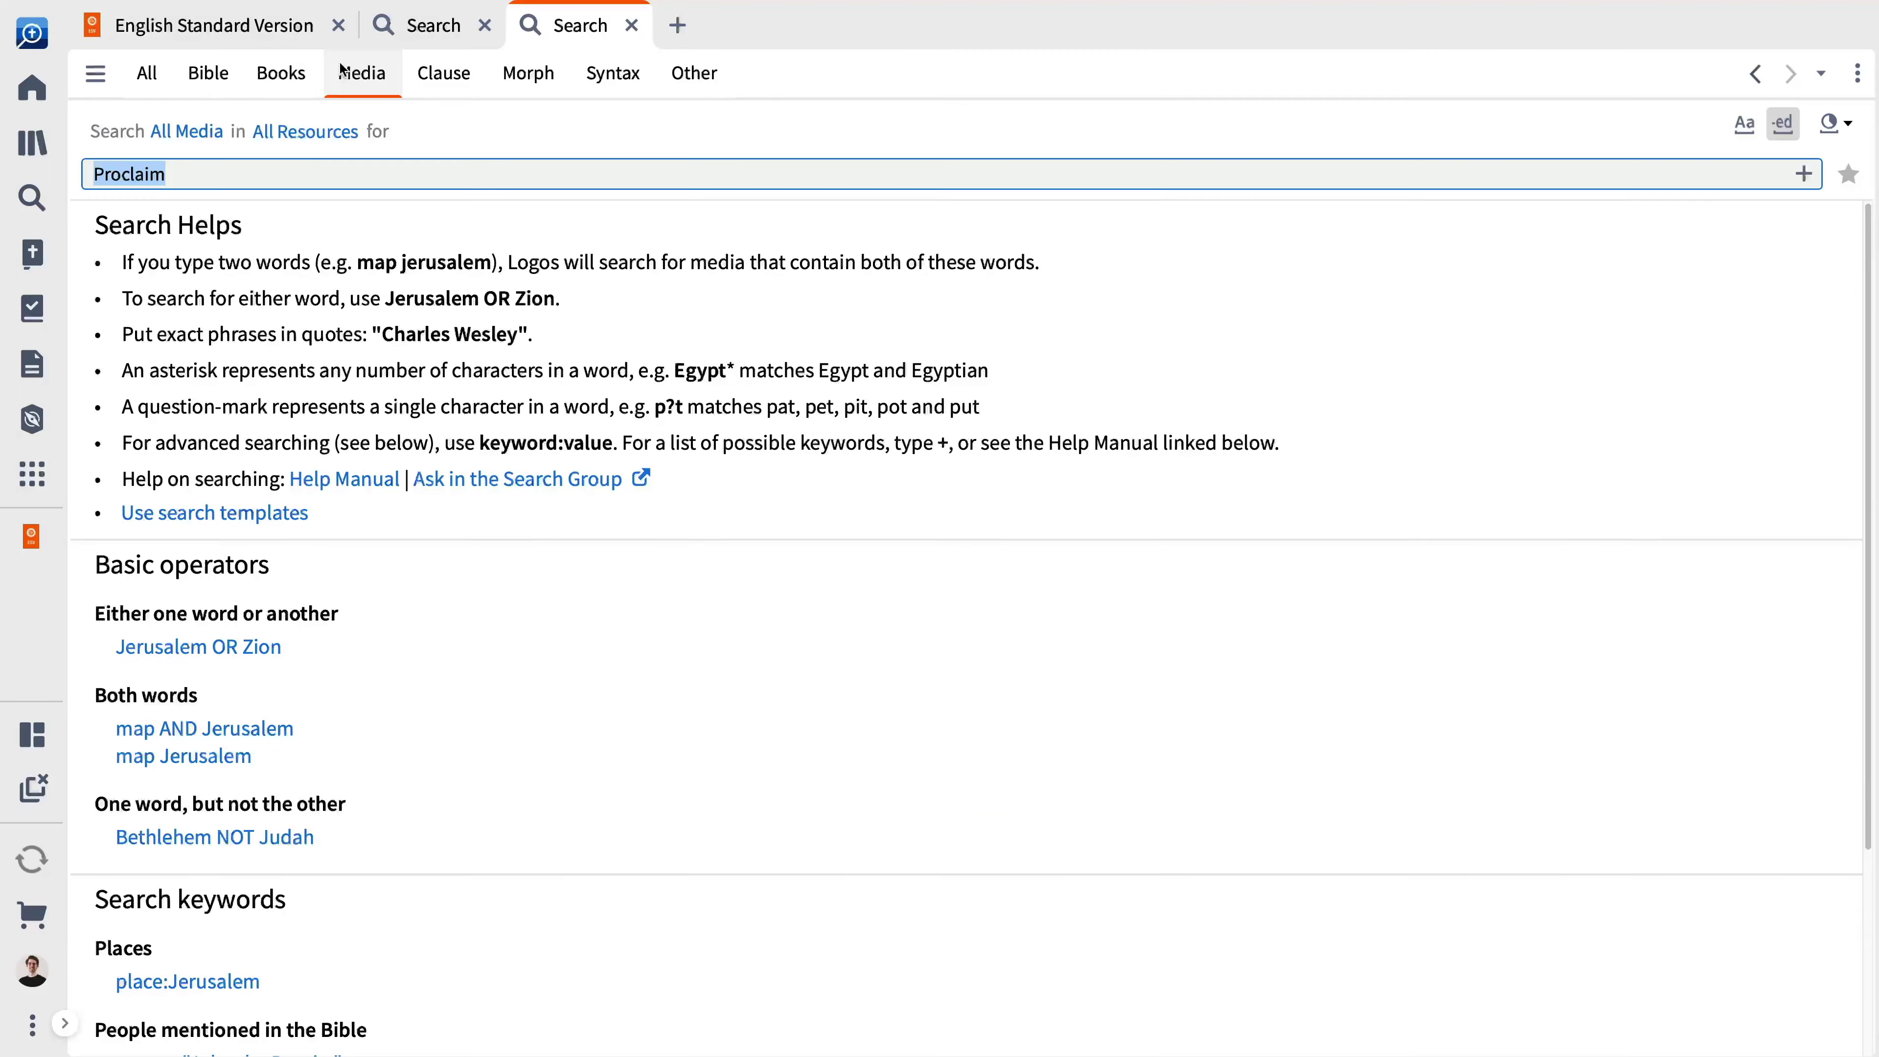
type("Nazareth")
key("Return")
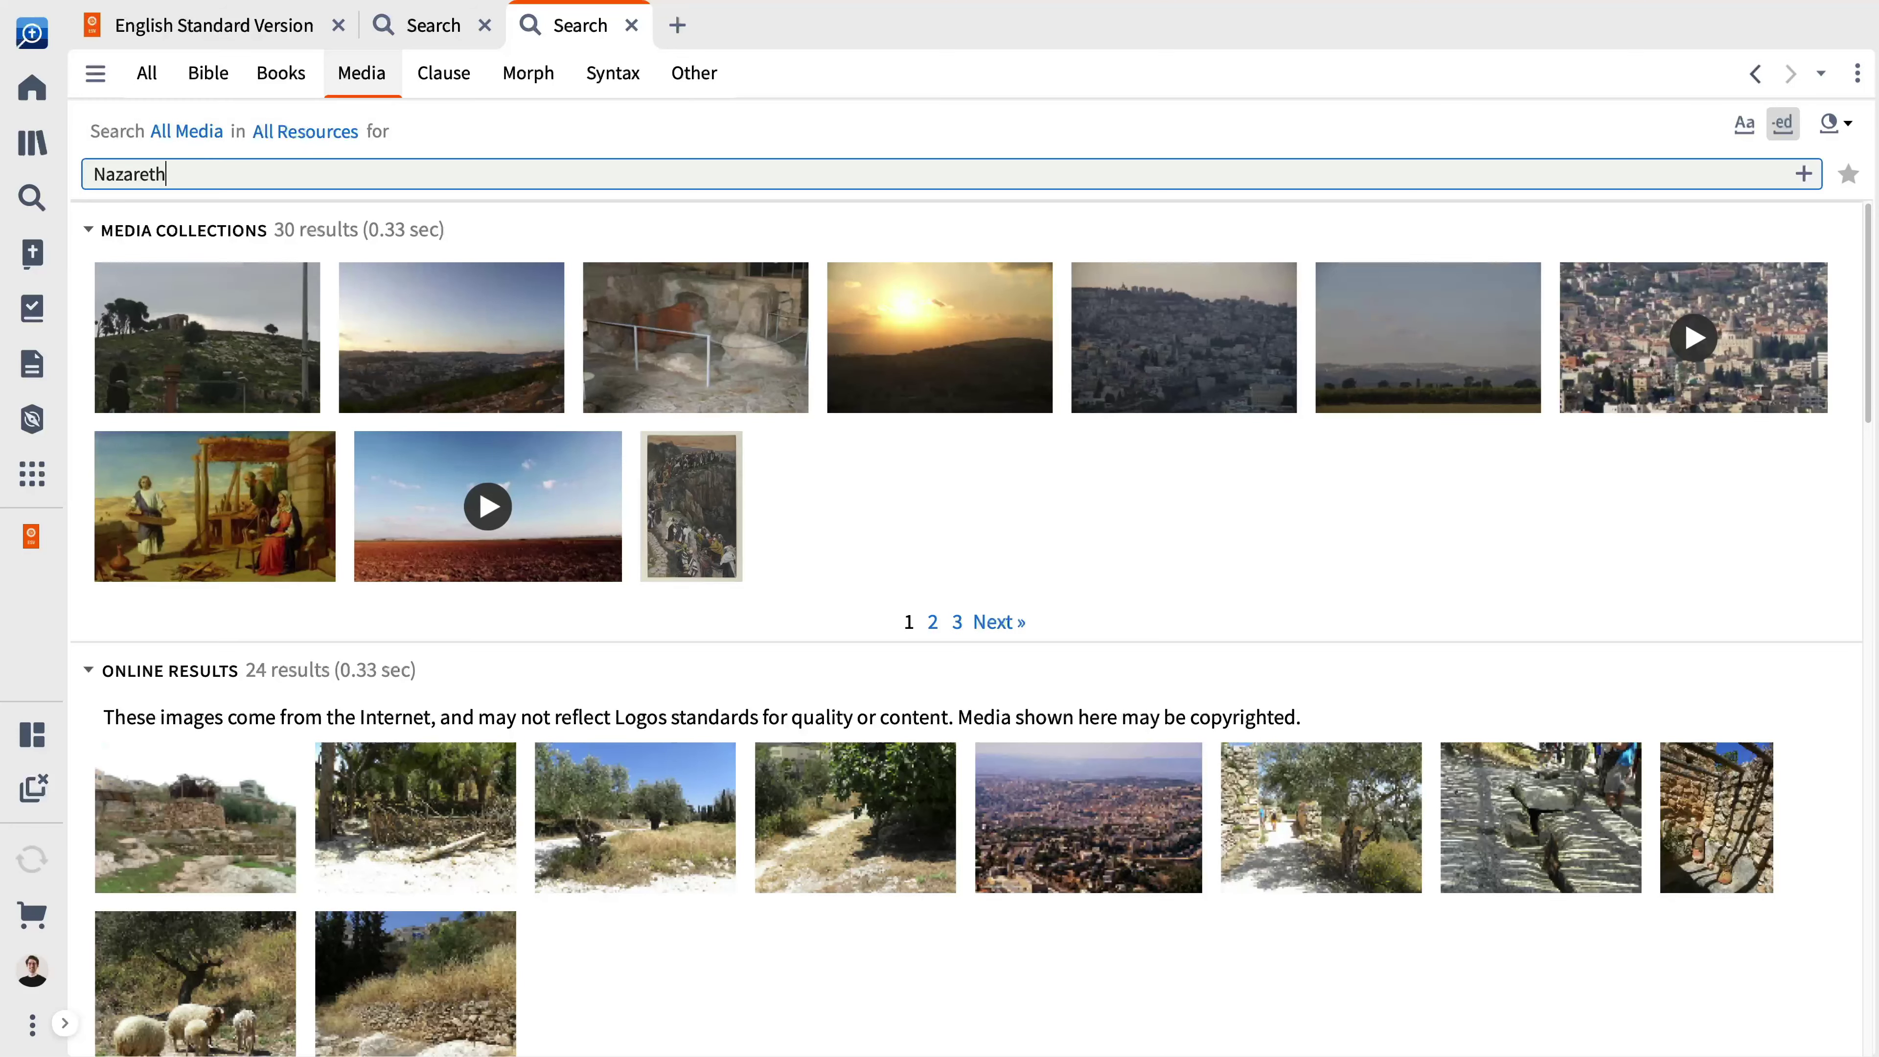
Build a clause search with indirect-object set to A Poor Person.
left_click(435, 51)
type("ind")
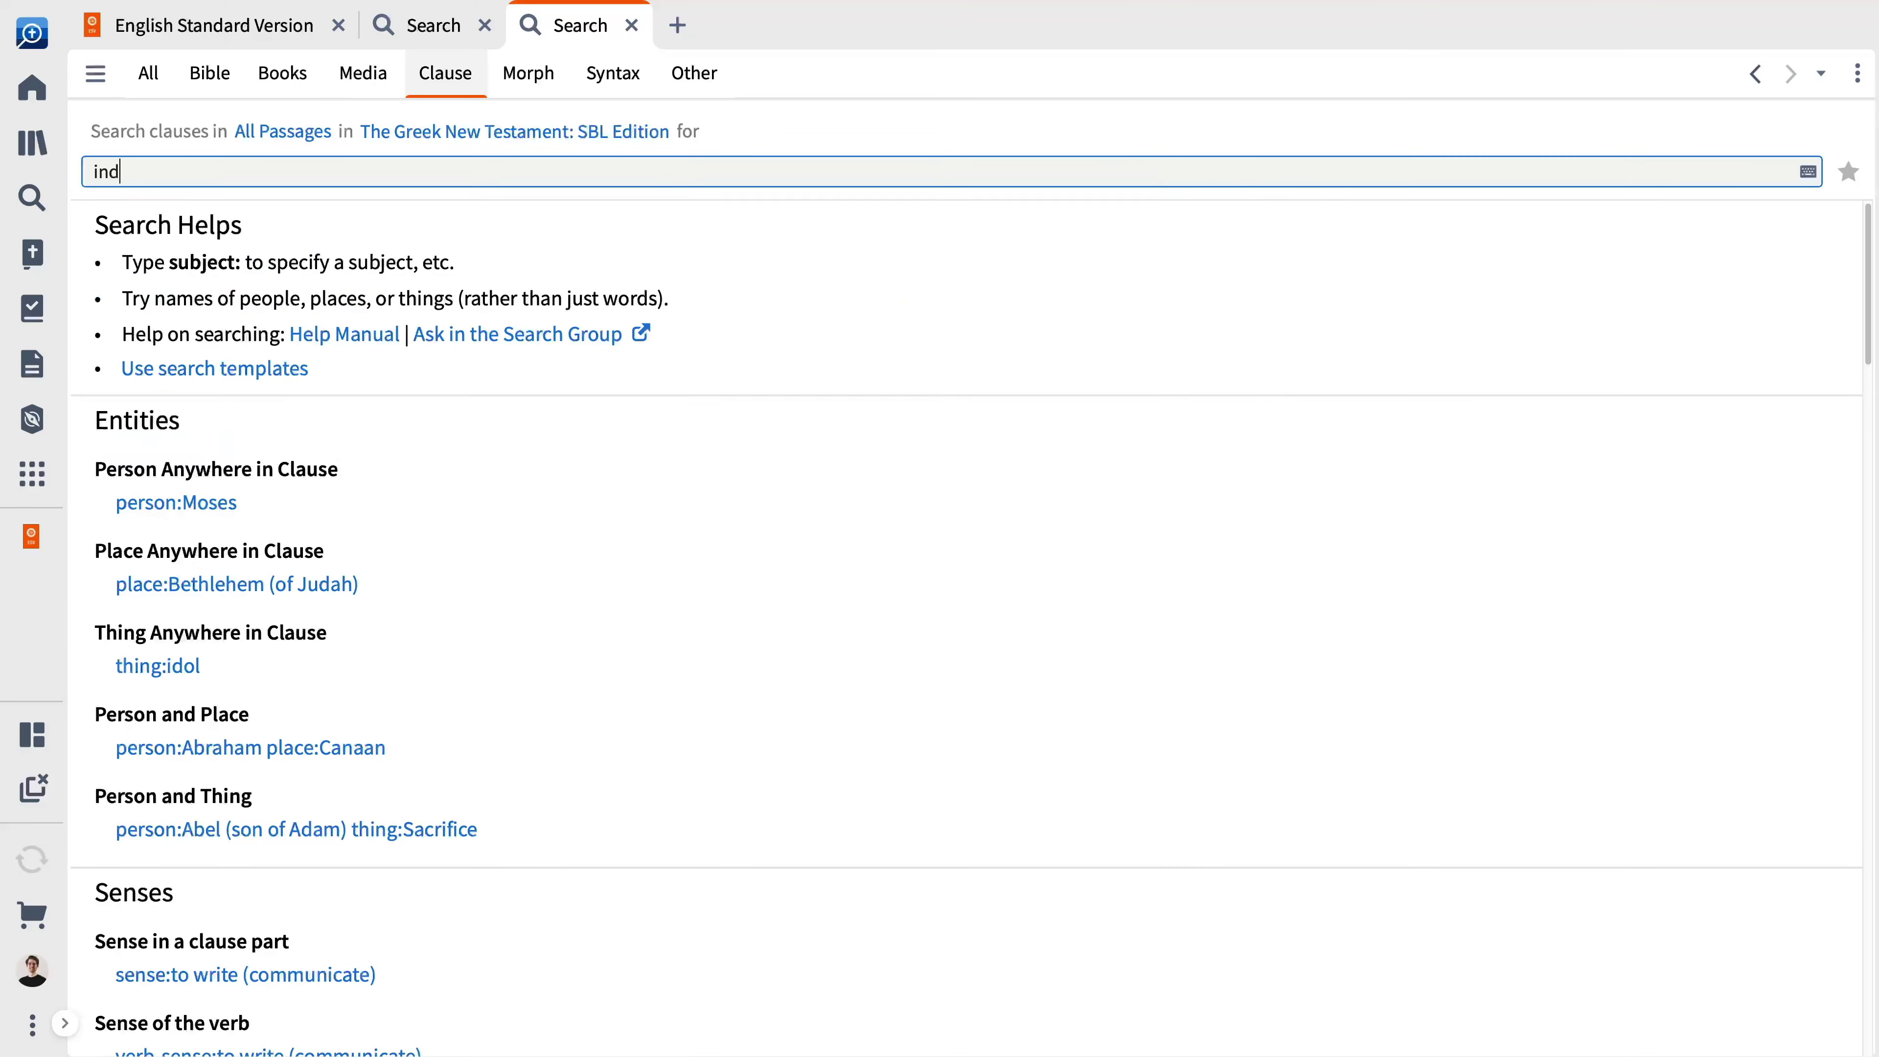
key("Tab")
type("poo")
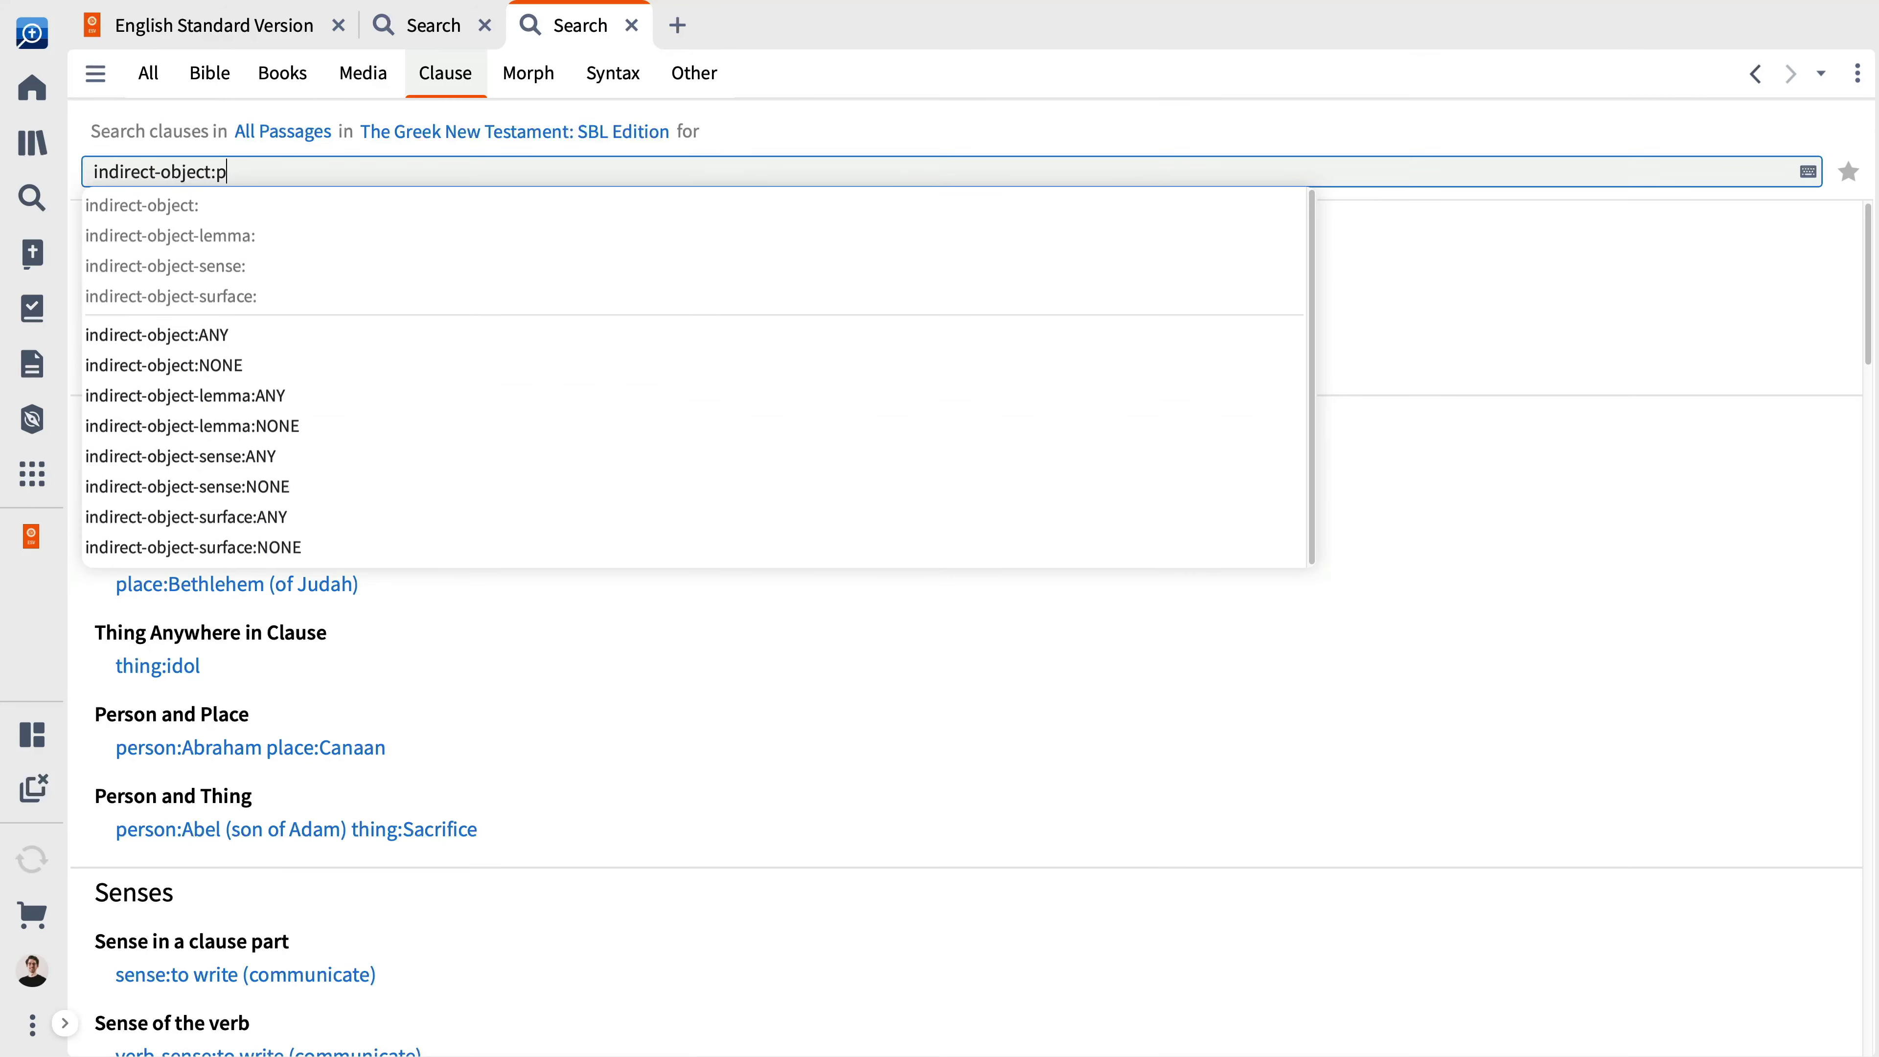
key("Down")
key("Down")
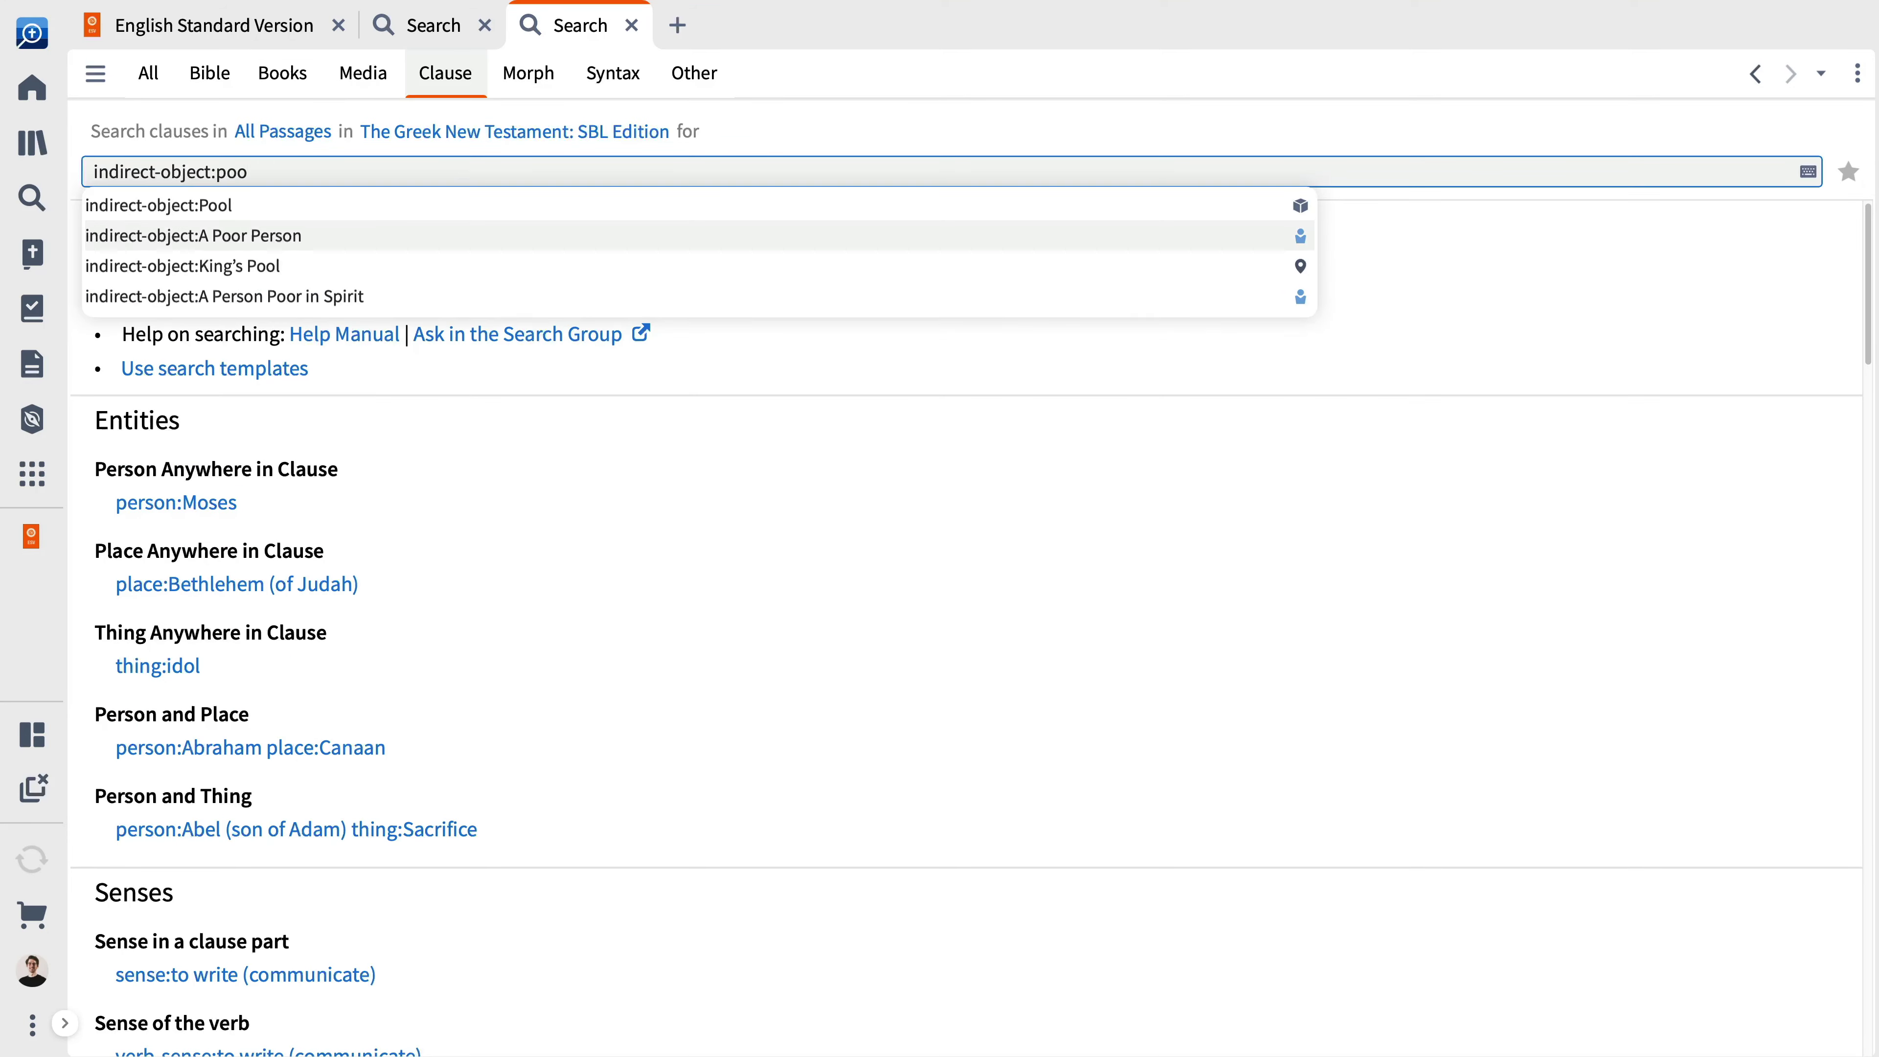
key("Return")
key("Return")
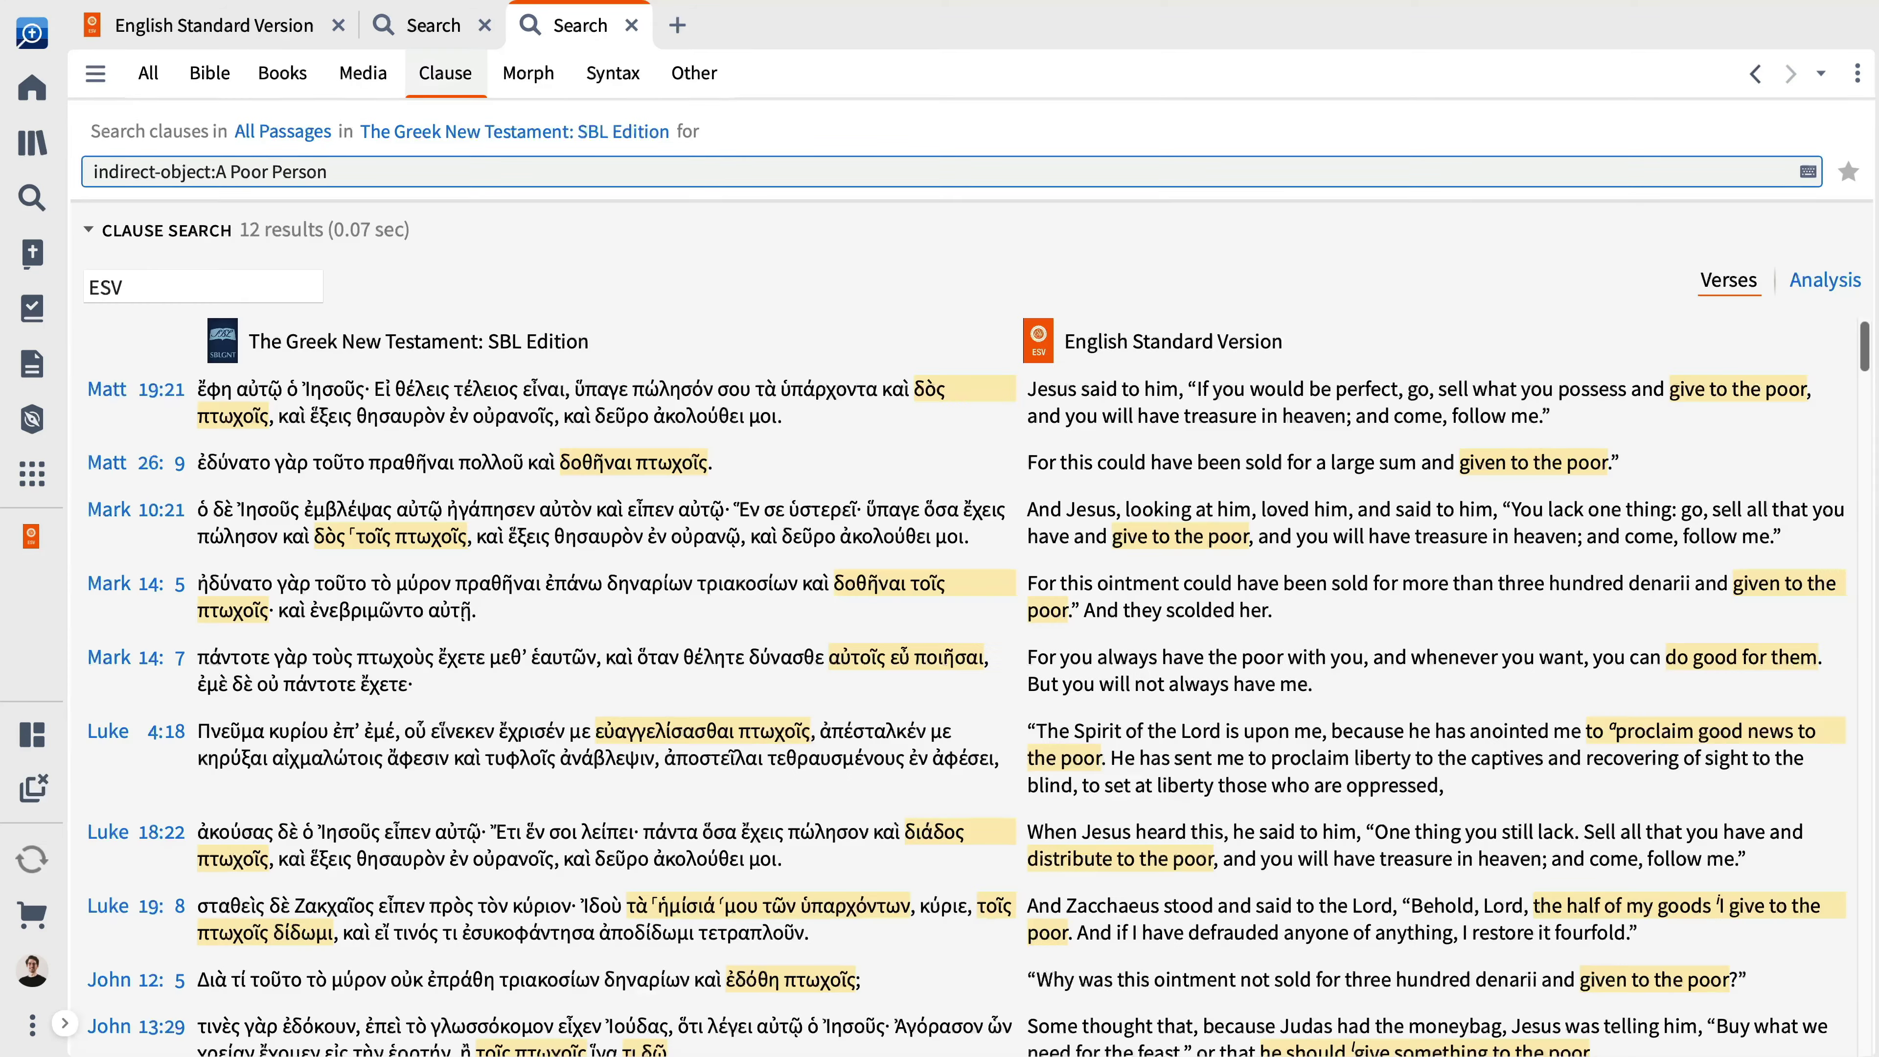
Run a Morph search for lemma.g:χρίω@vaai, returning 178 results.
left_click(534, 74)
type("g:chrio")
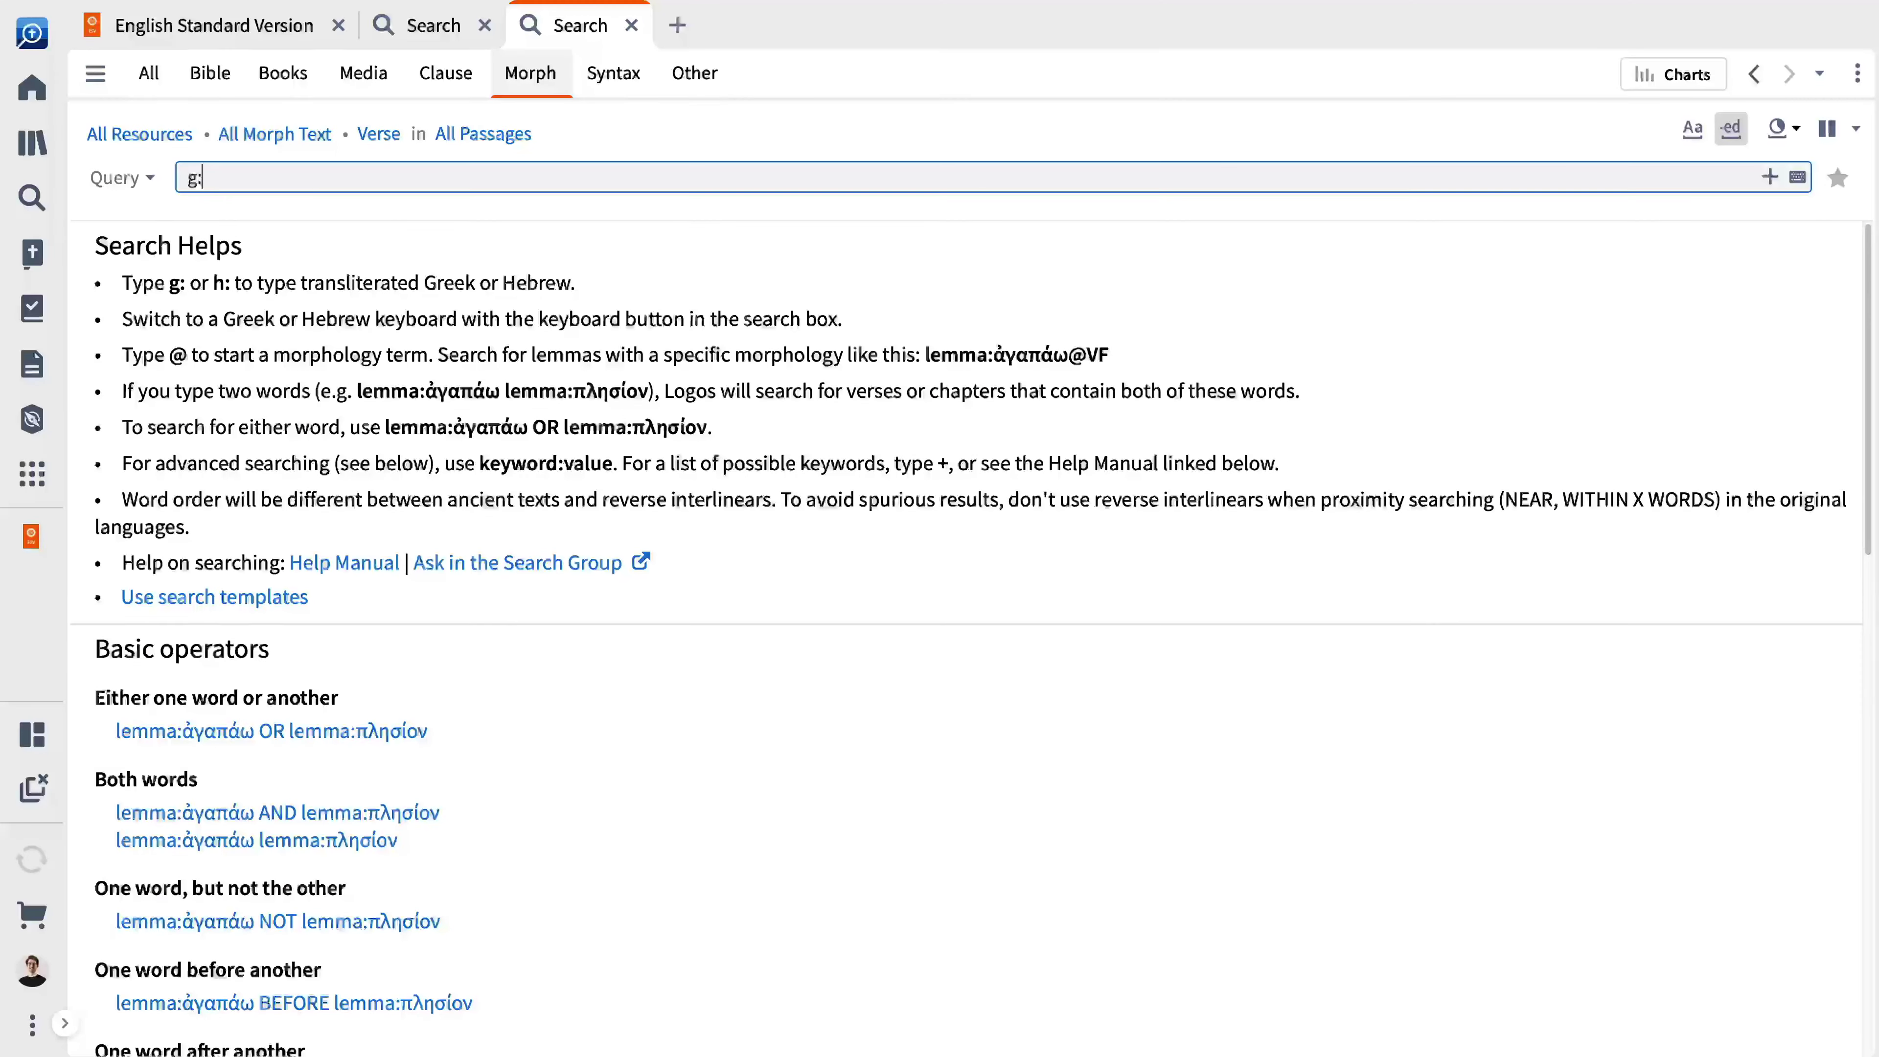
left_click(464, 412)
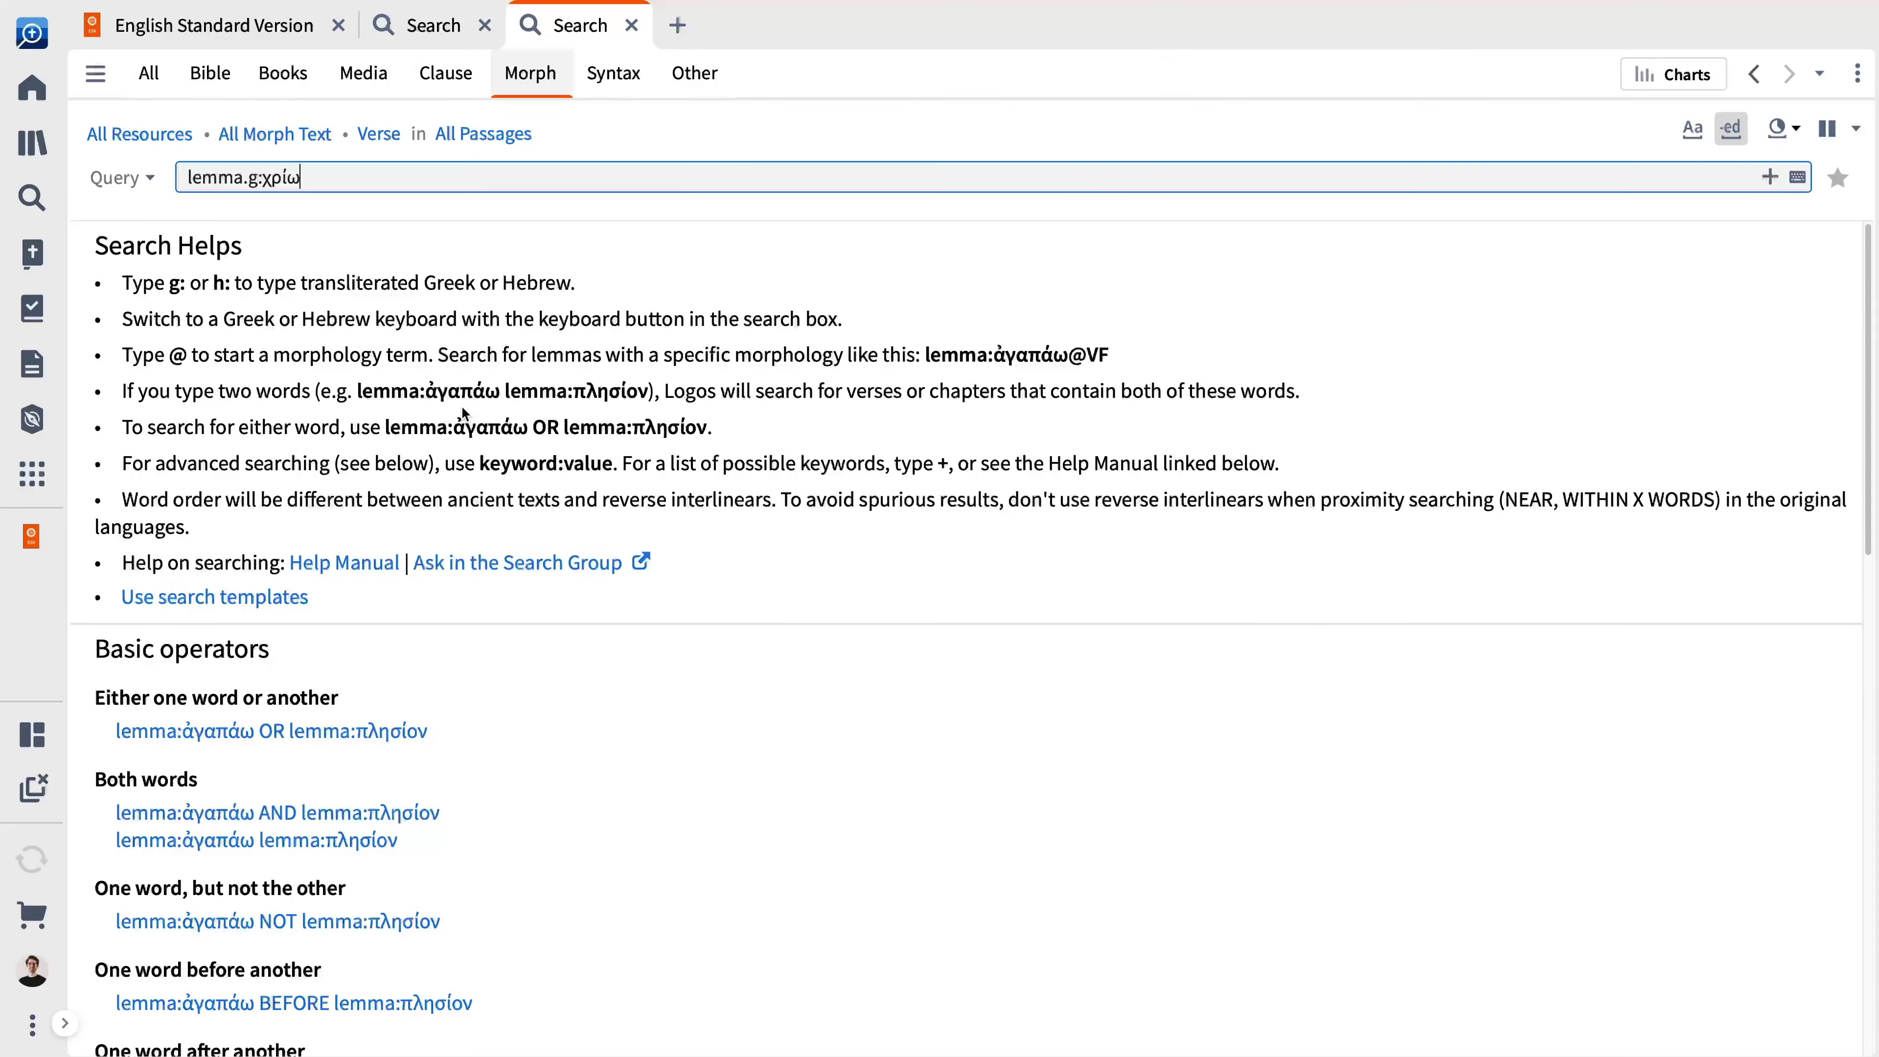
type("@va")
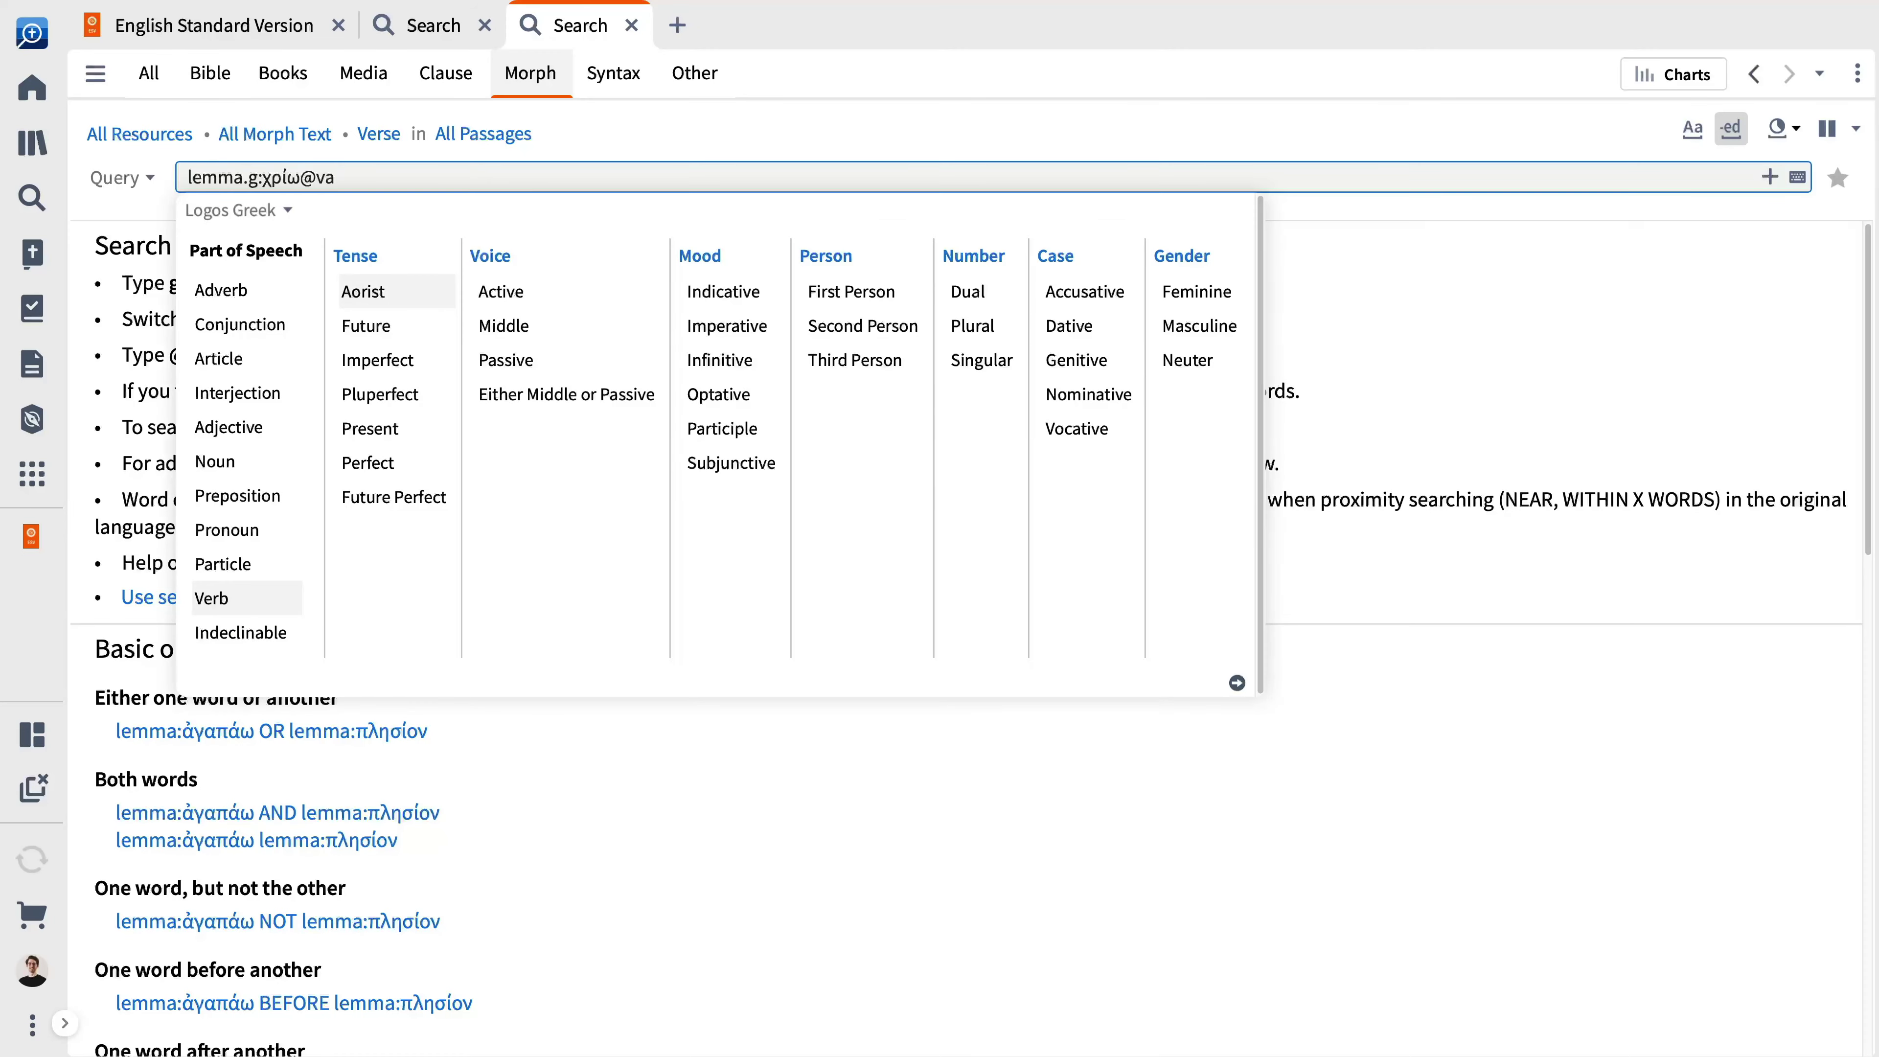
type("ai")
key("Return")
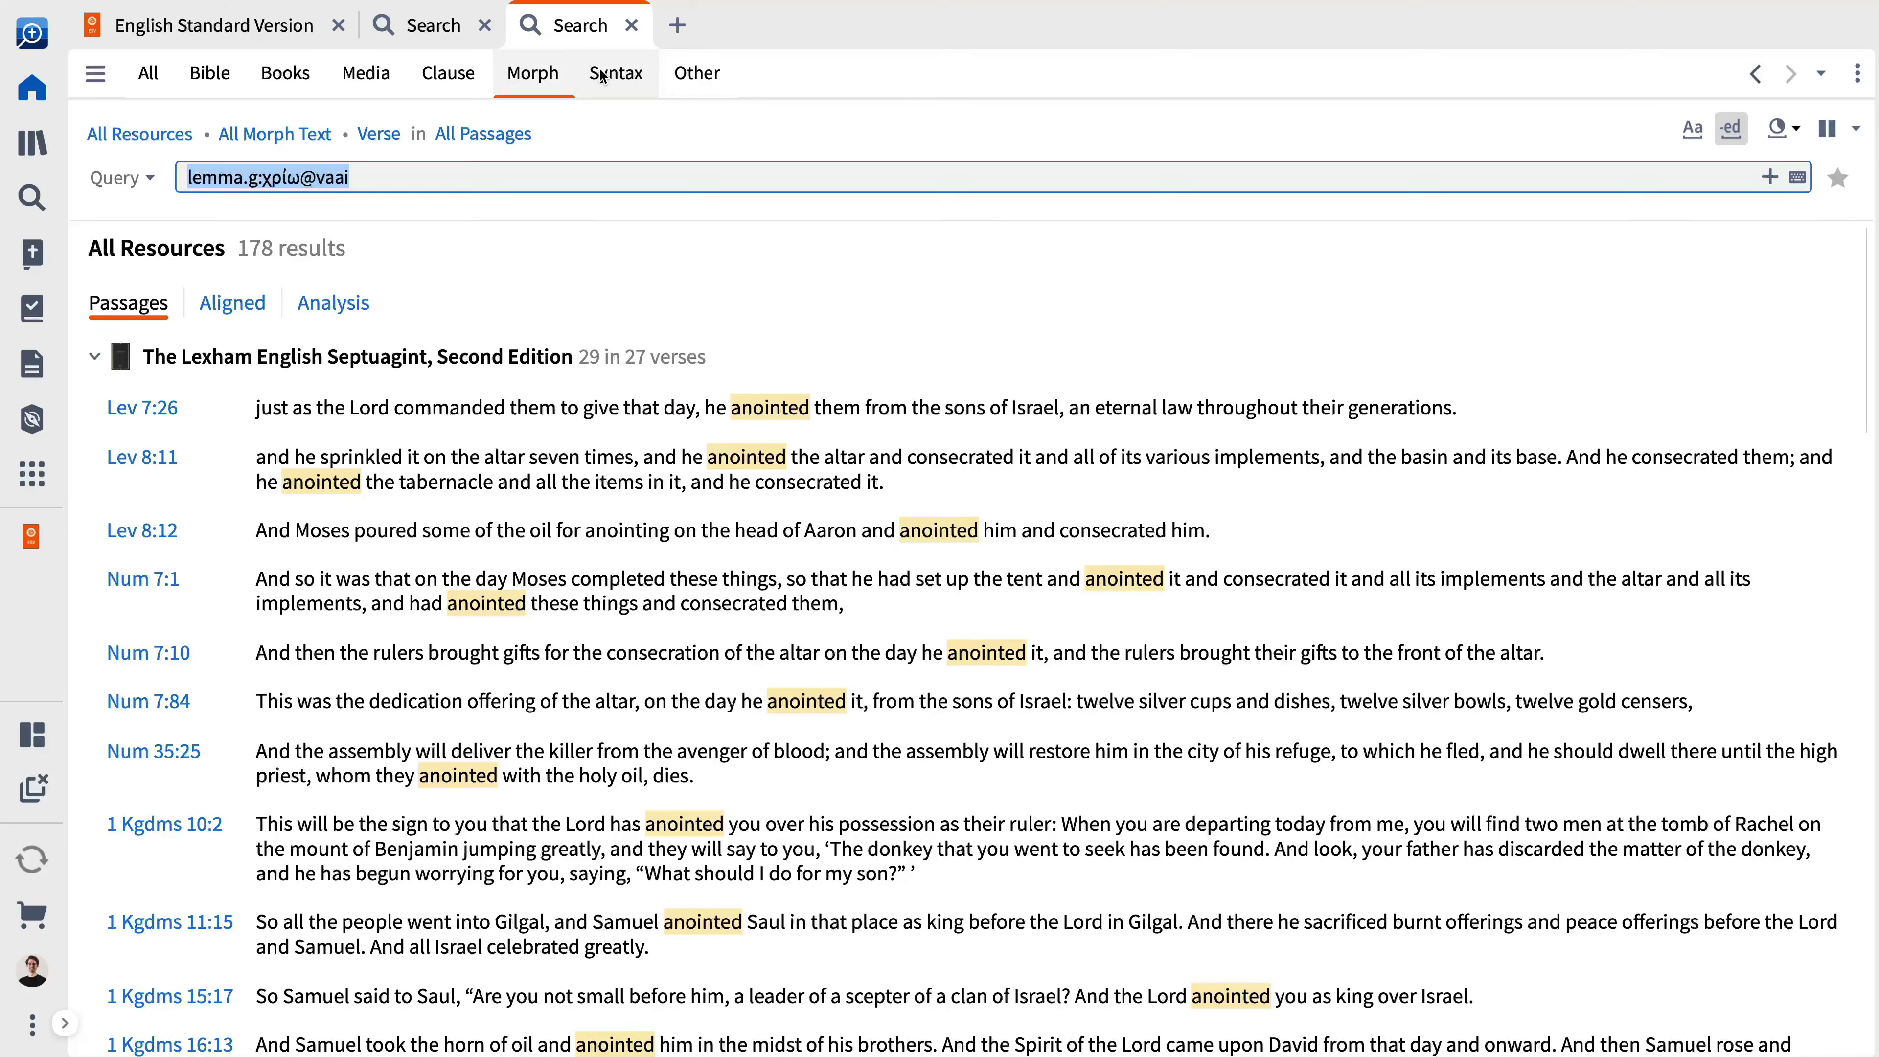
Run a Syntax search for χάρις using the Adjectival Function (Cascadia) template.
left_click(615, 73)
left_click(1789, 138)
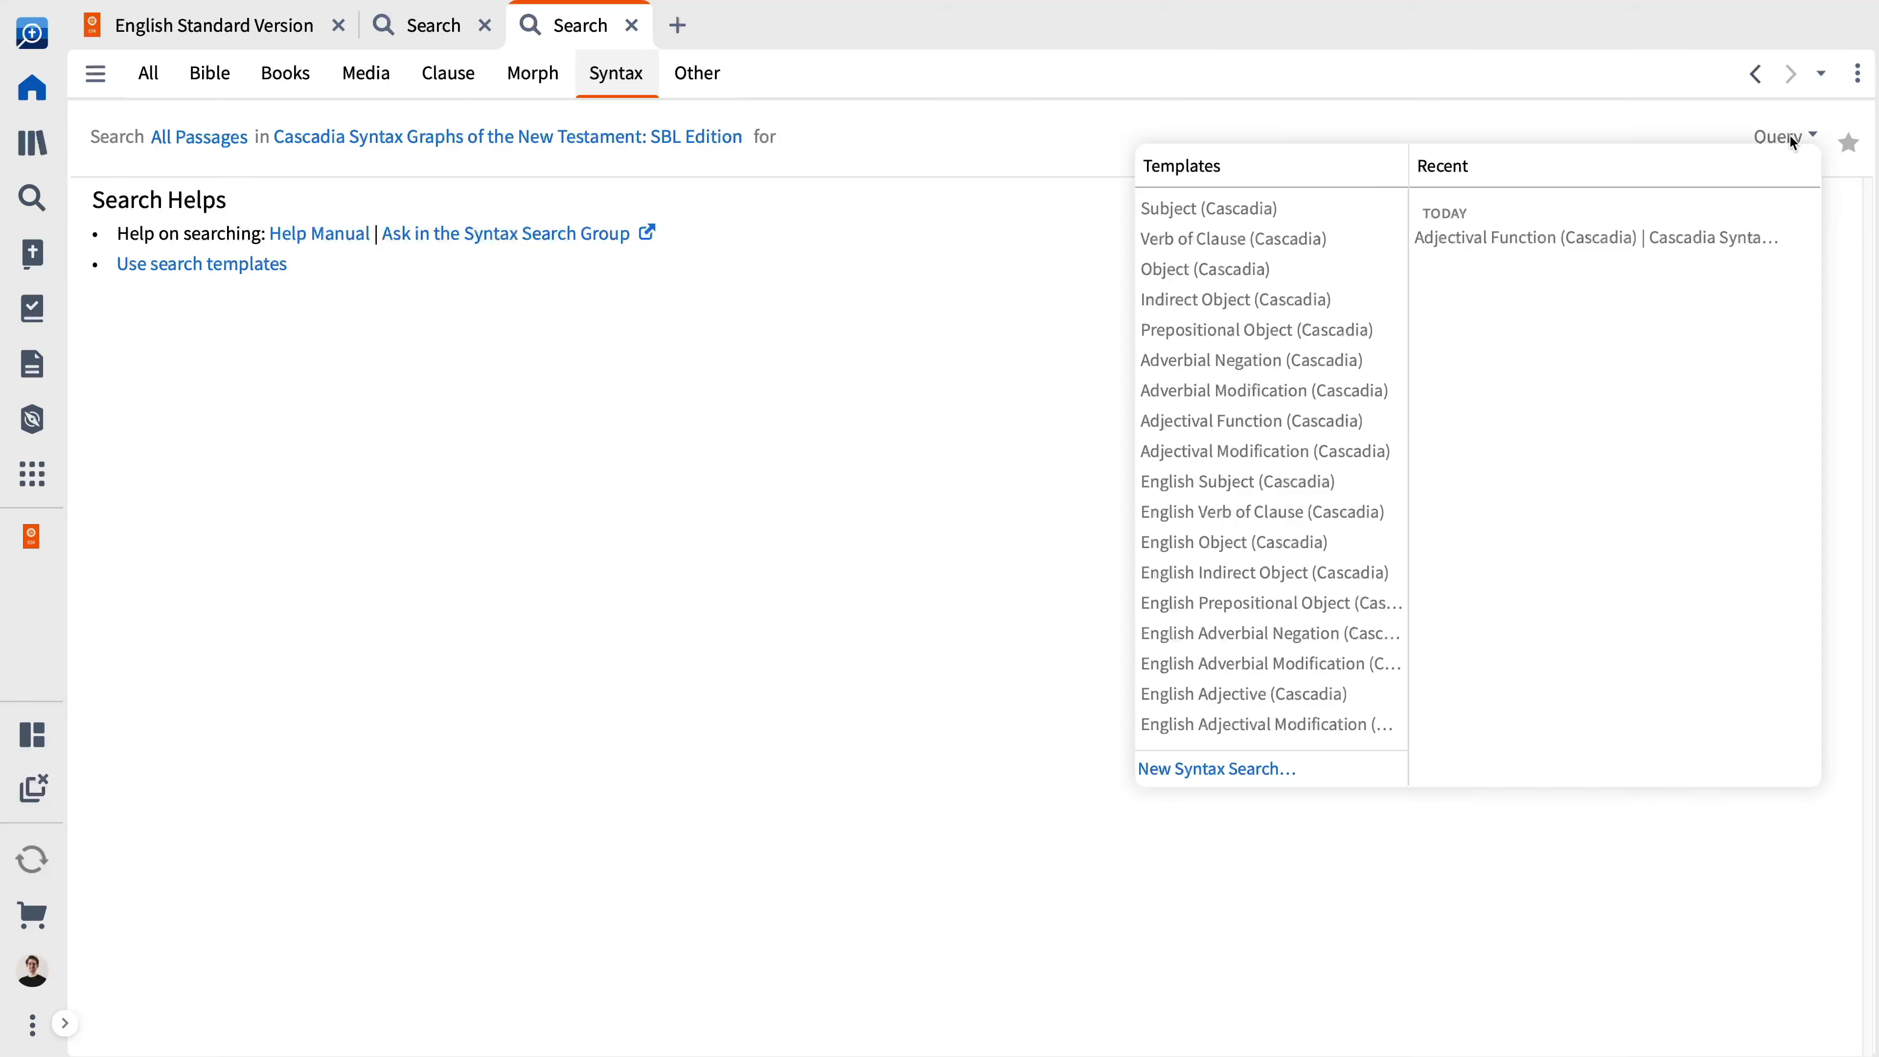
left_click(1279, 420)
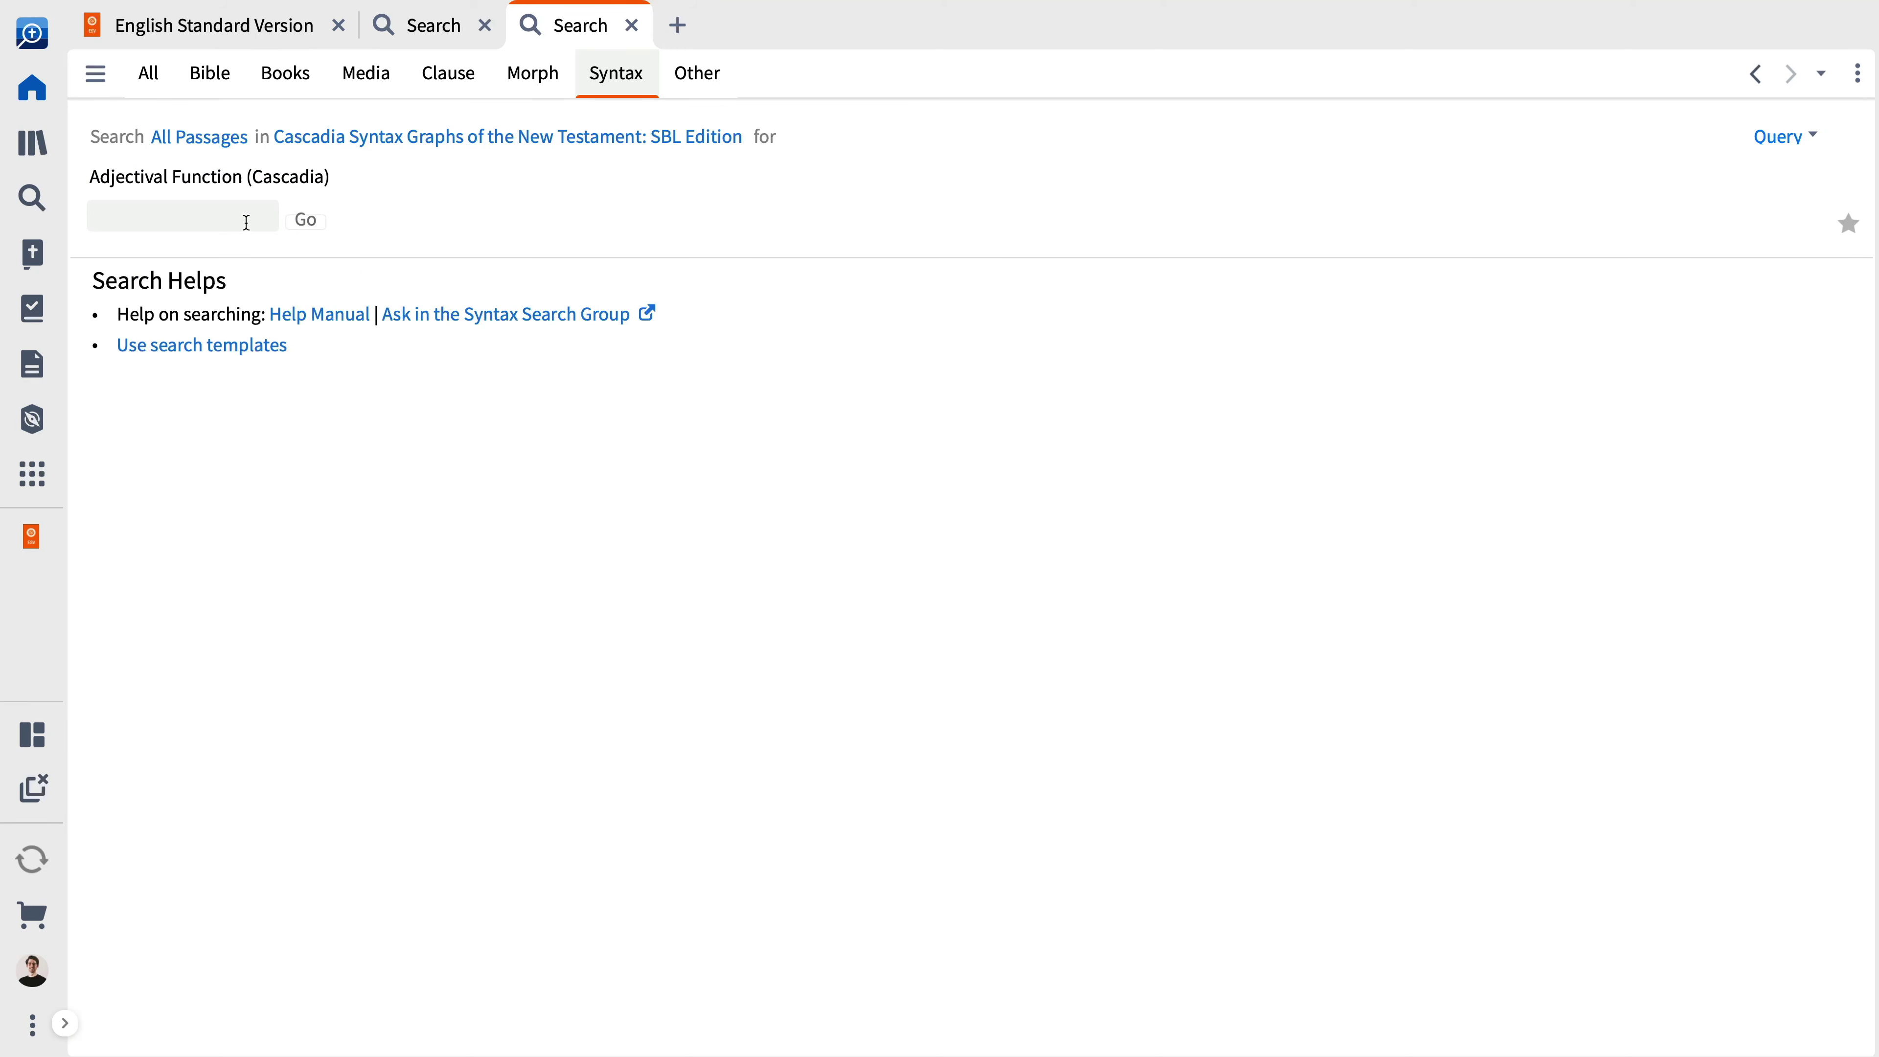
left_click(199, 207)
type("χάρις")
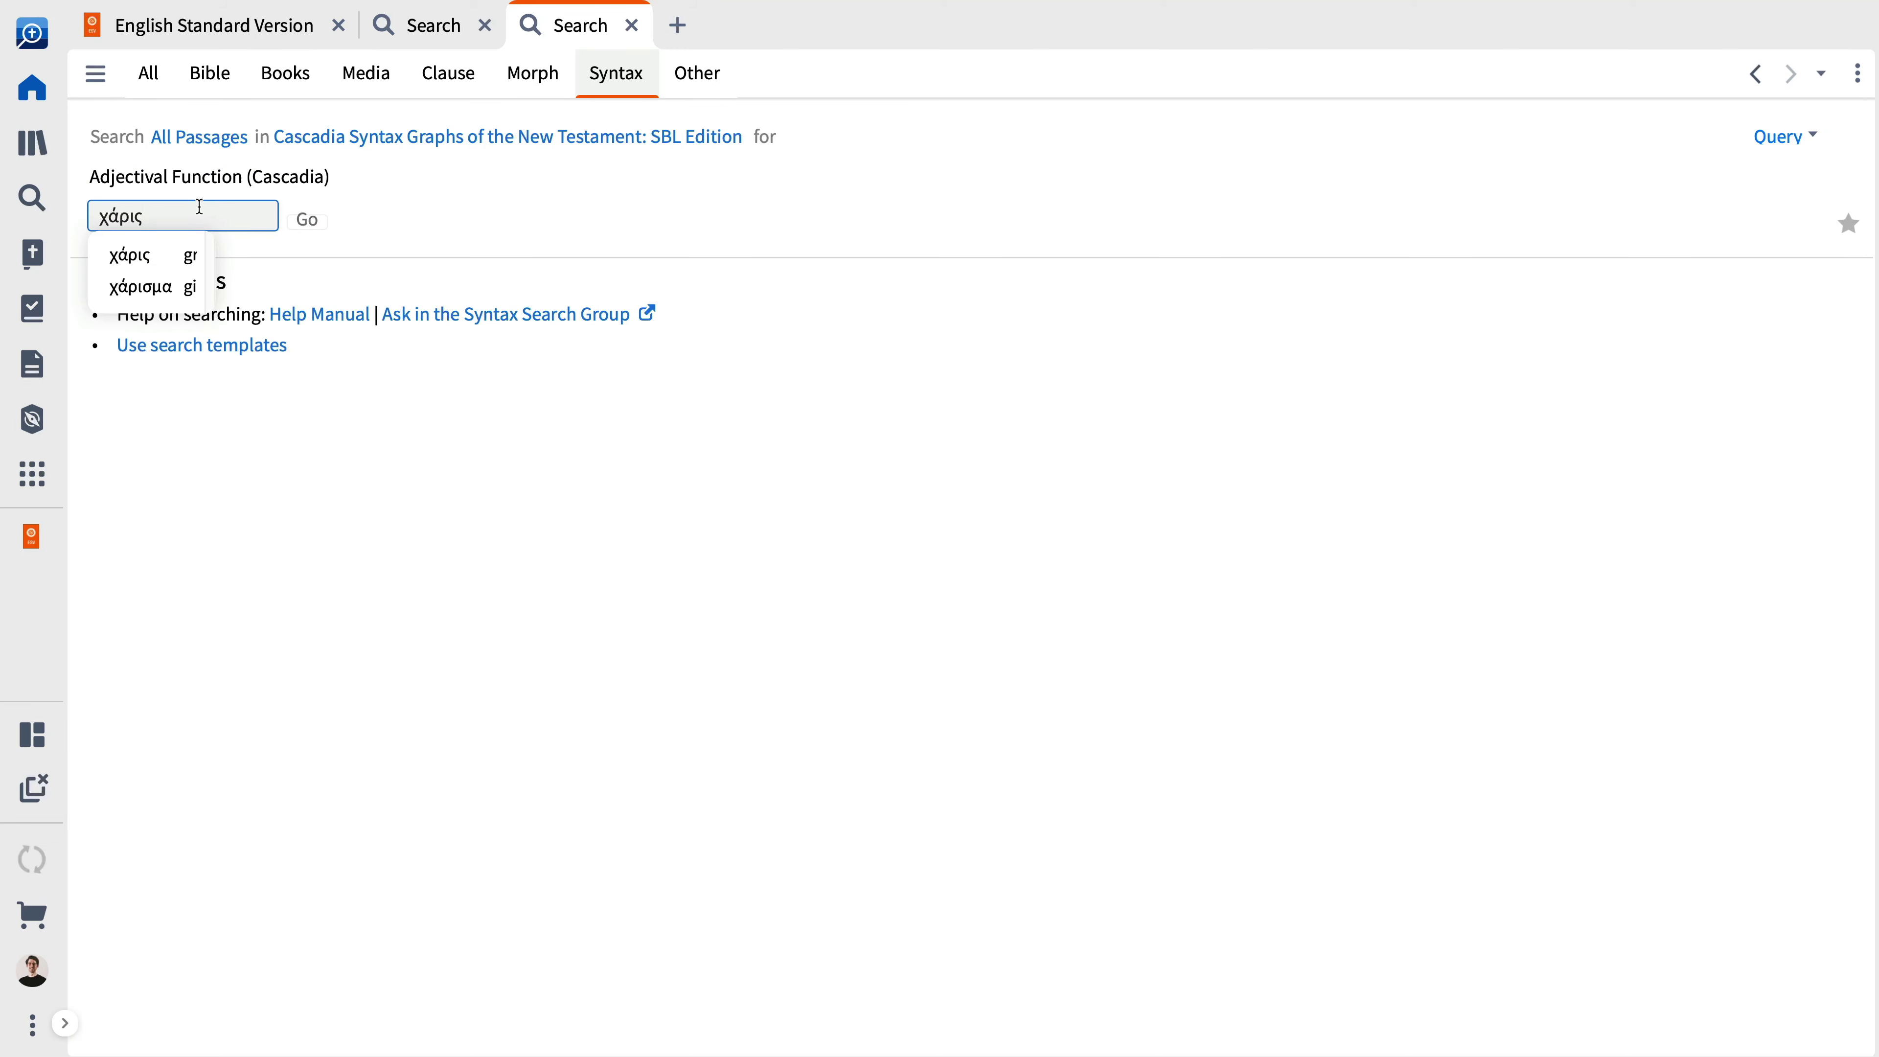
key("Return")
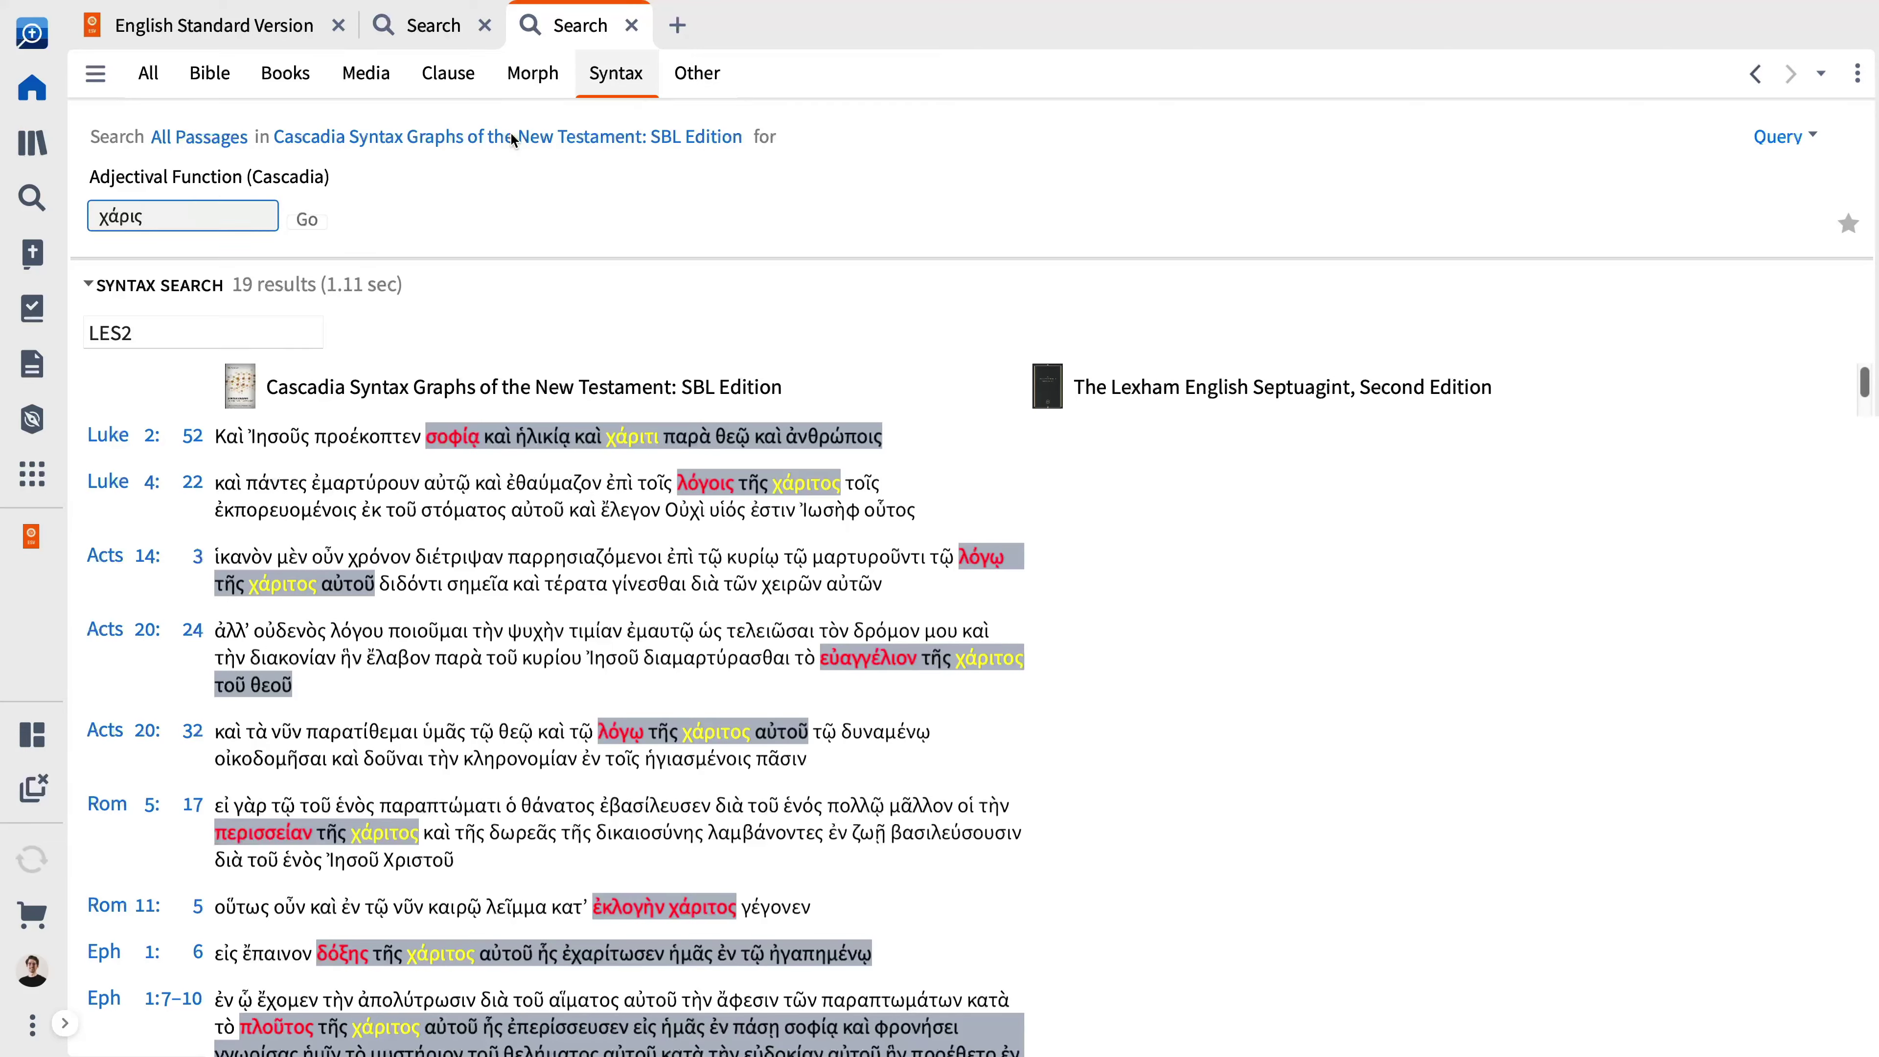
Search Your Documents for 'Proclaim', close that tab, and dock the Bible search right of the ESV.
left_click(695, 88)
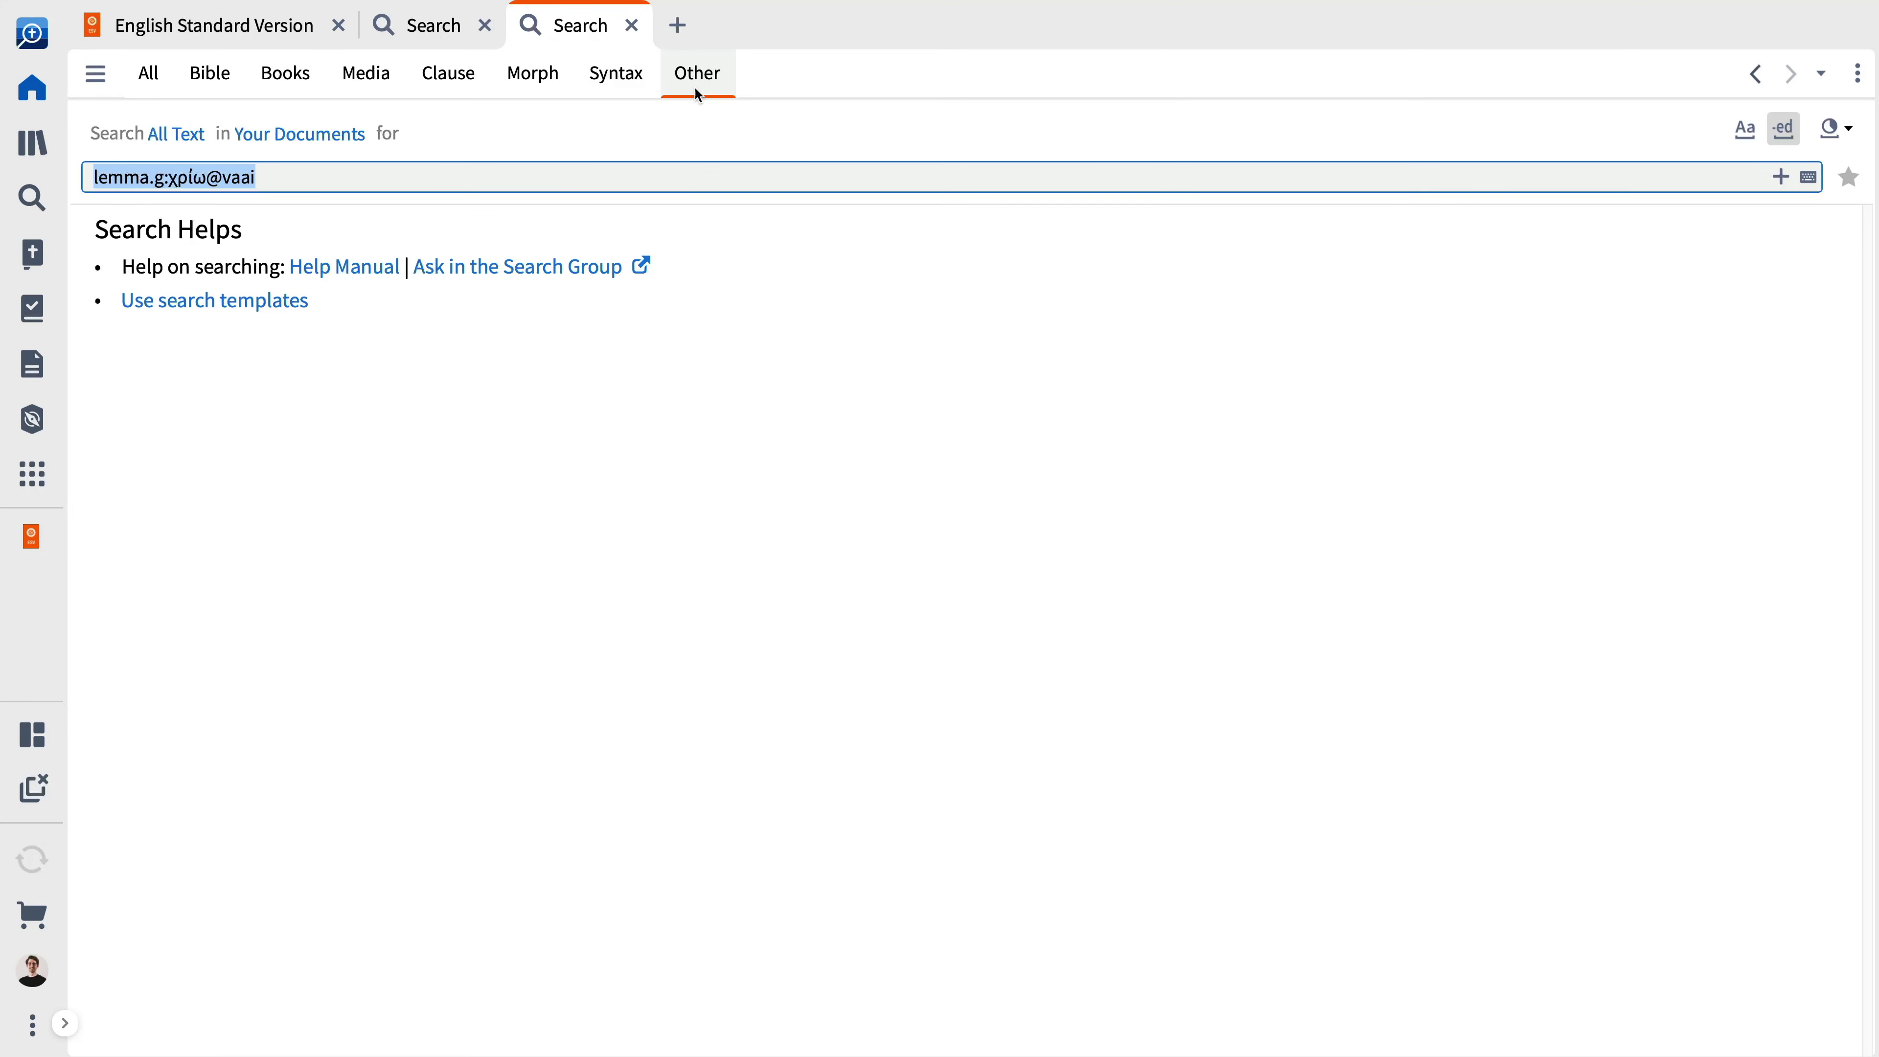
type("Proclaim")
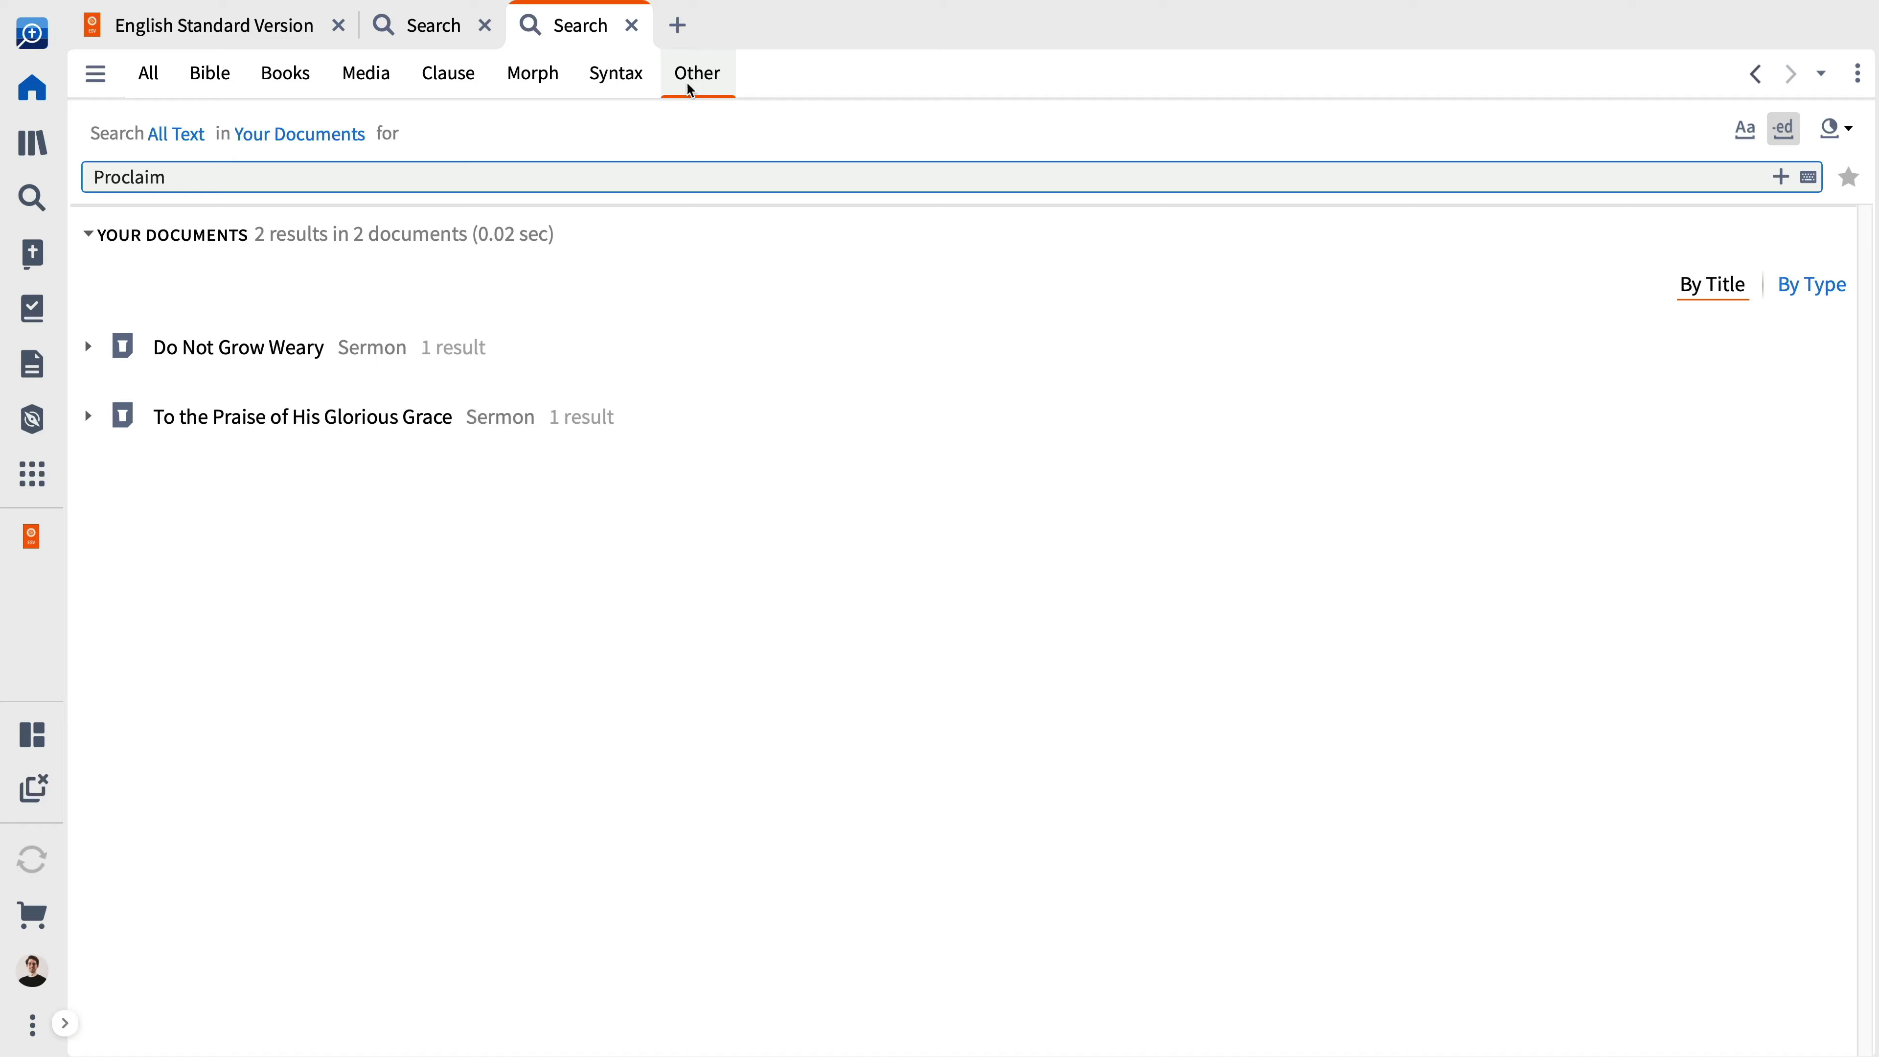
left_click(631, 25)
left_click_drag(435, 33, 1672, 516)
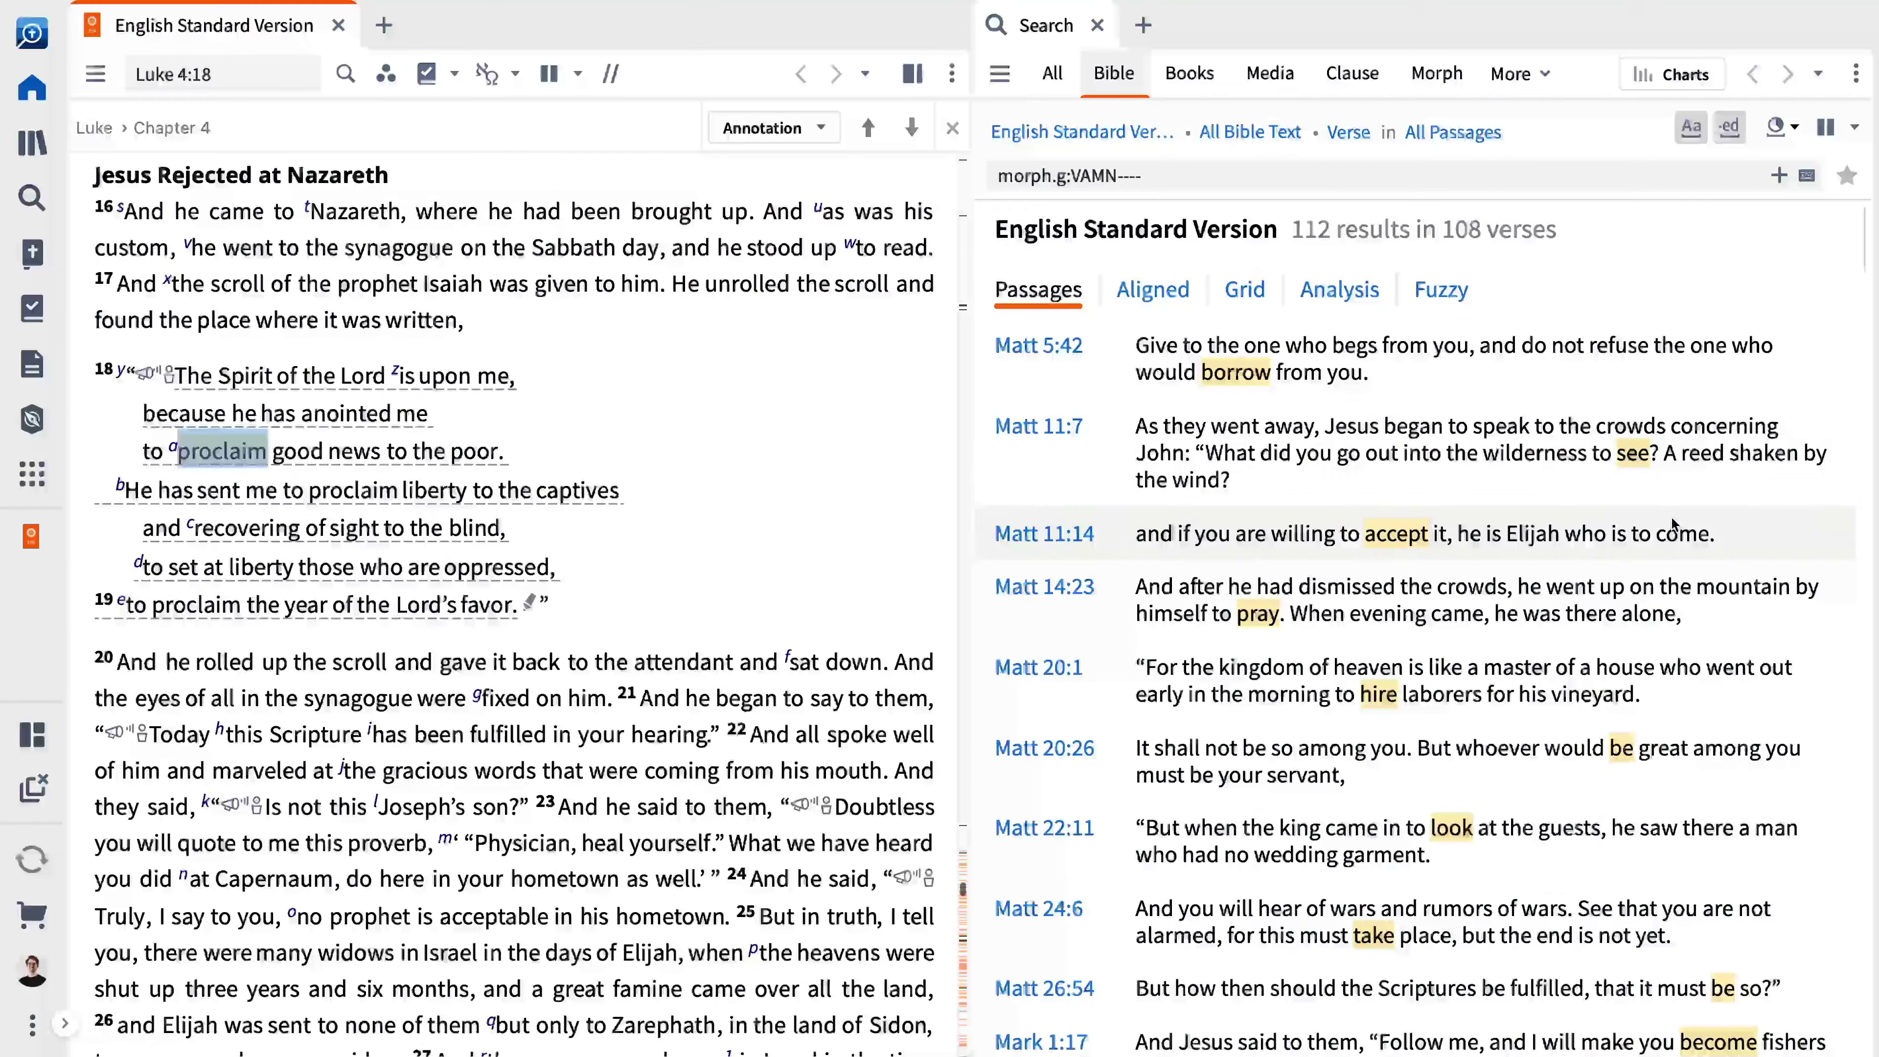
Replace the morph query with a Bible search for 'synagogue' and open Luke 4:16 from the results.
left_click(1139, 175)
key("BackSpace")
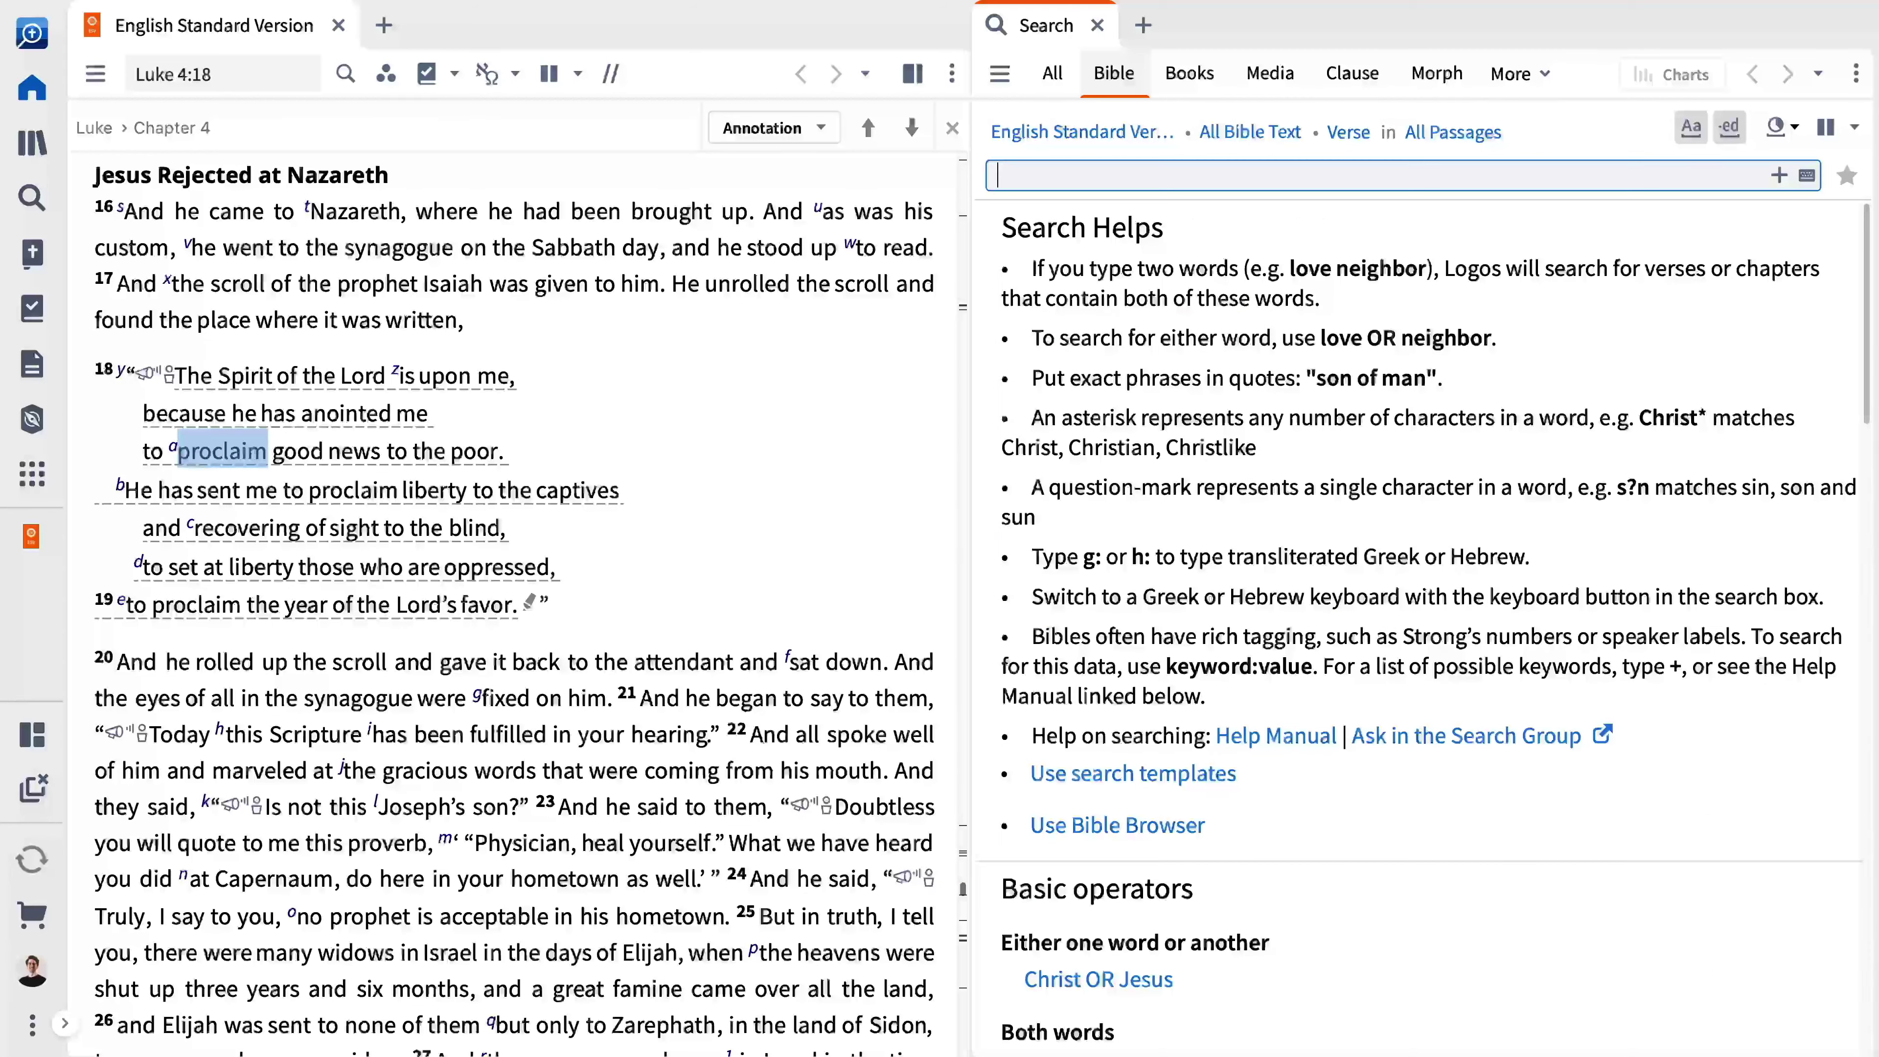
left_click(1807, 178)
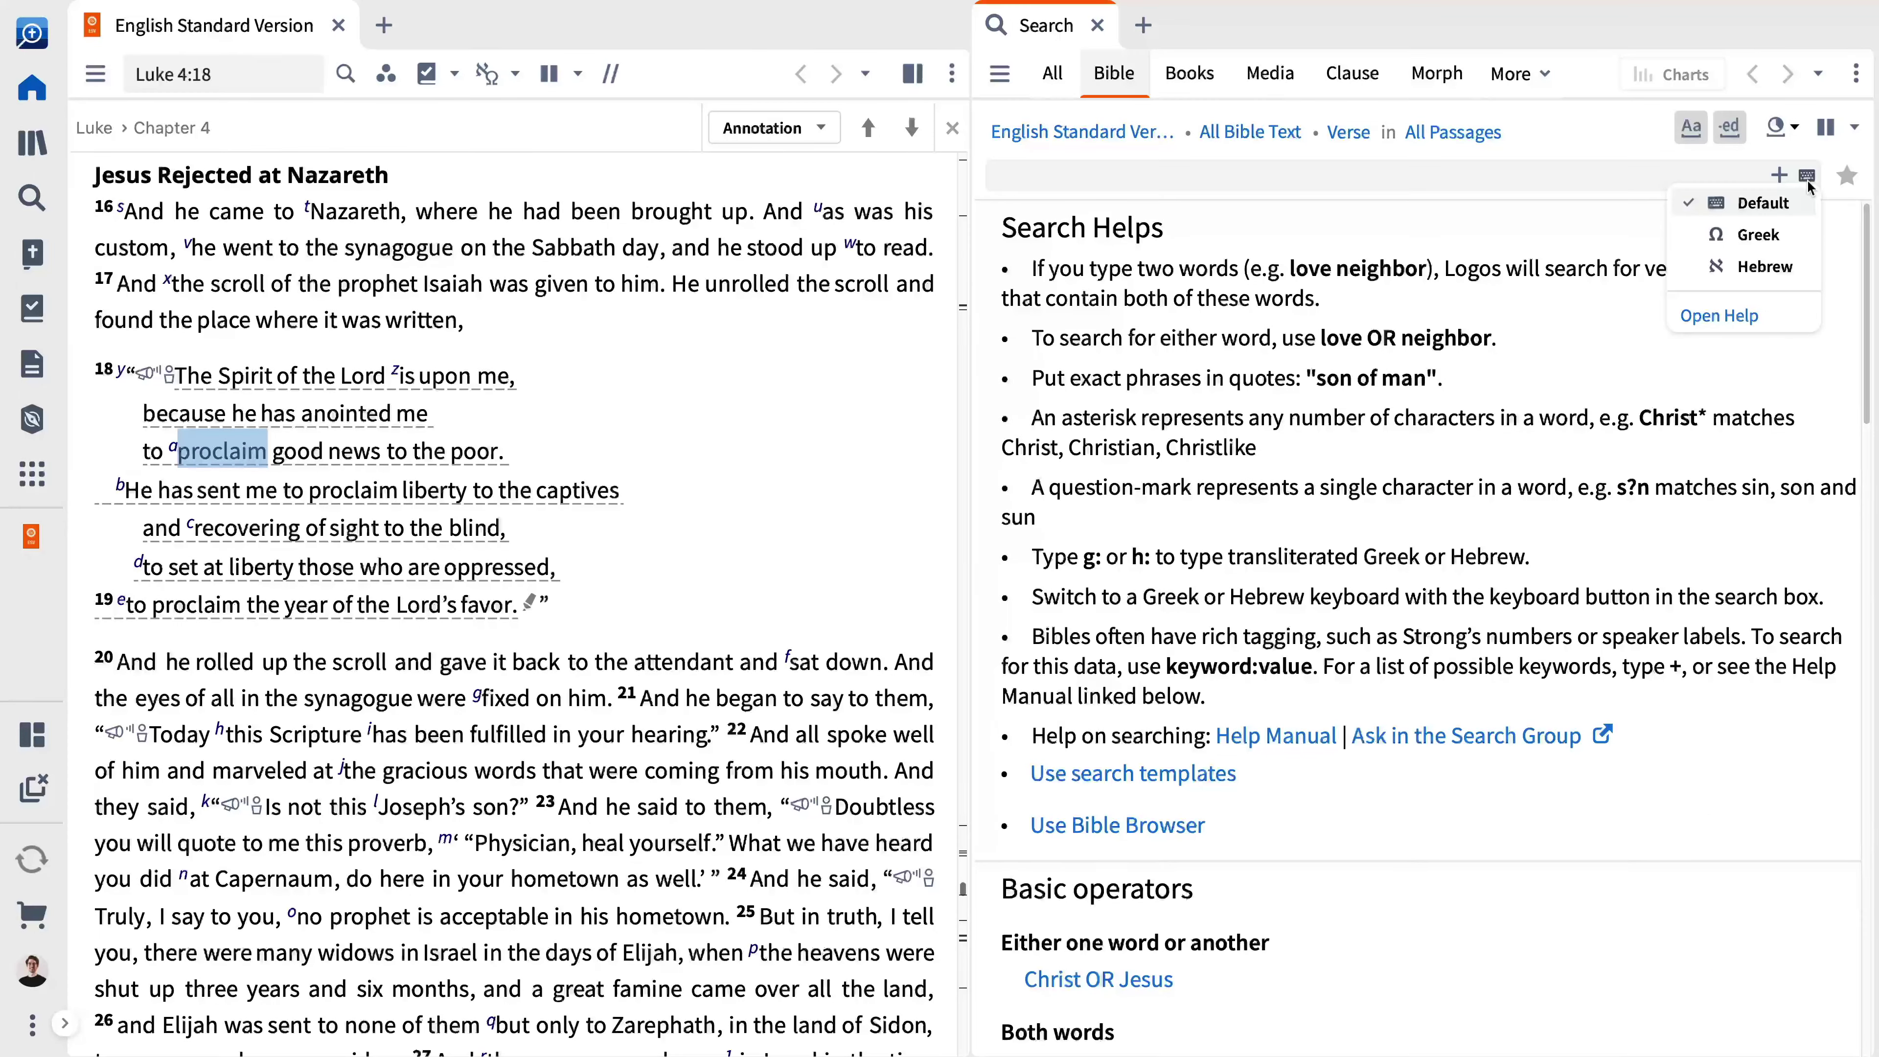
left_click(1488, 184)
type("synagogue")
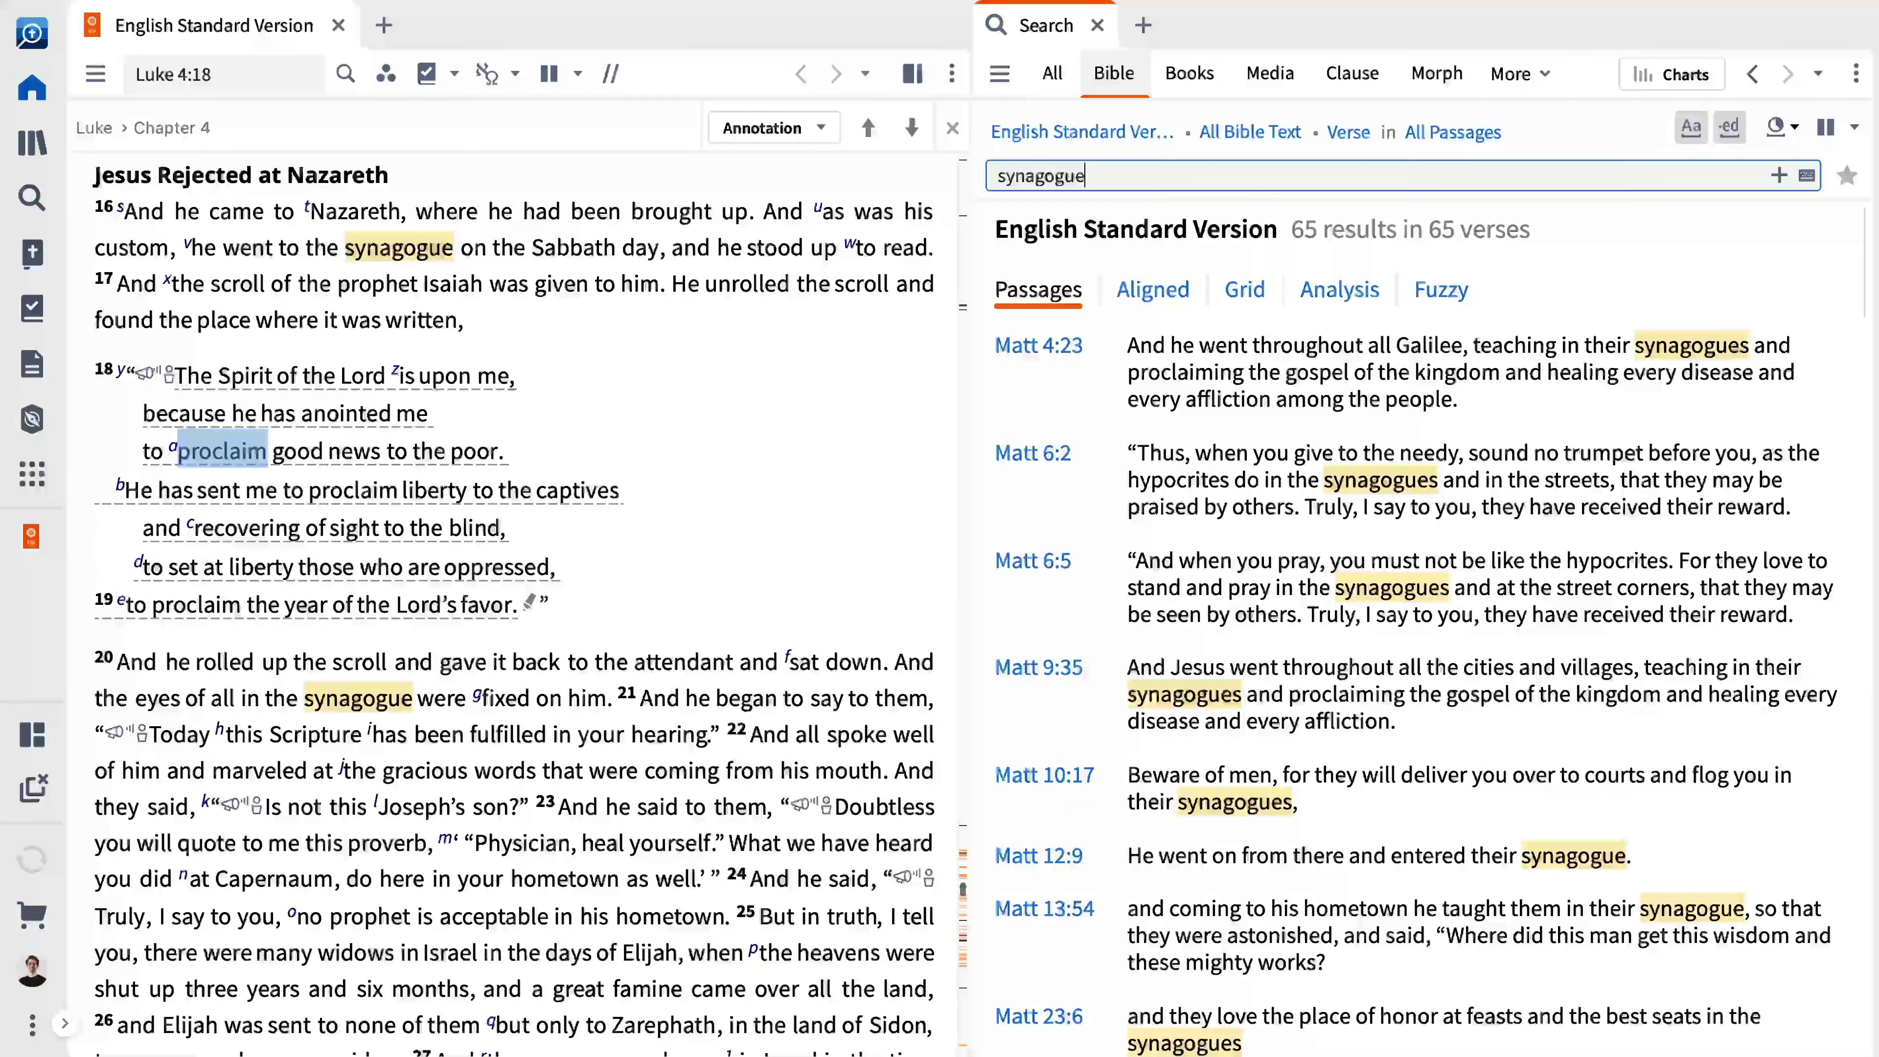
scroll(1152, 567, "down", 15)
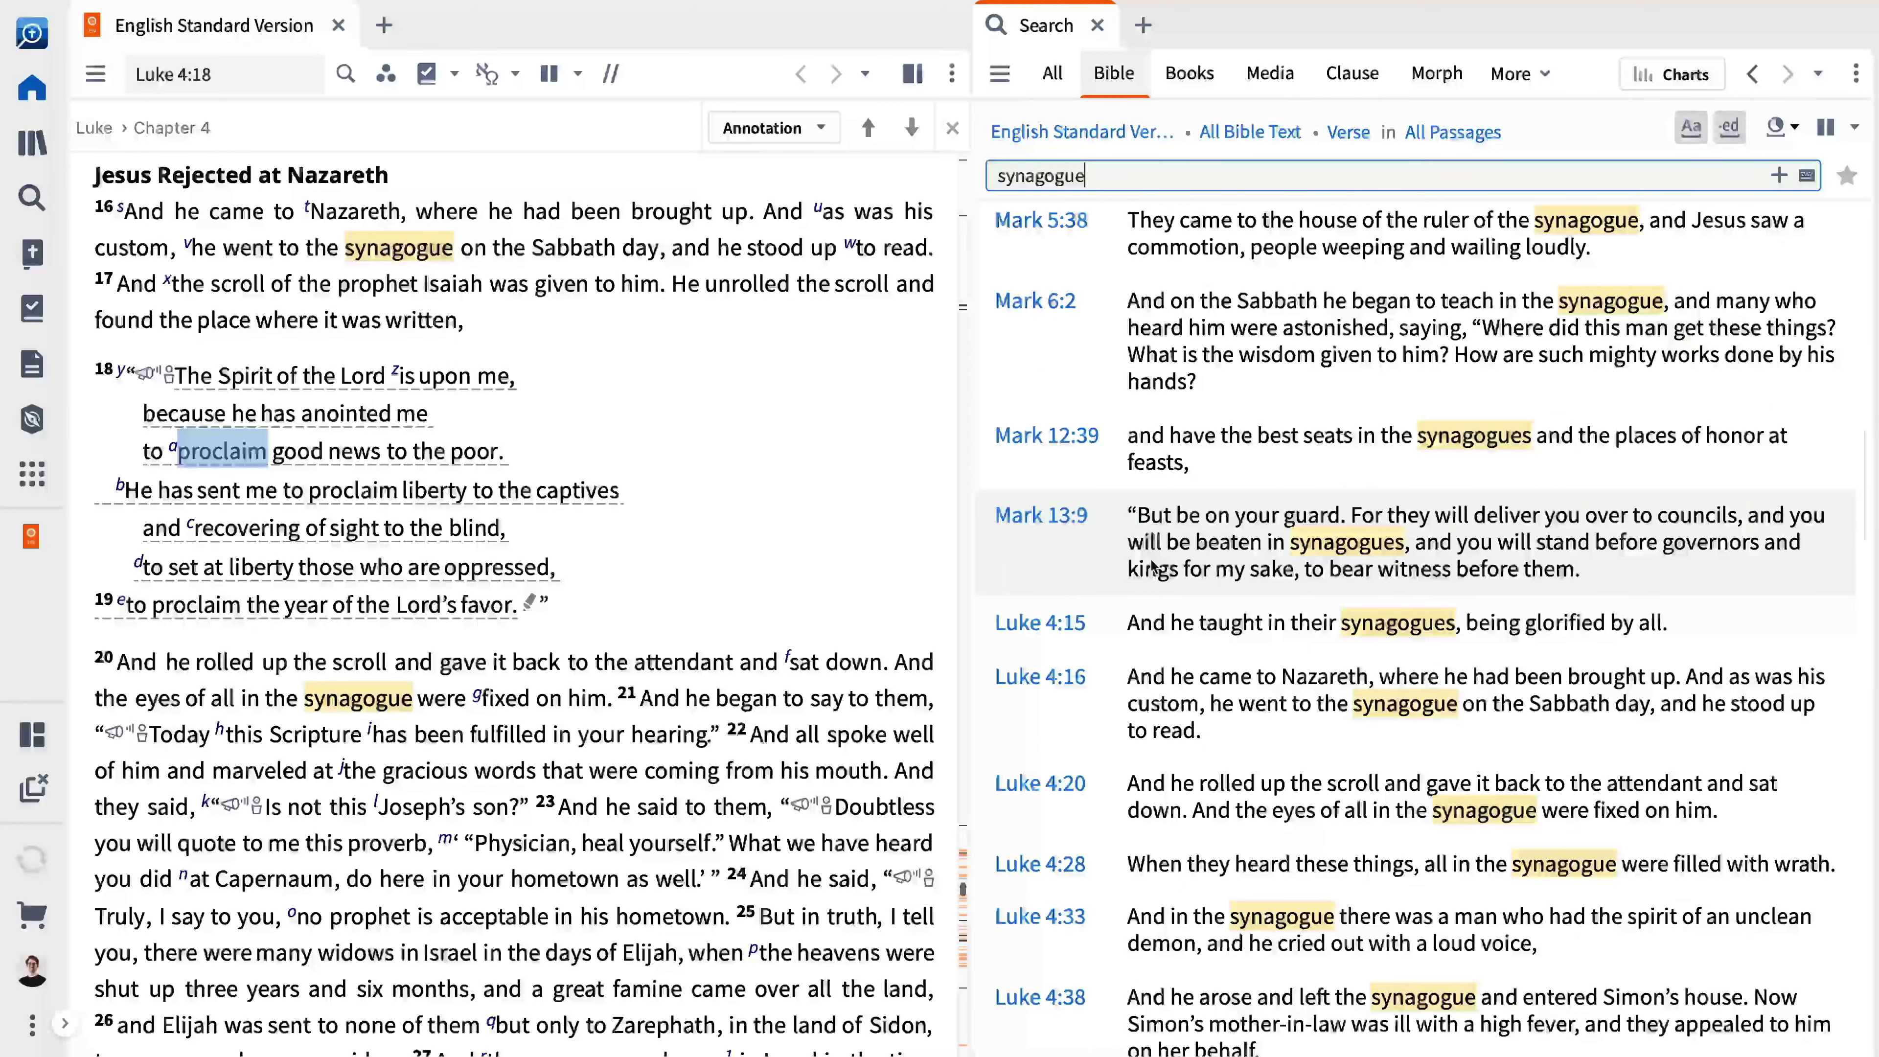
left_click(1057, 677)
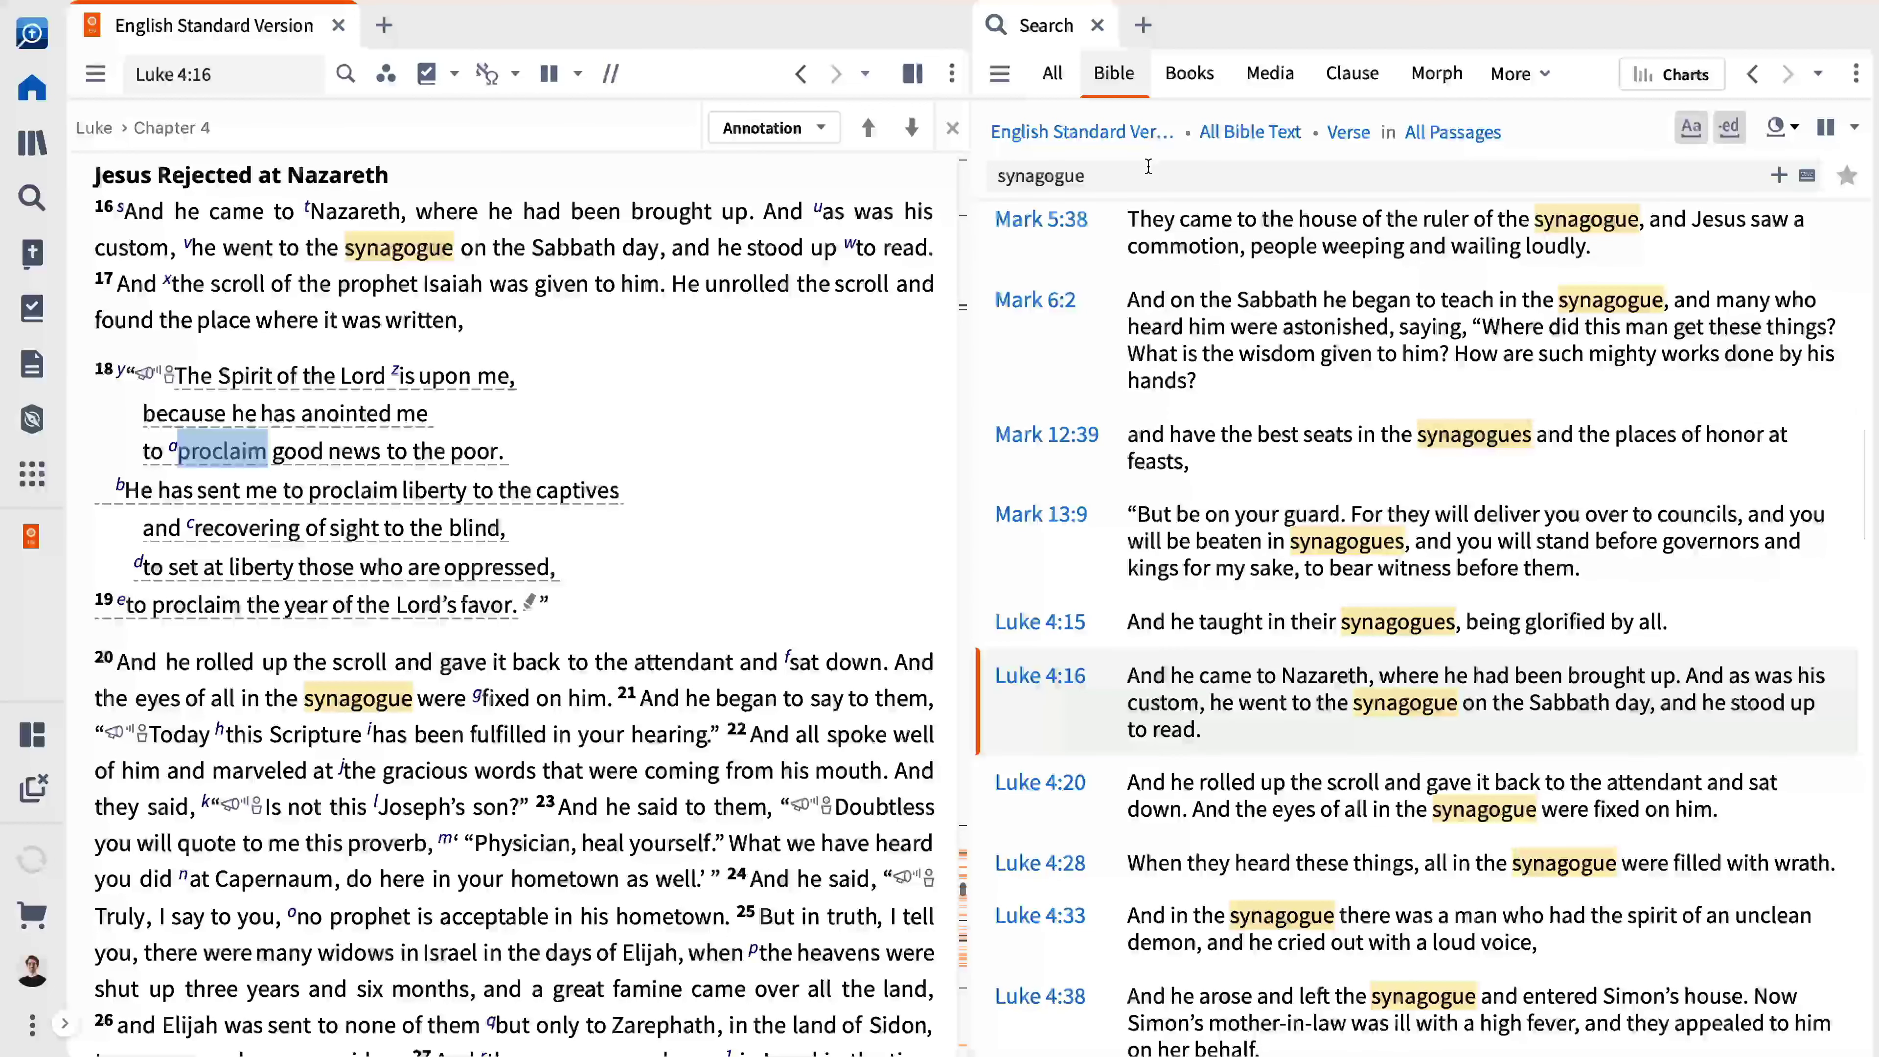
Insert 'Jesus AND' before 'synagogue' in the Bible search query.
left_click(996, 175)
type("Jesus AND")
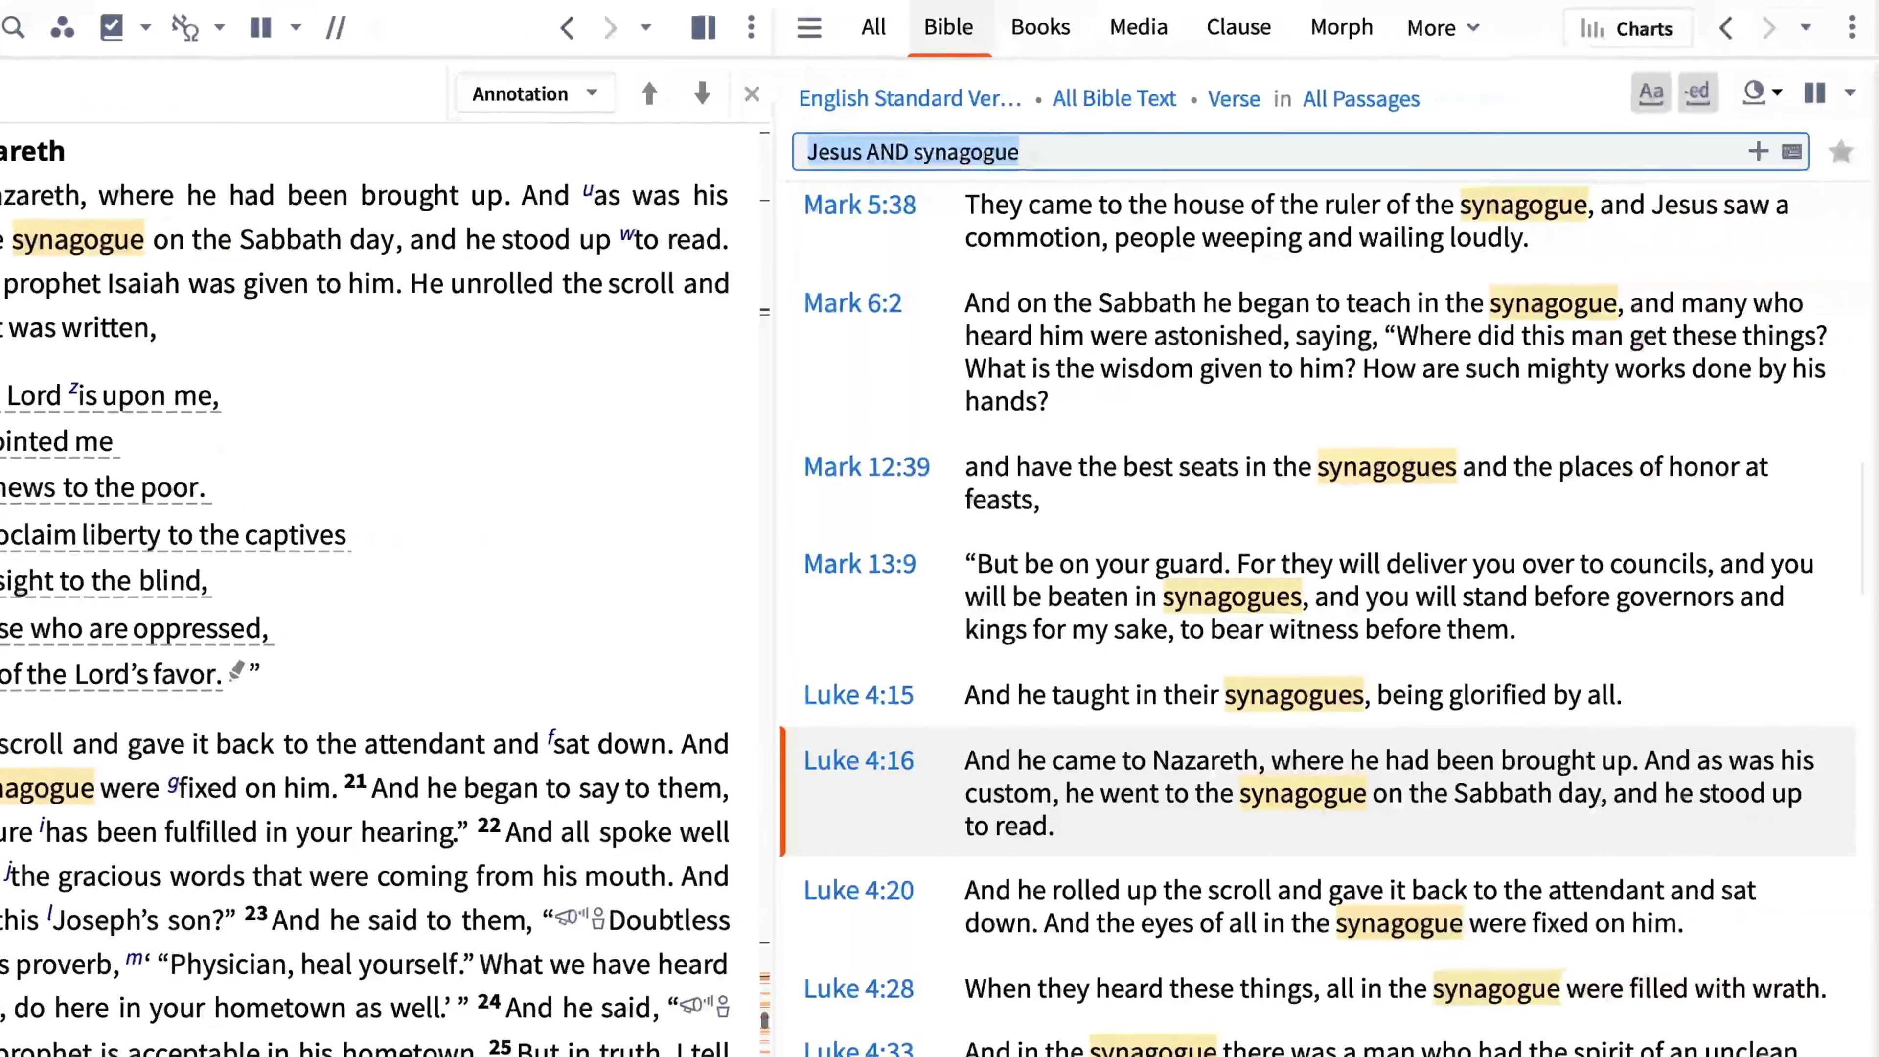
Replace the query with tagged terms person:Jesus AND thing:Synagogue and run it, giving 107 results in 31 verses.
key("ctrl+a")
key("BackSpace")
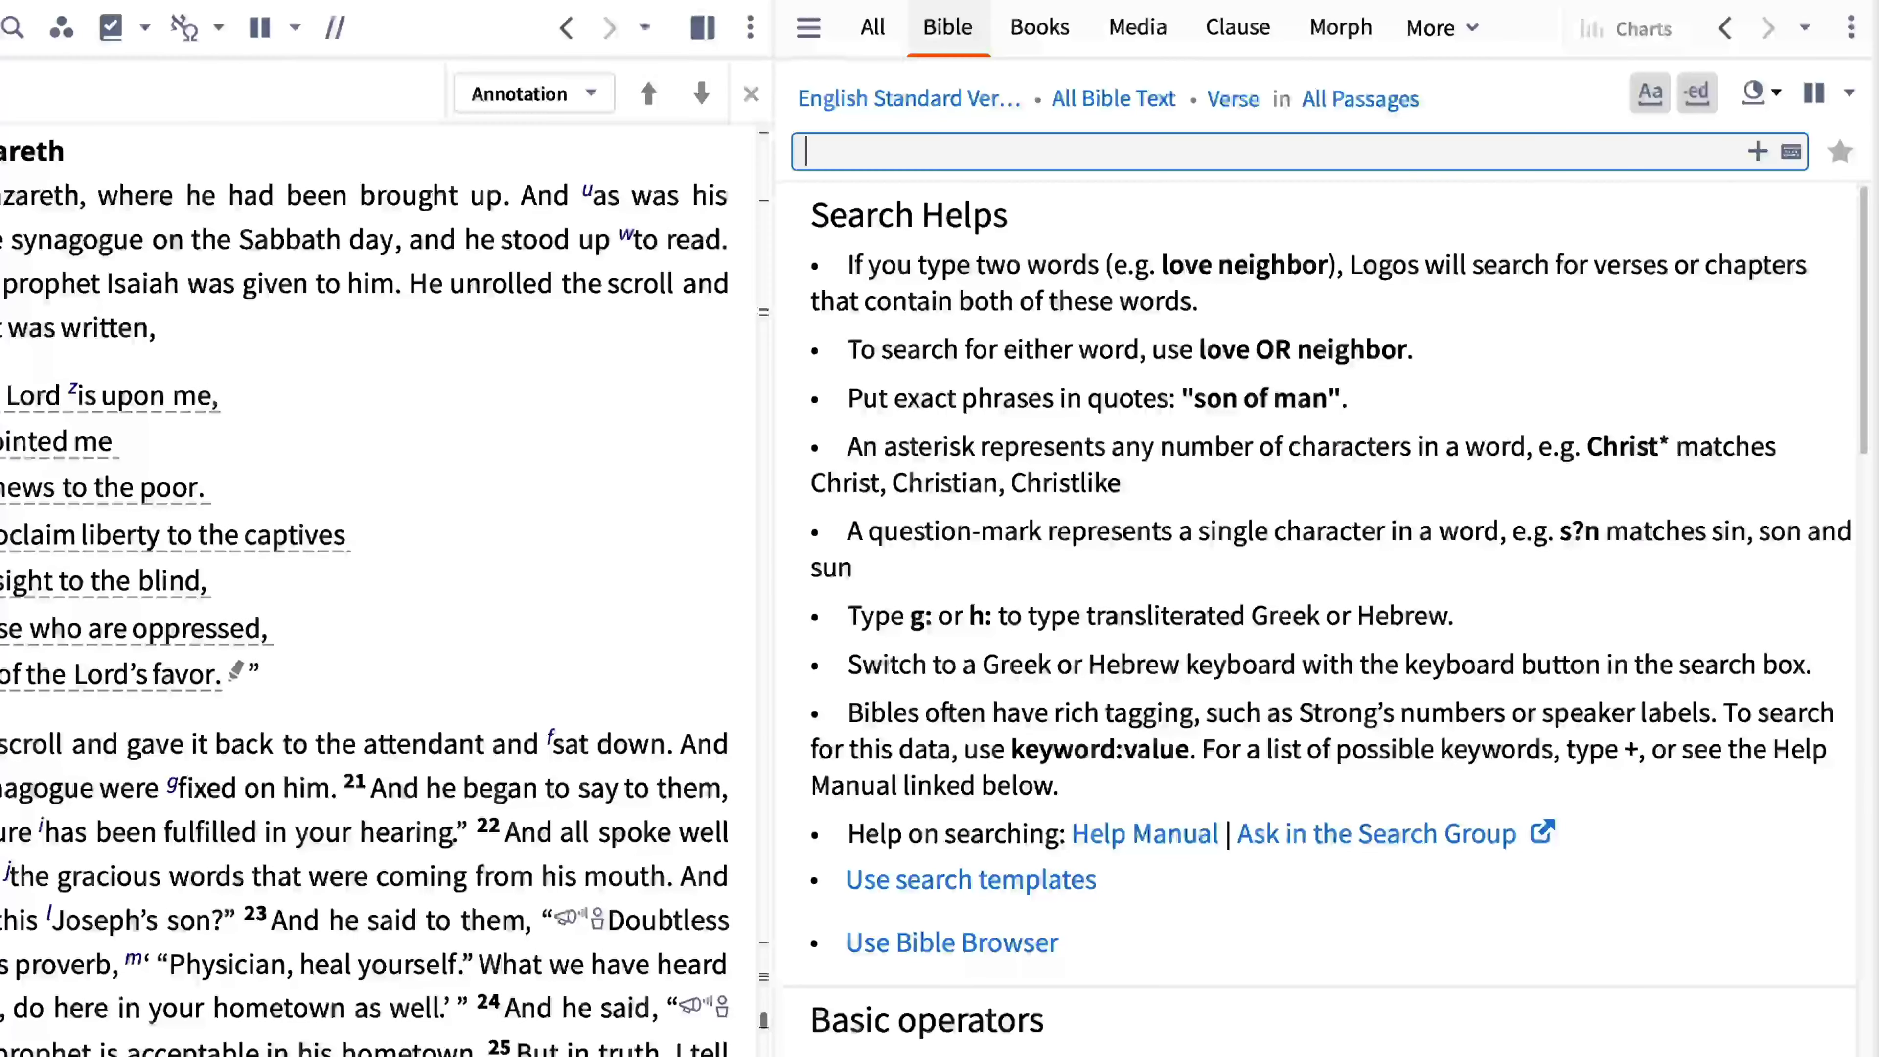
type("Jesus")
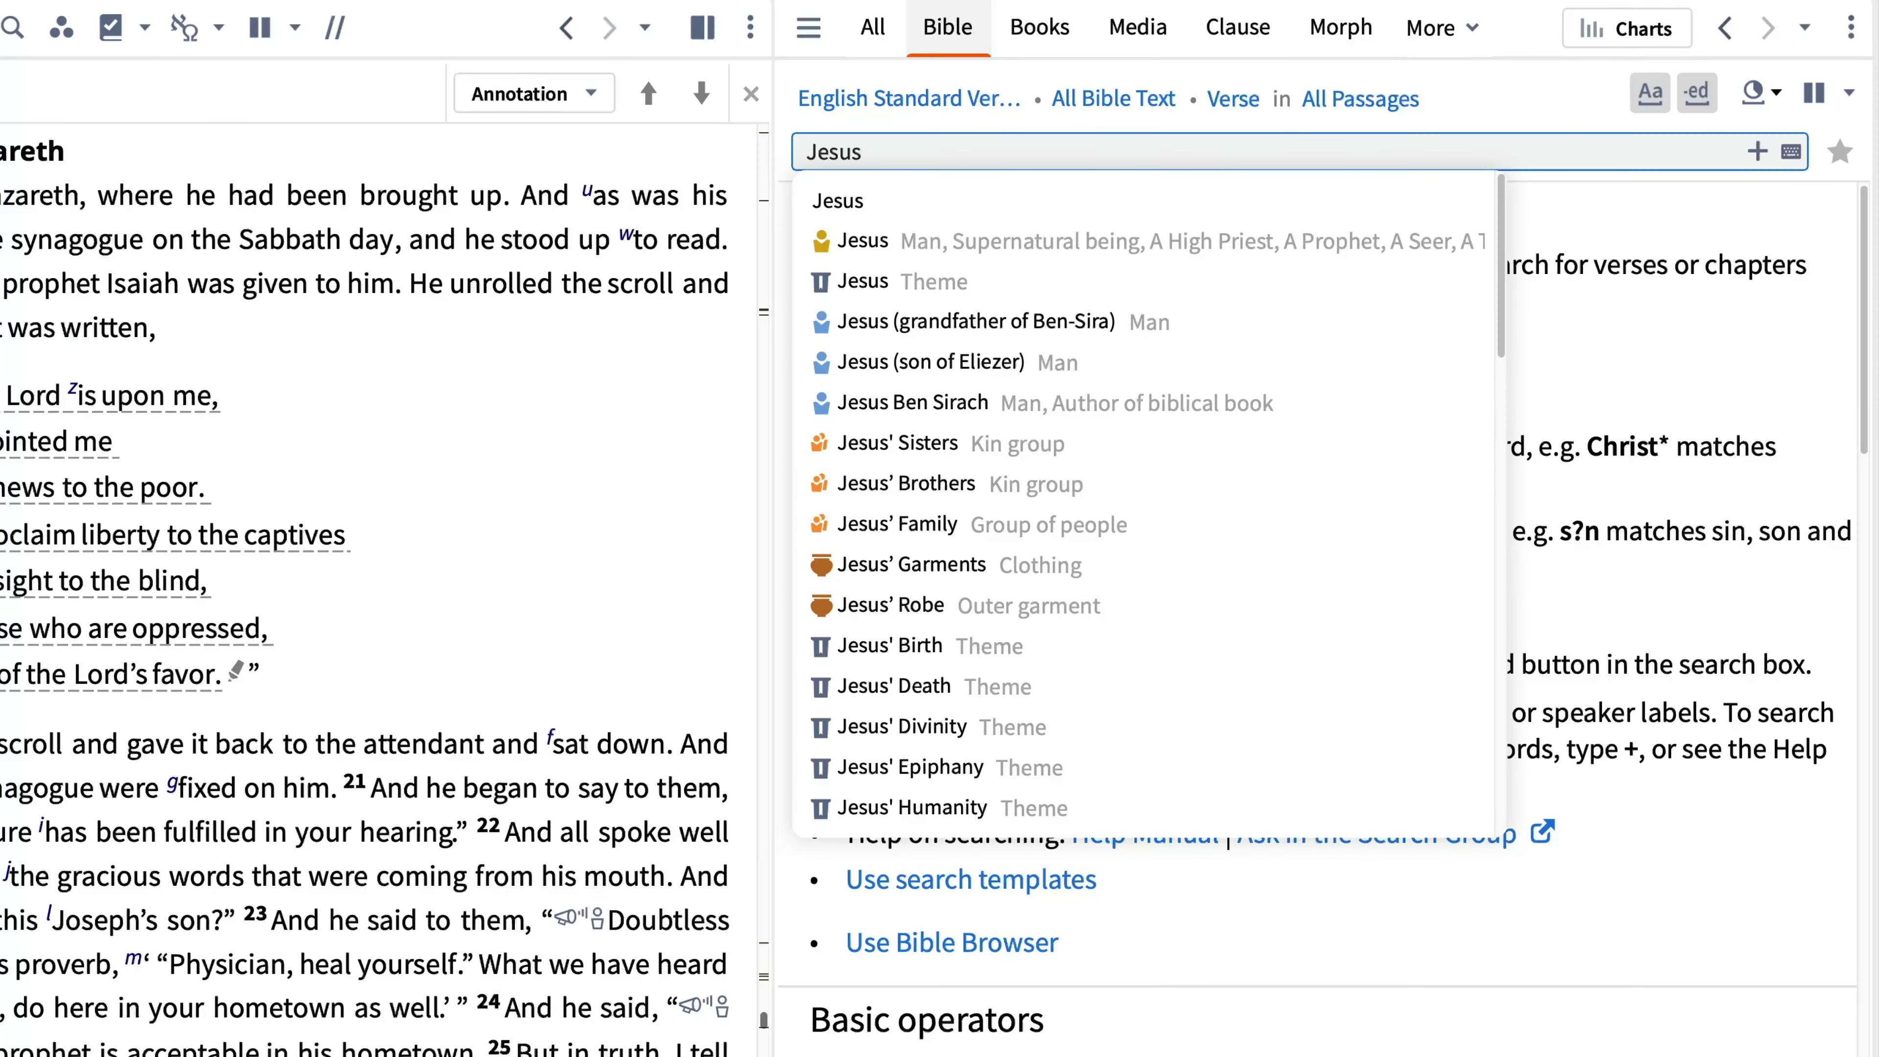
left_click(1007, 238)
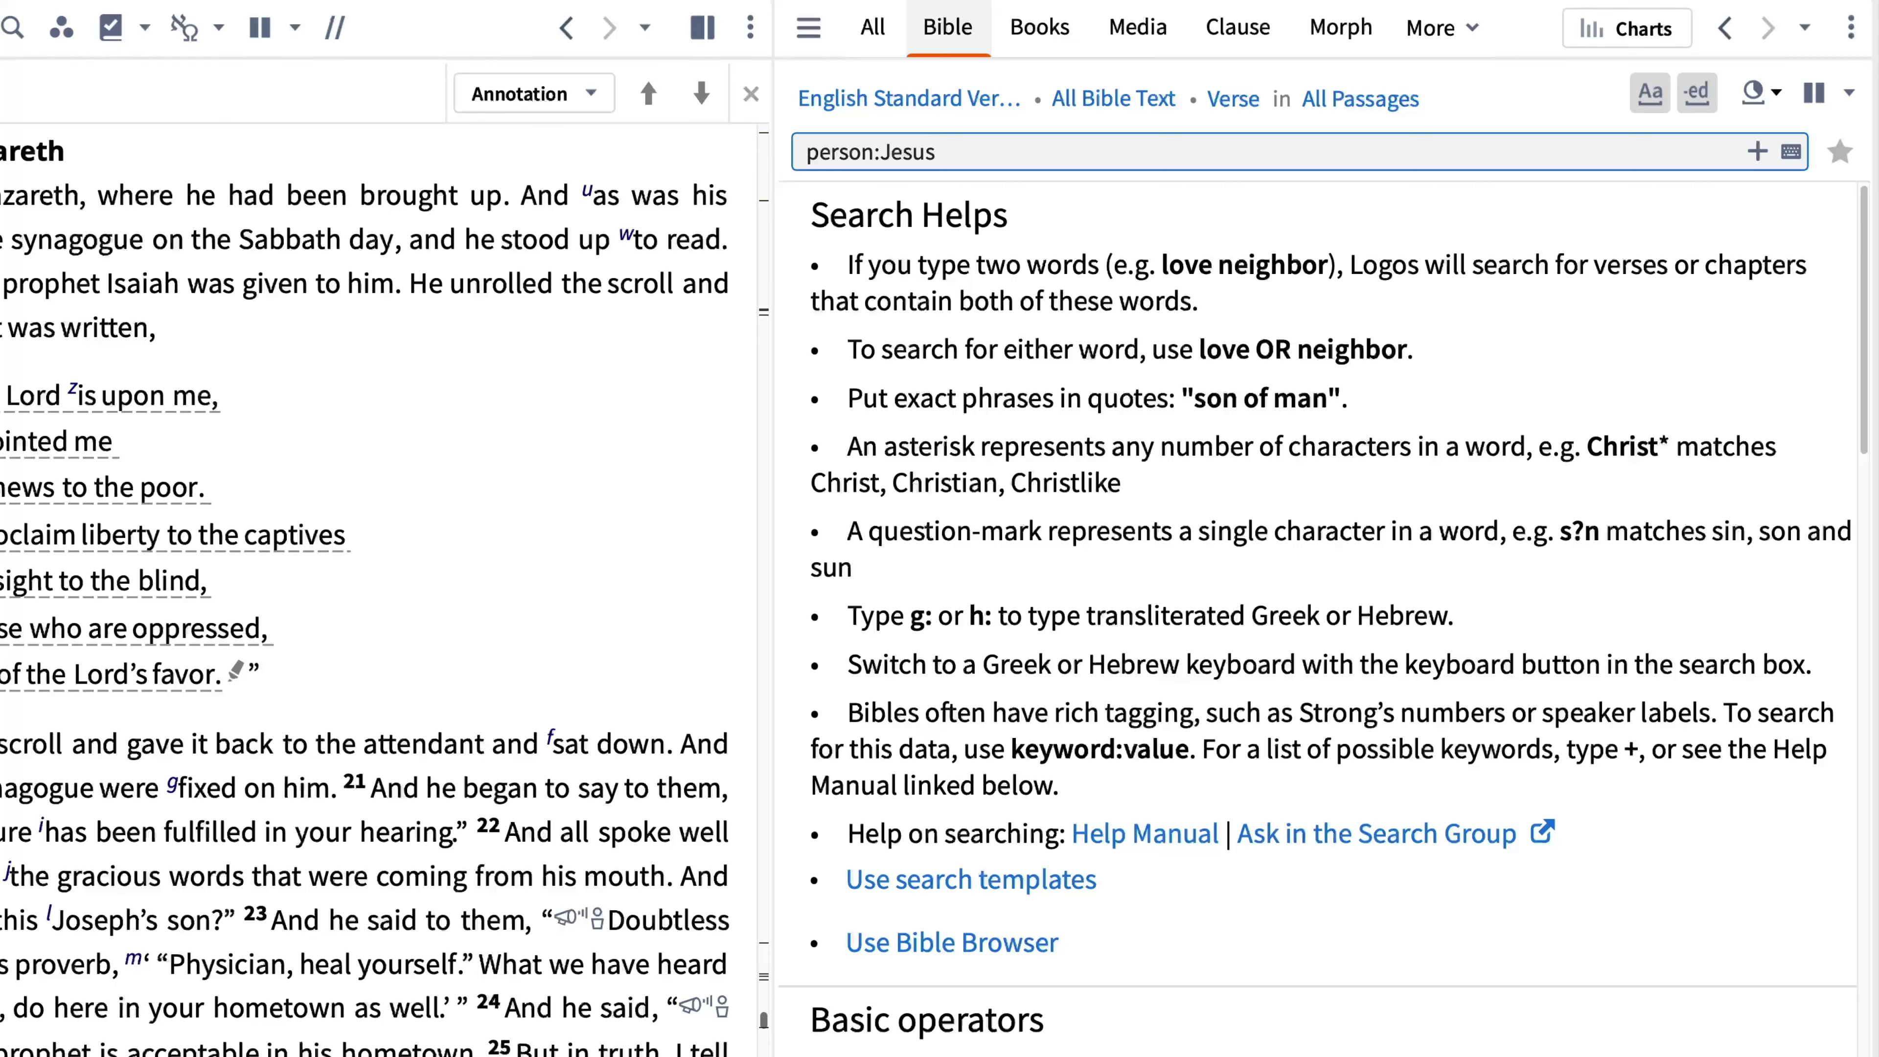
type("AND synagogue")
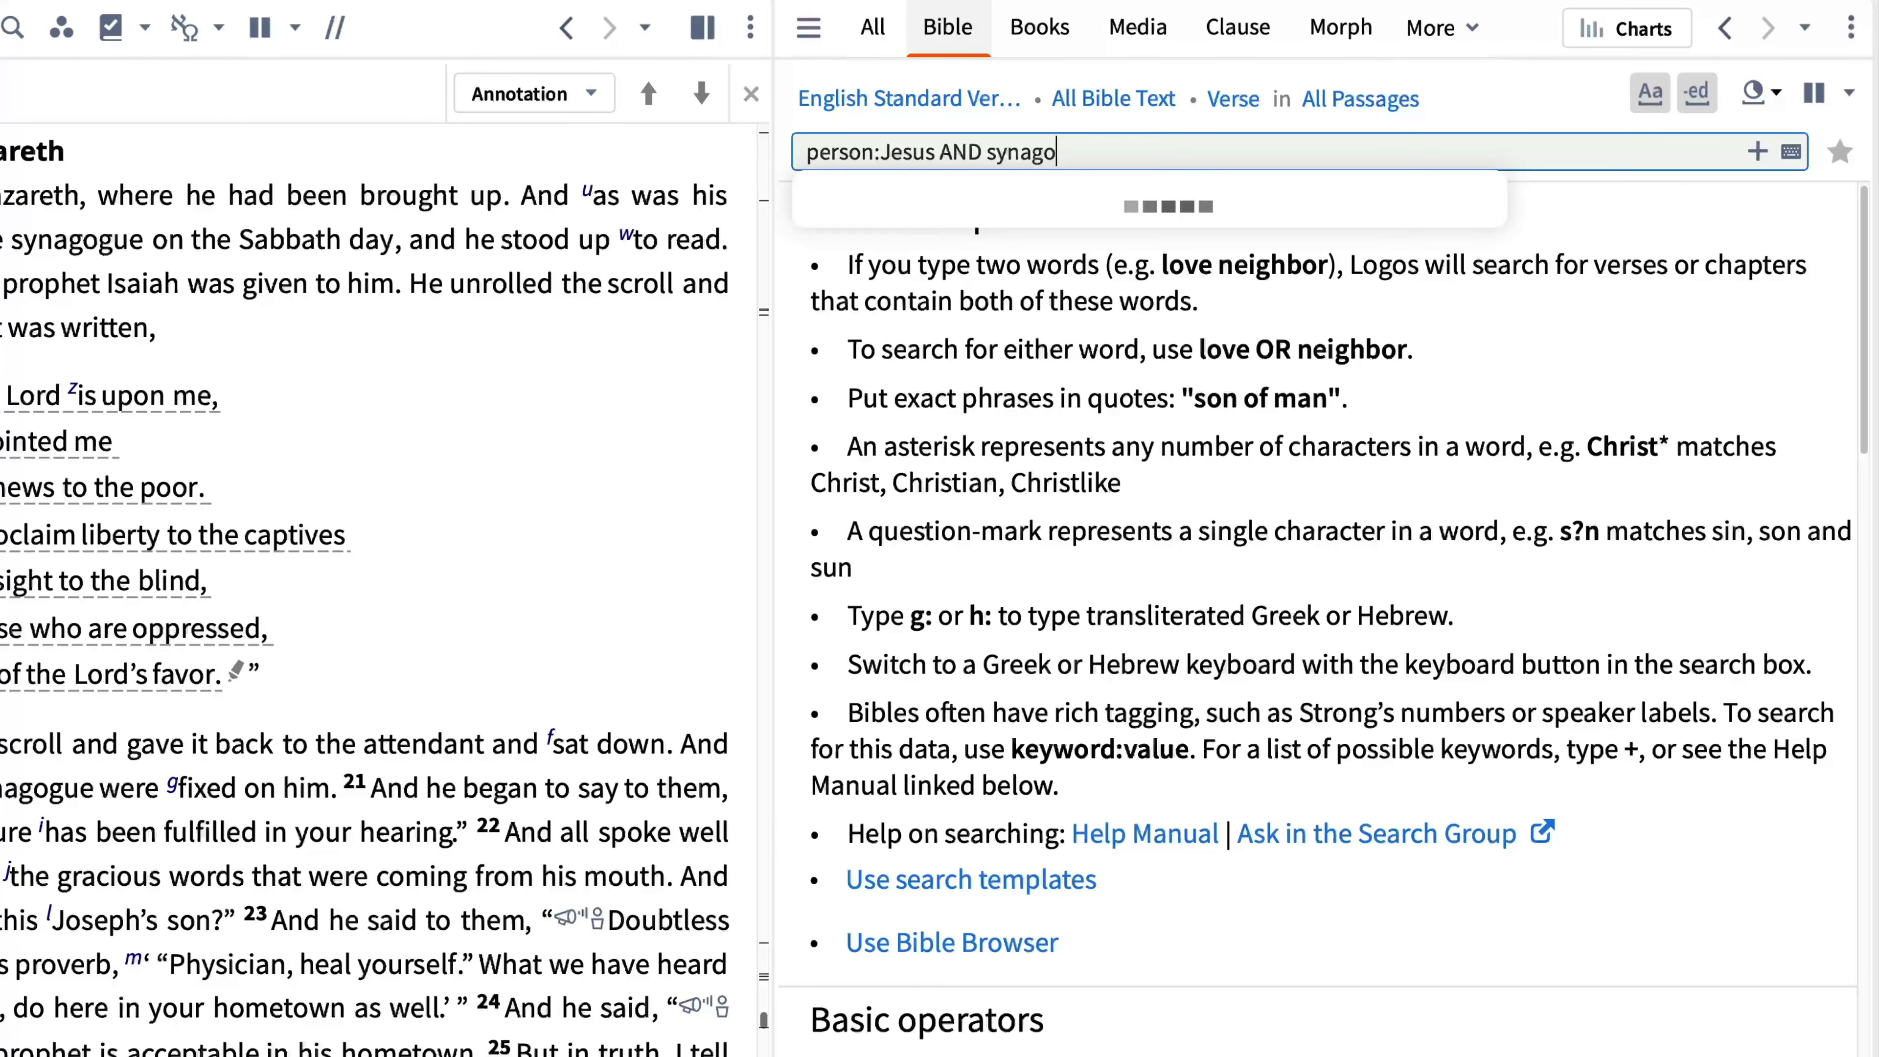
mouse_move(1000, 259)
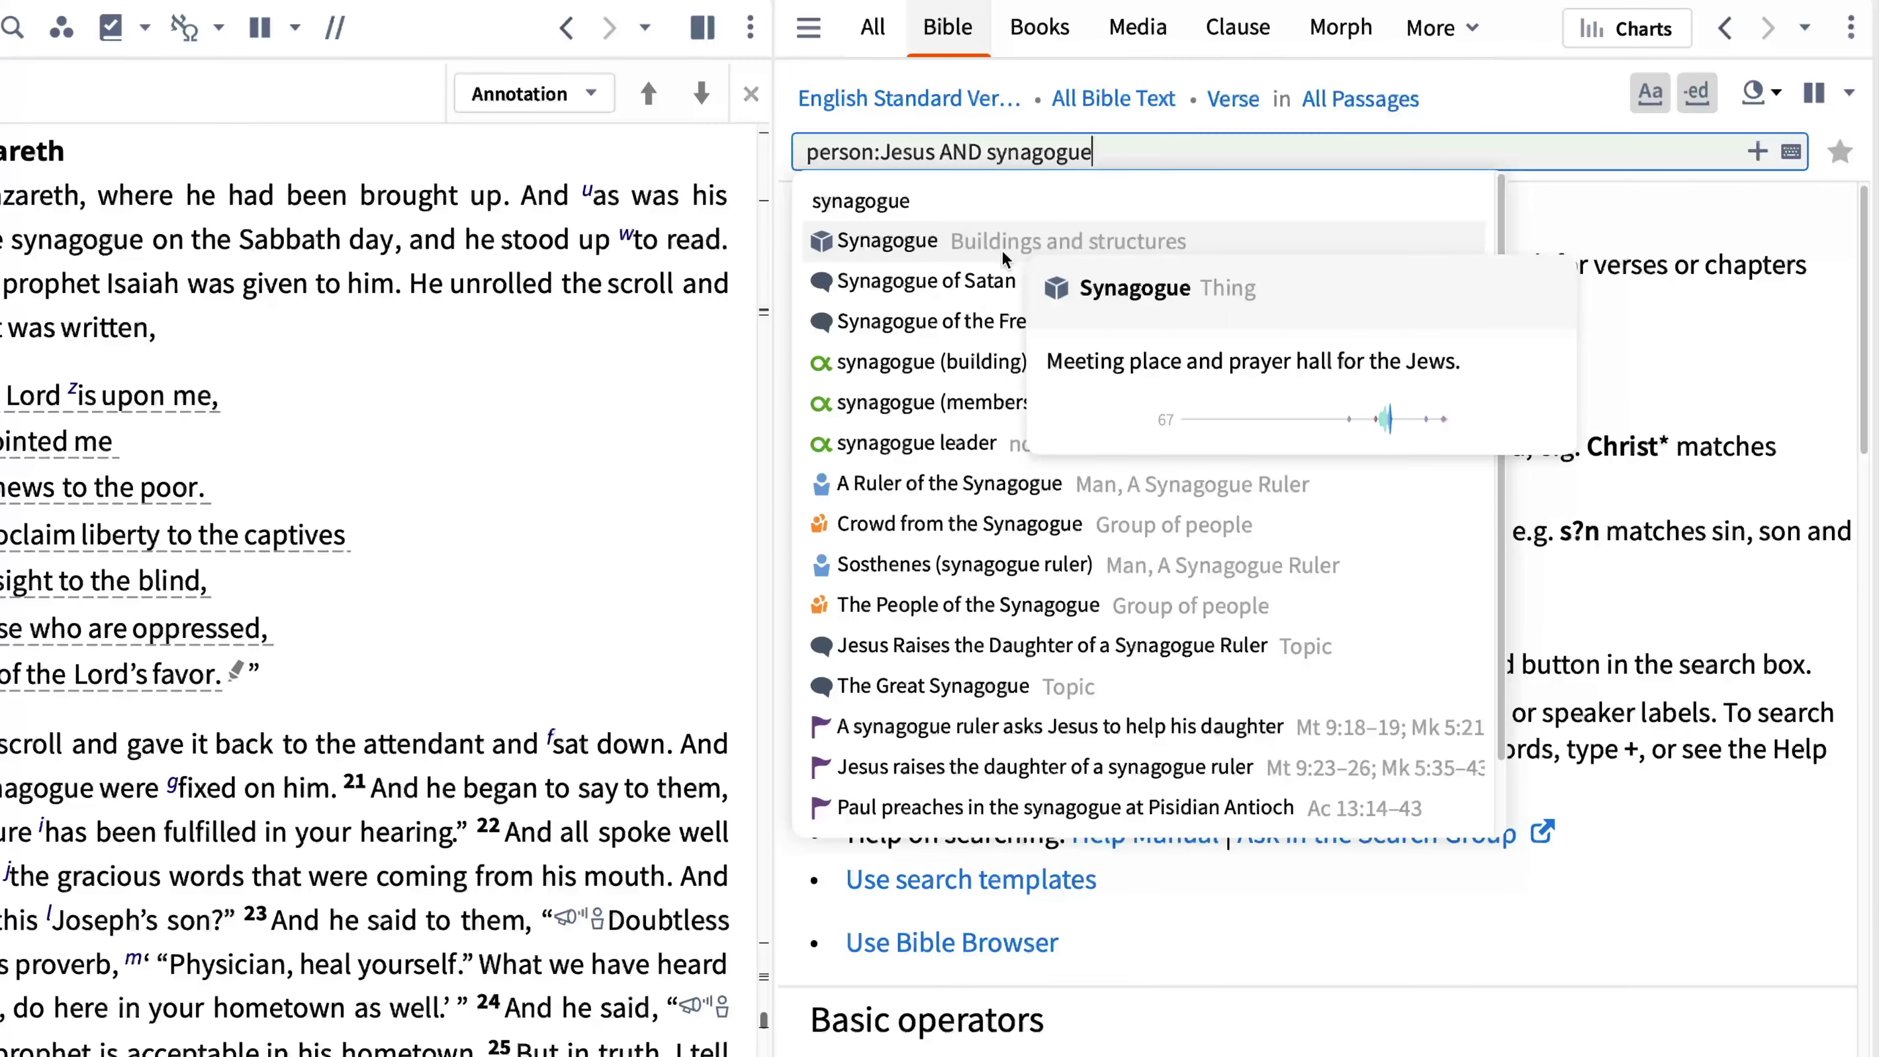
left_click(1001, 249)
key("Return")
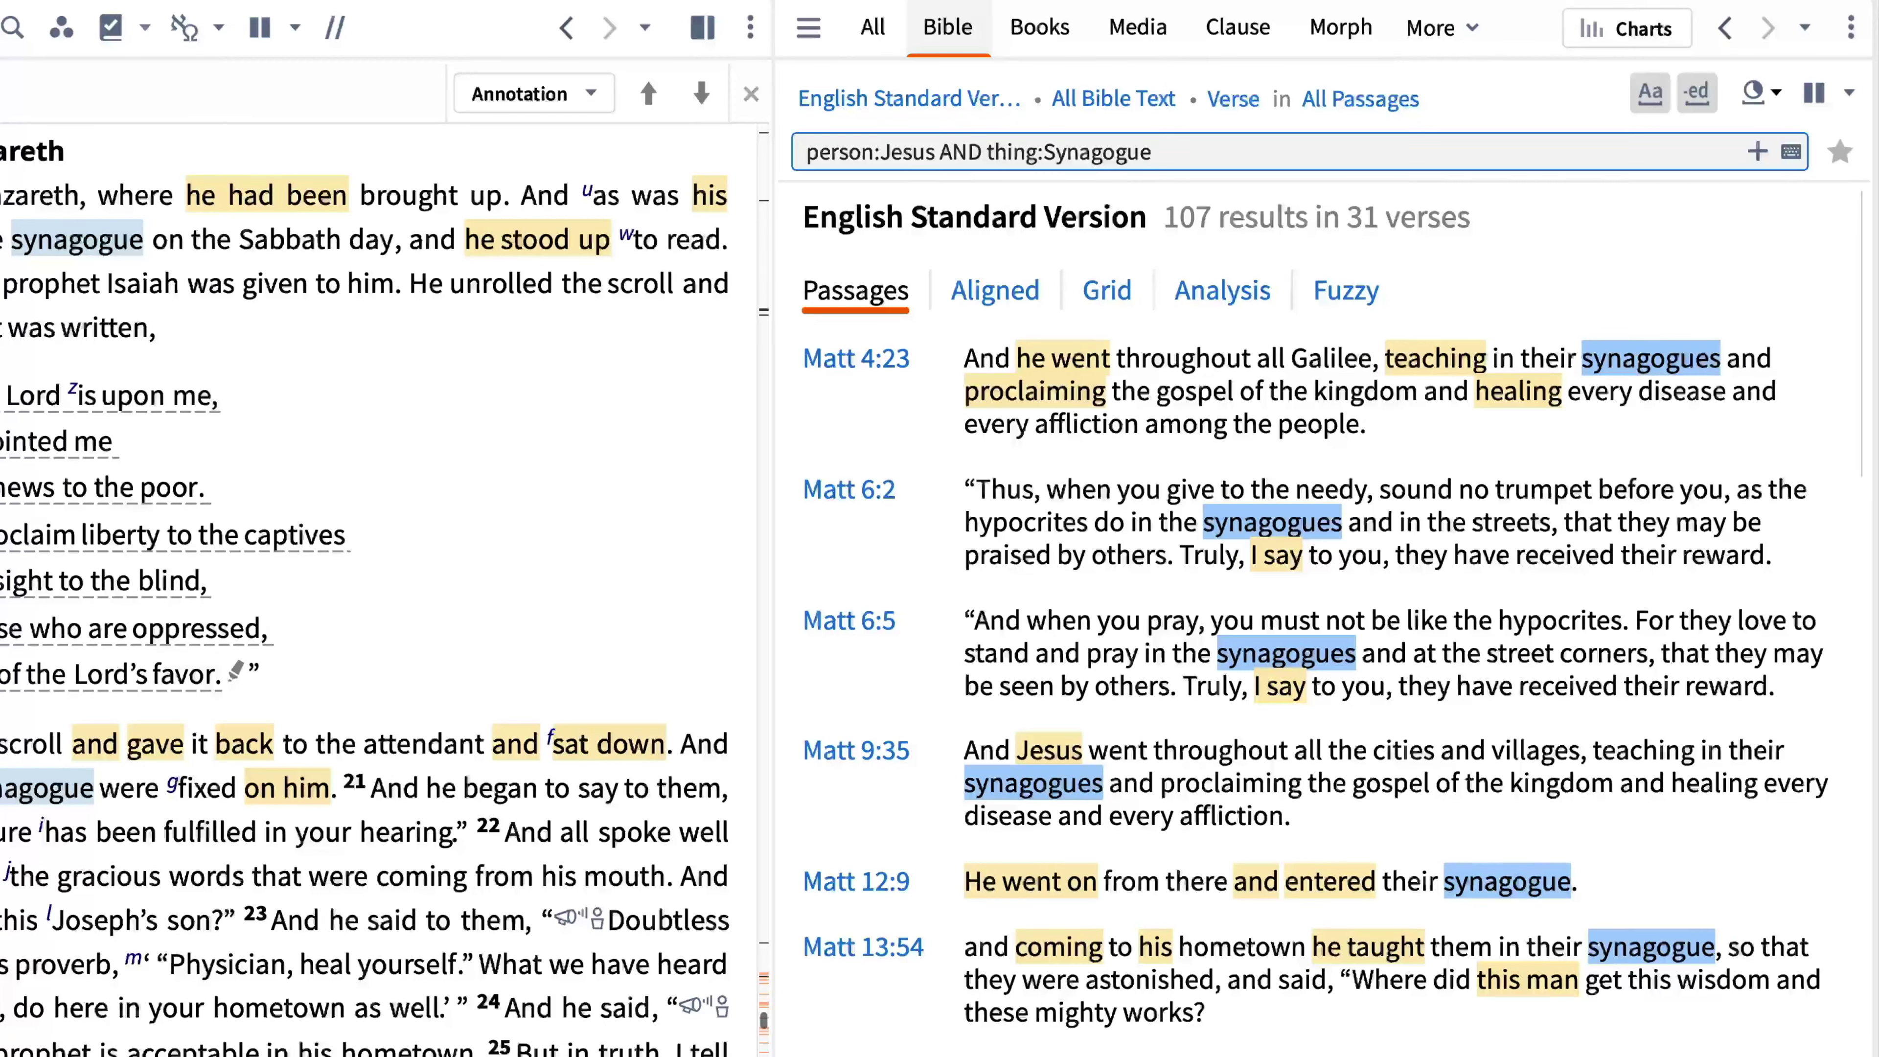
Choose the 'A Person Speaks about Something' search template.
left_click(809, 33)
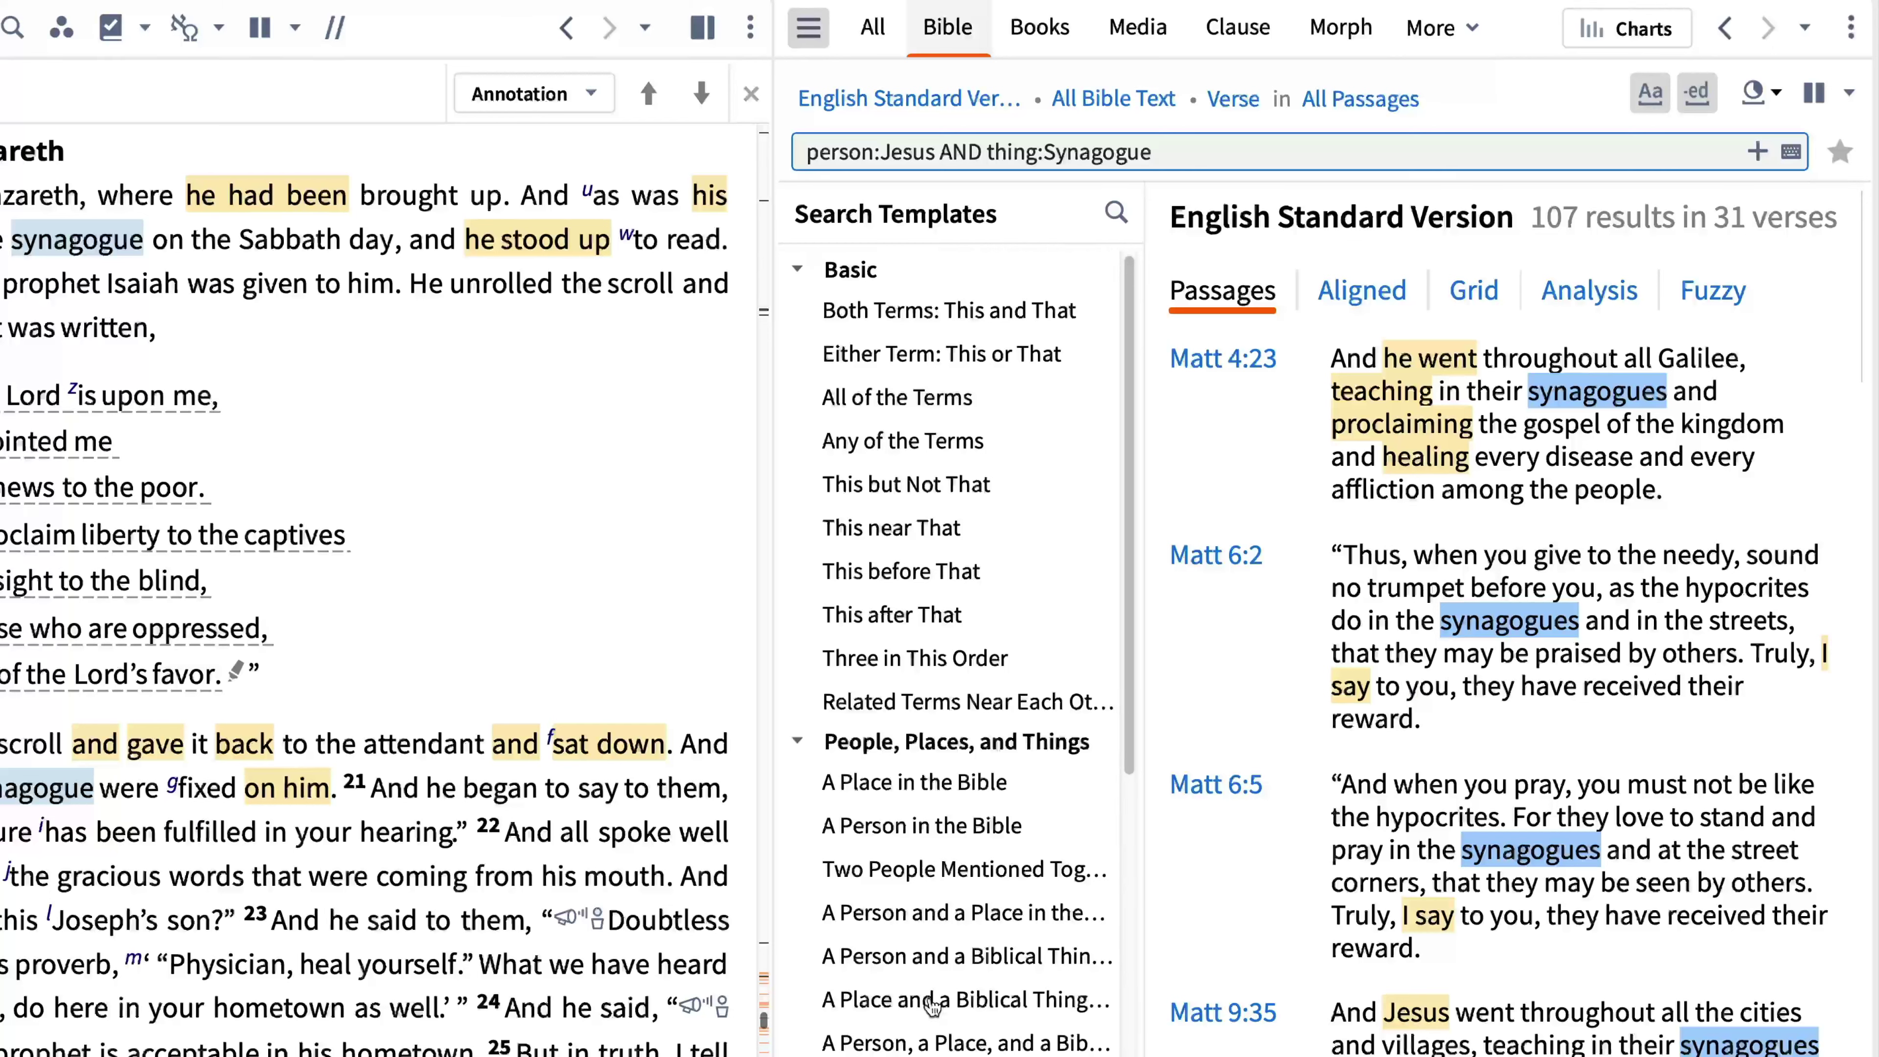
scroll(930, 1009, "down", 3)
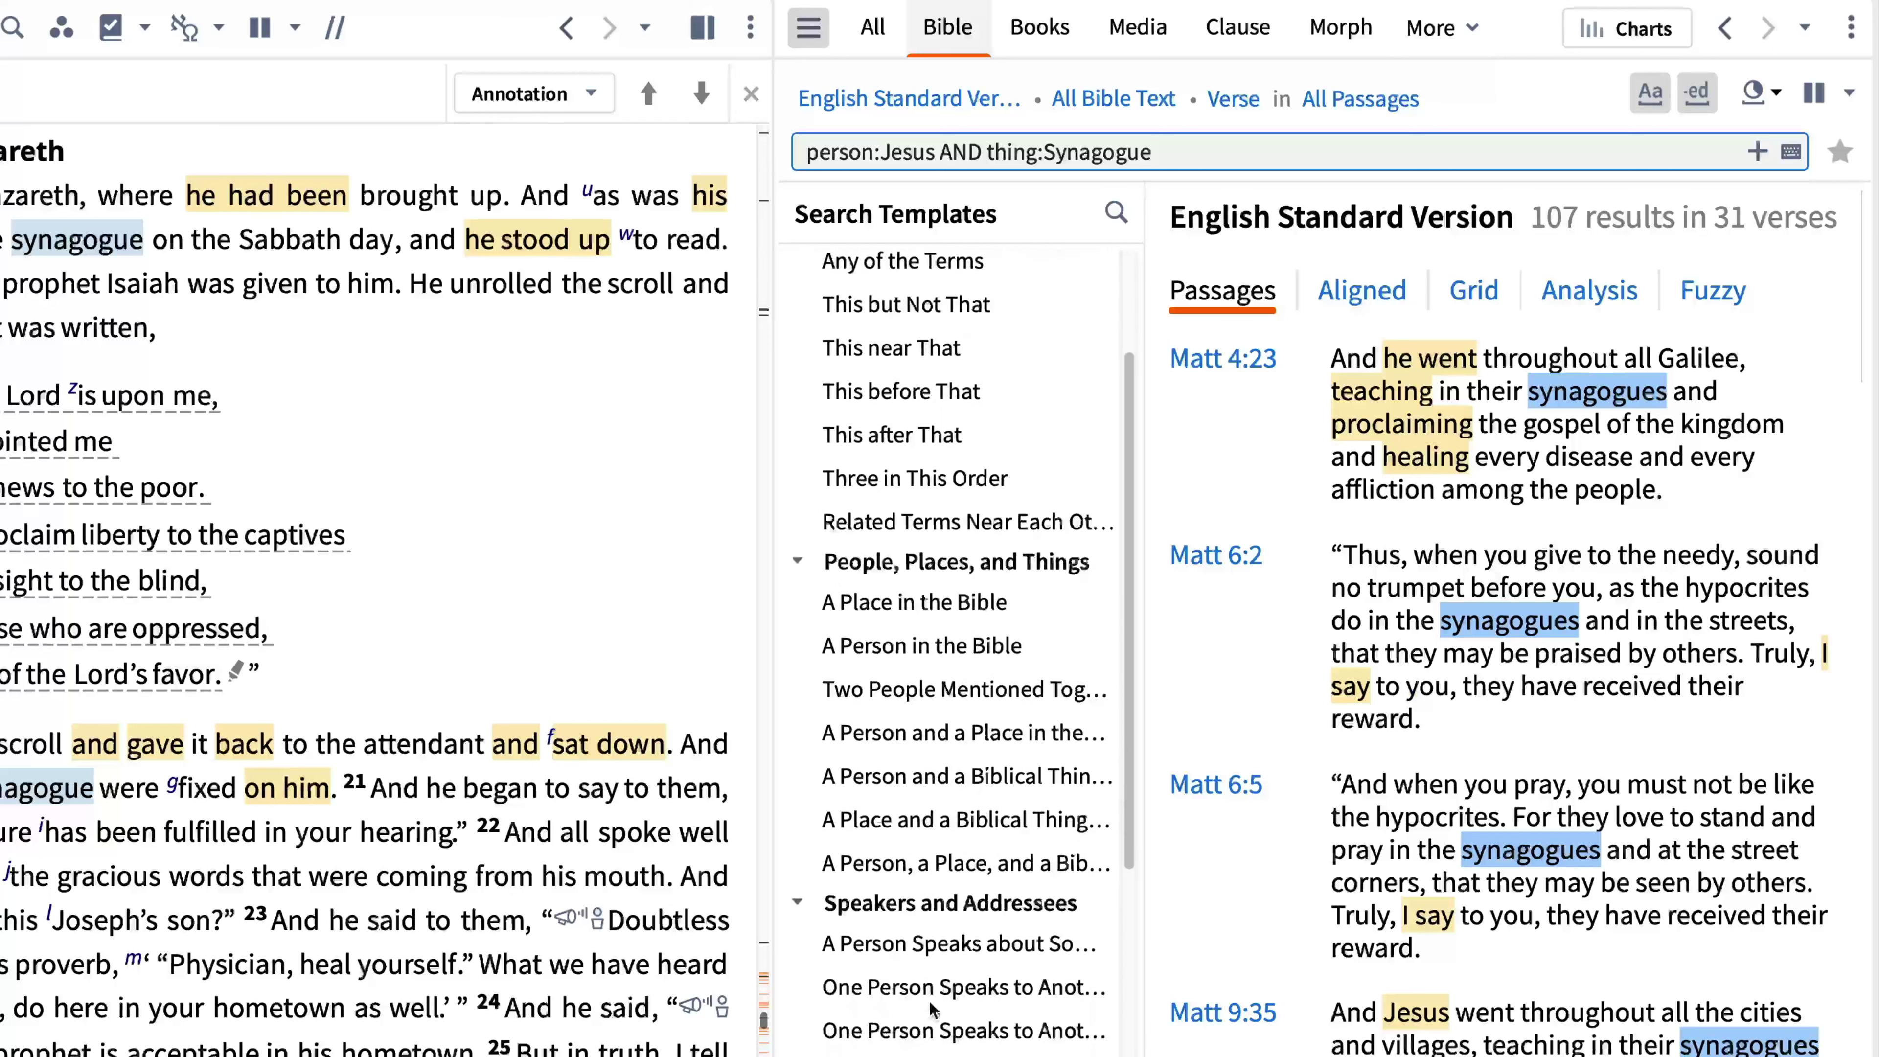
left_click(925, 947)
Search for Jesus speaking about 'fulfilled', returning 18 results in 17 verses.
left_click(714, 537)
type("Jesus")
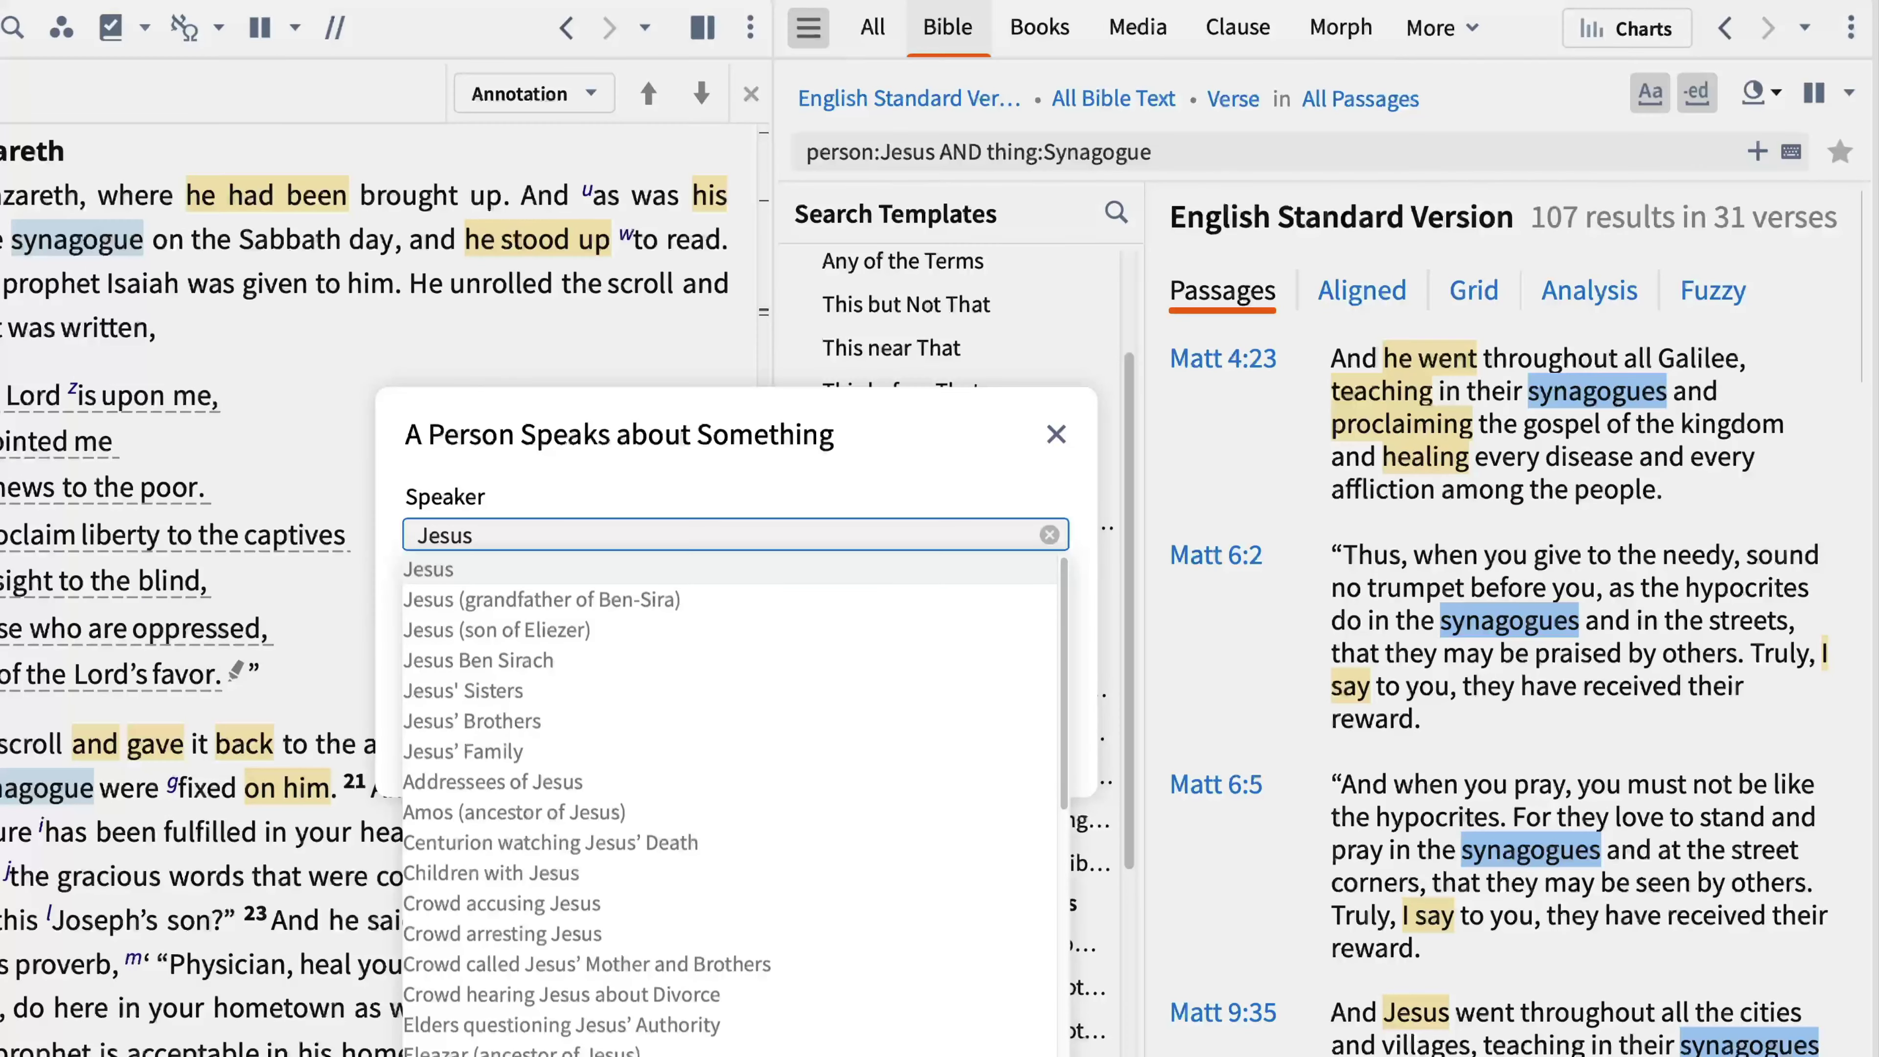
key("Return")
key("Tab")
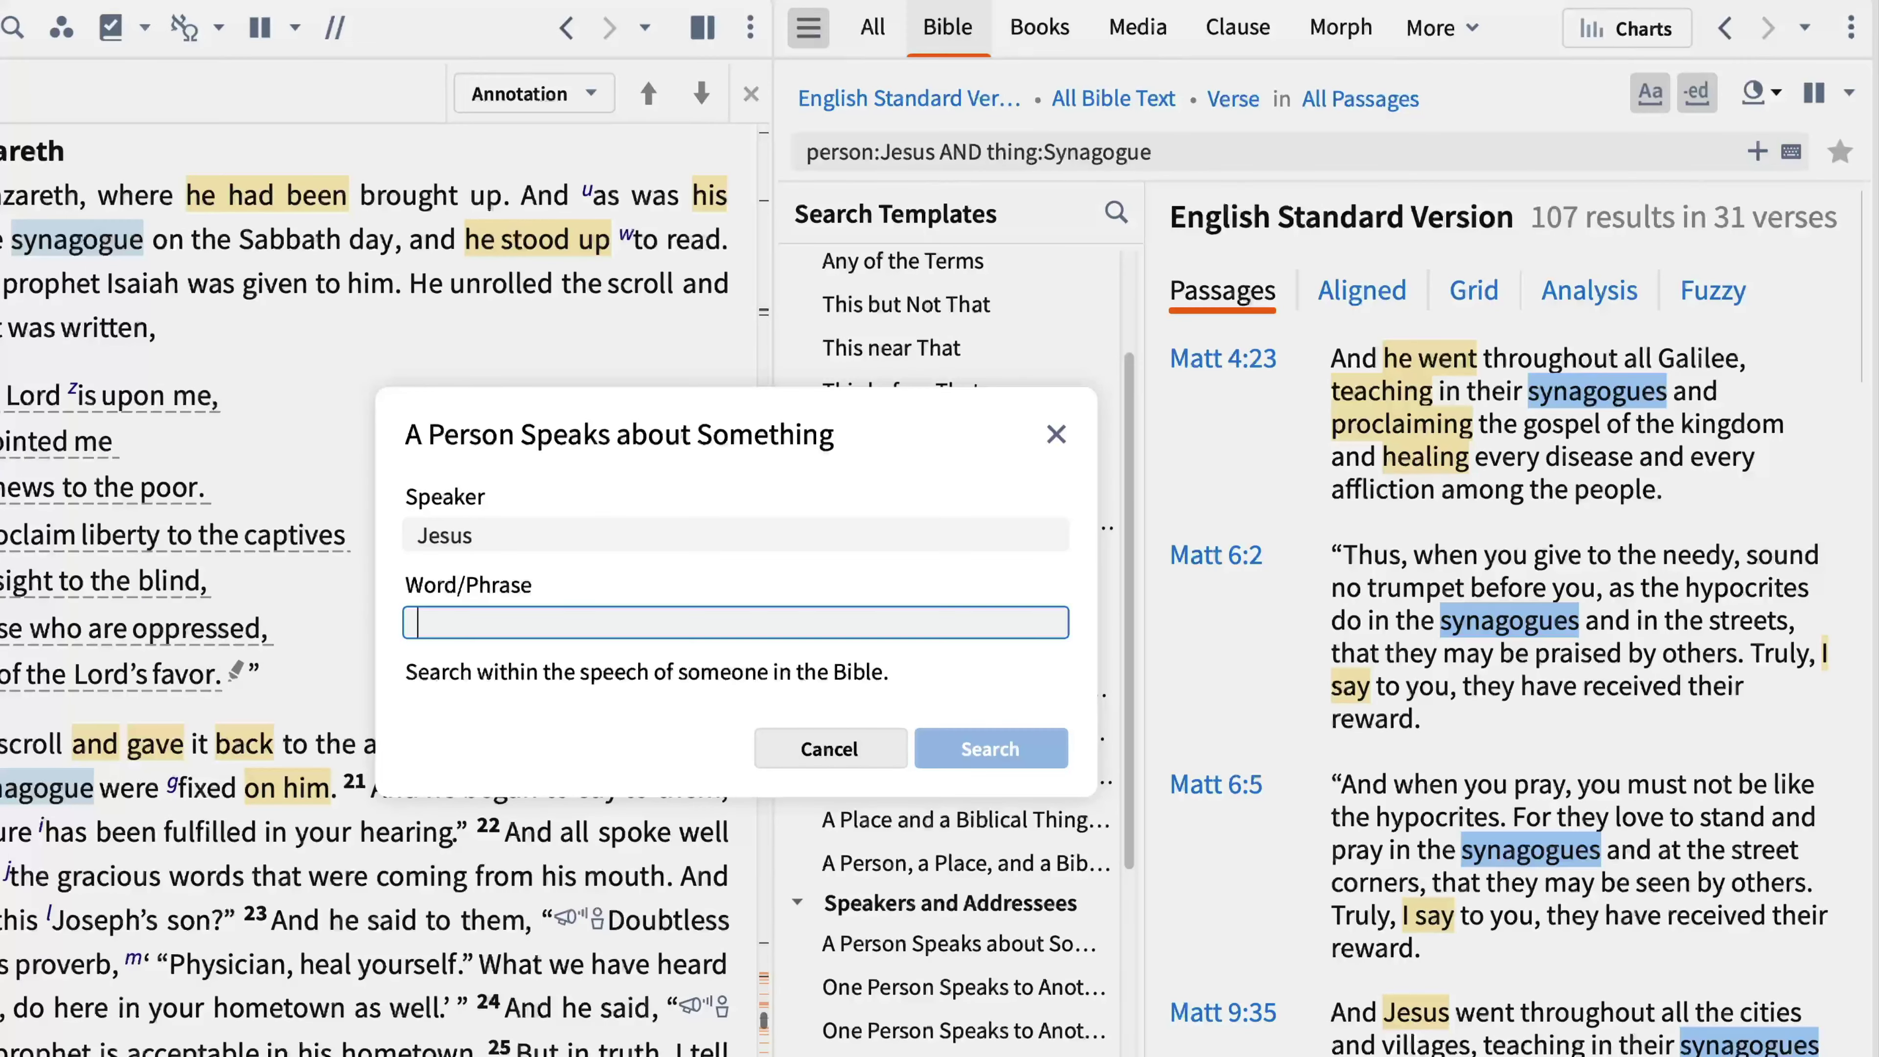
type("fulfilled")
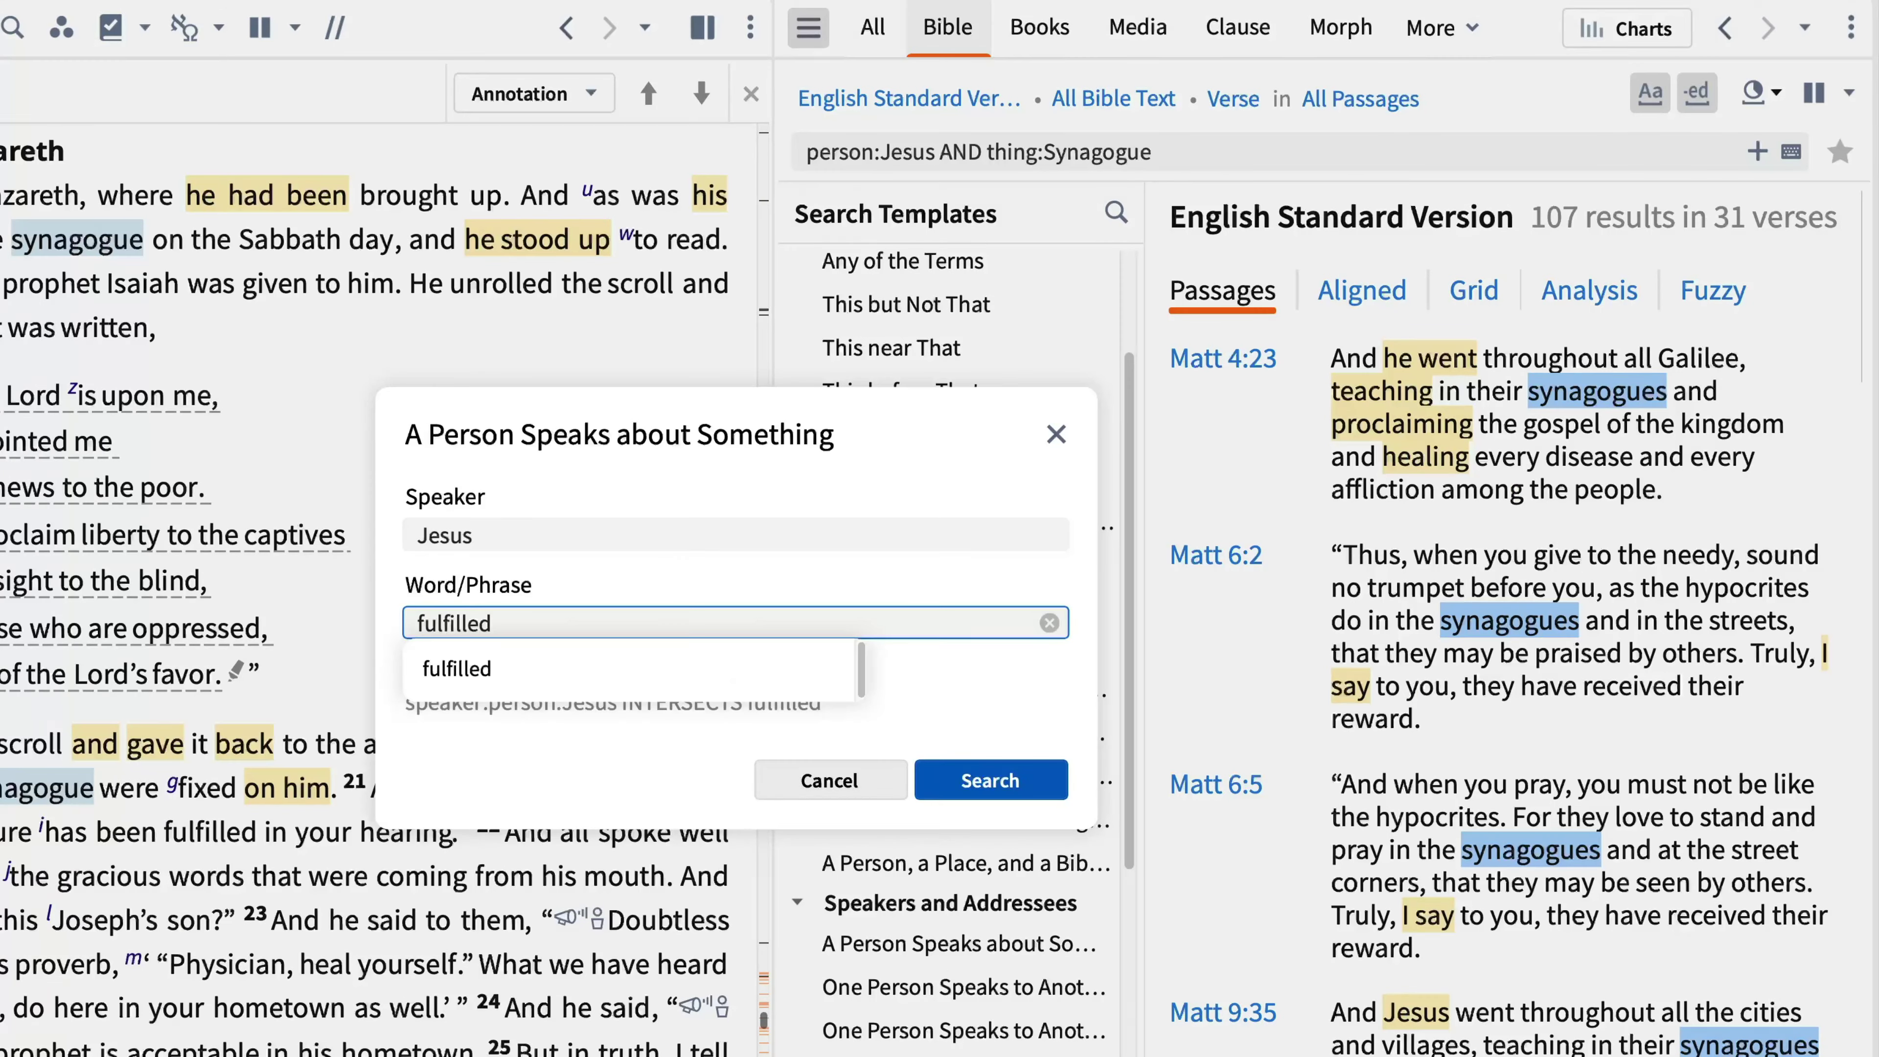
key("Escape")
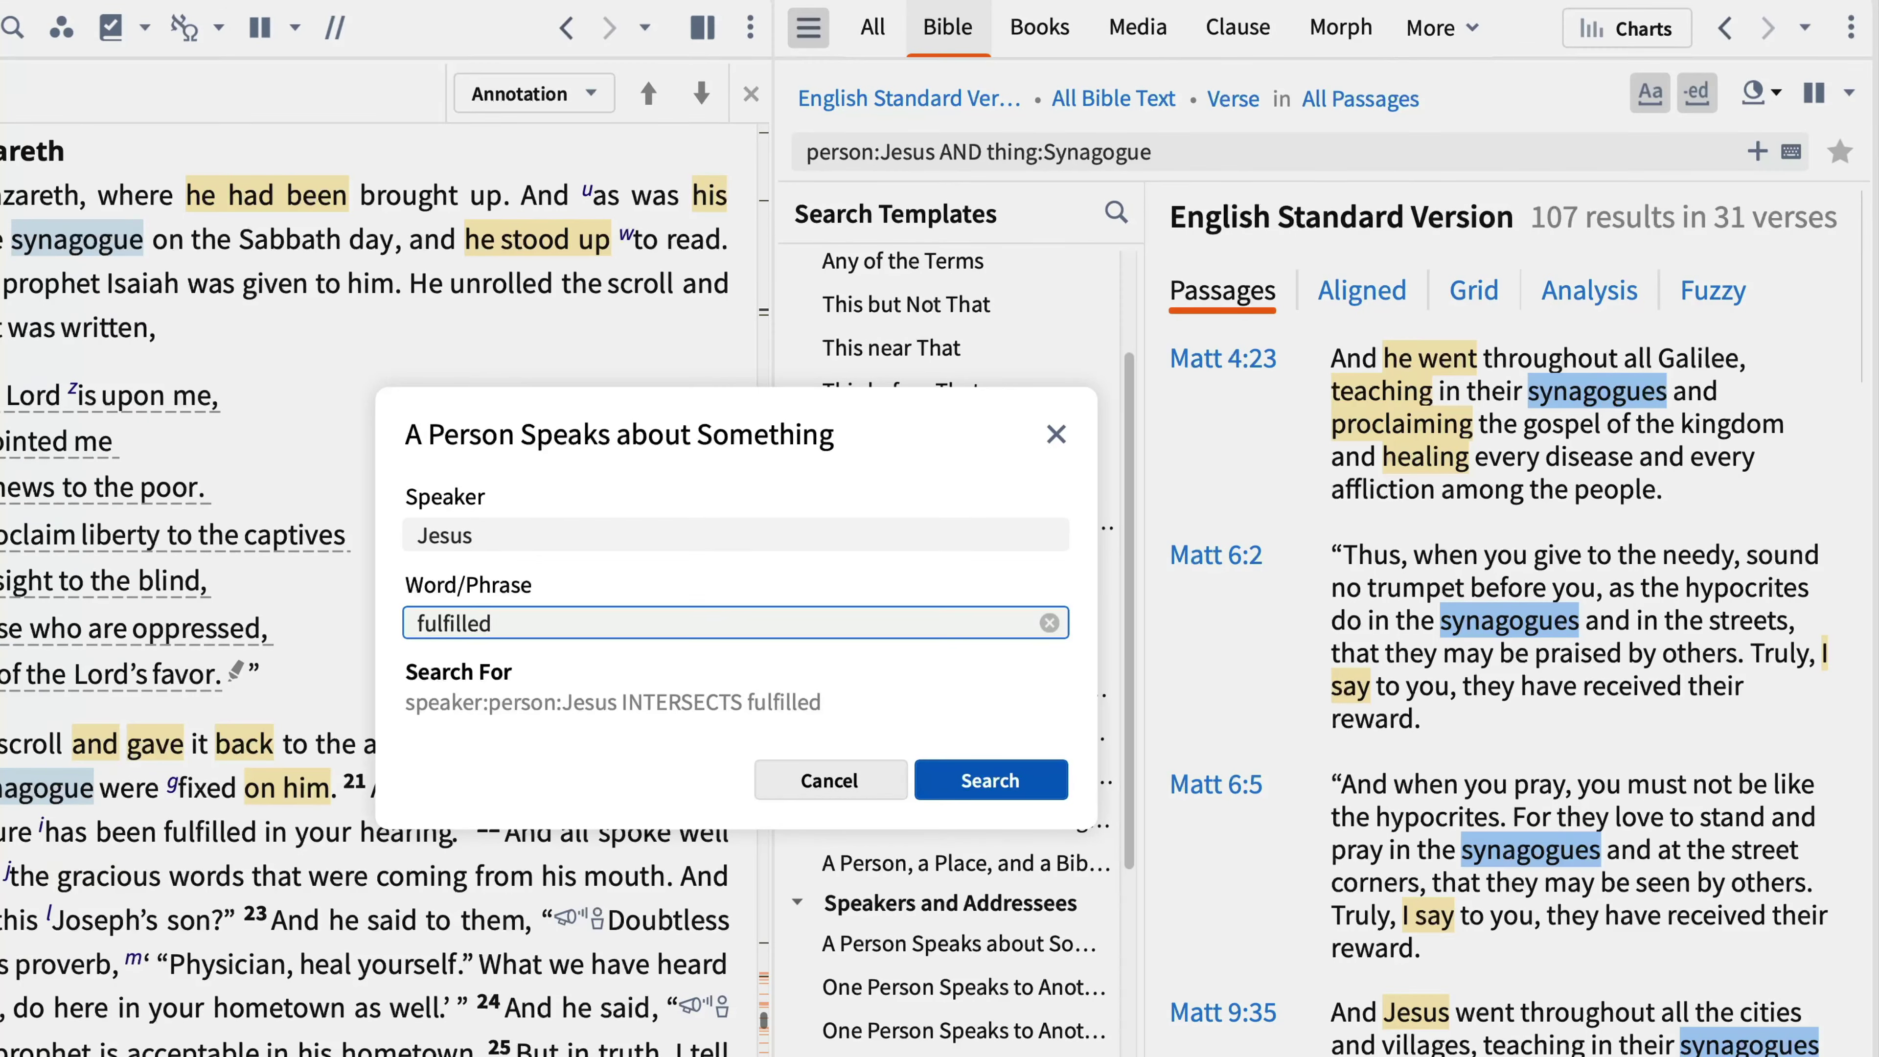
left_click(991, 779)
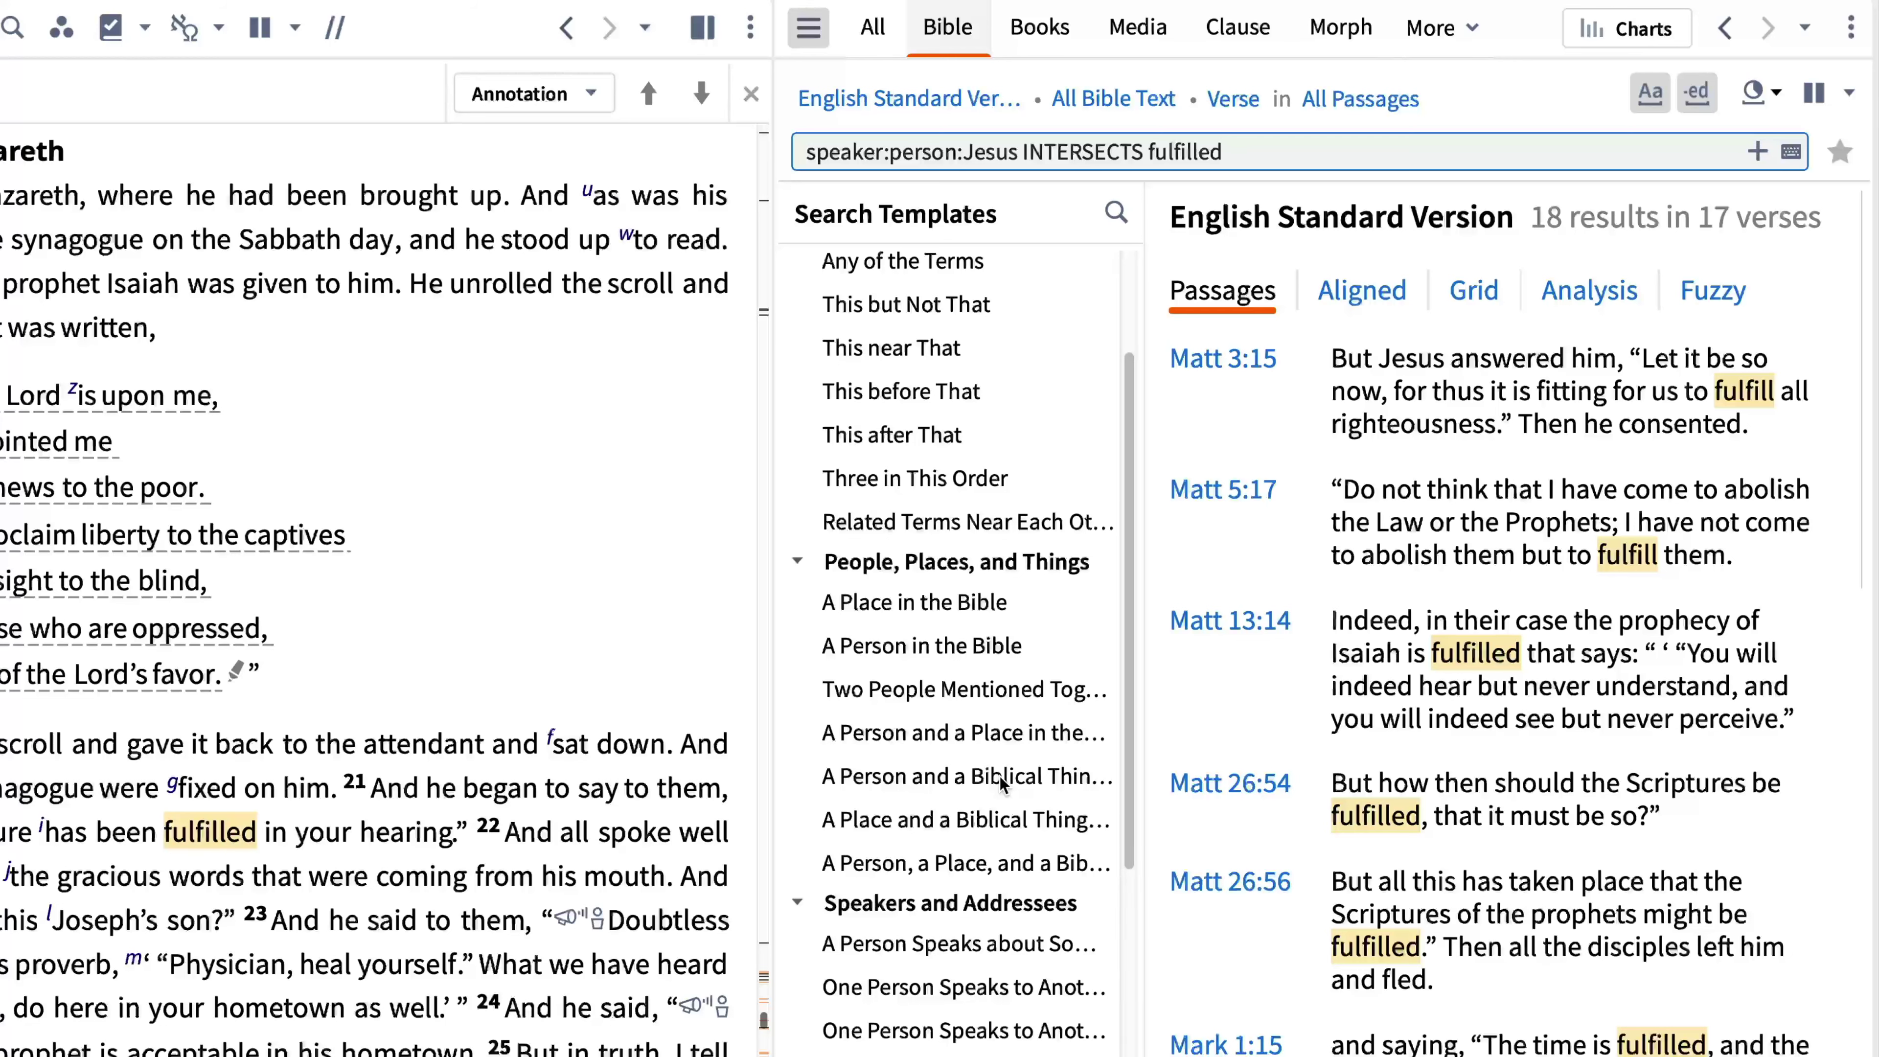
Use the Greek Word Translated as template to find πληρόω rendered 'fulfilled' (41 results).
scroll(998, 776, "down", 5)
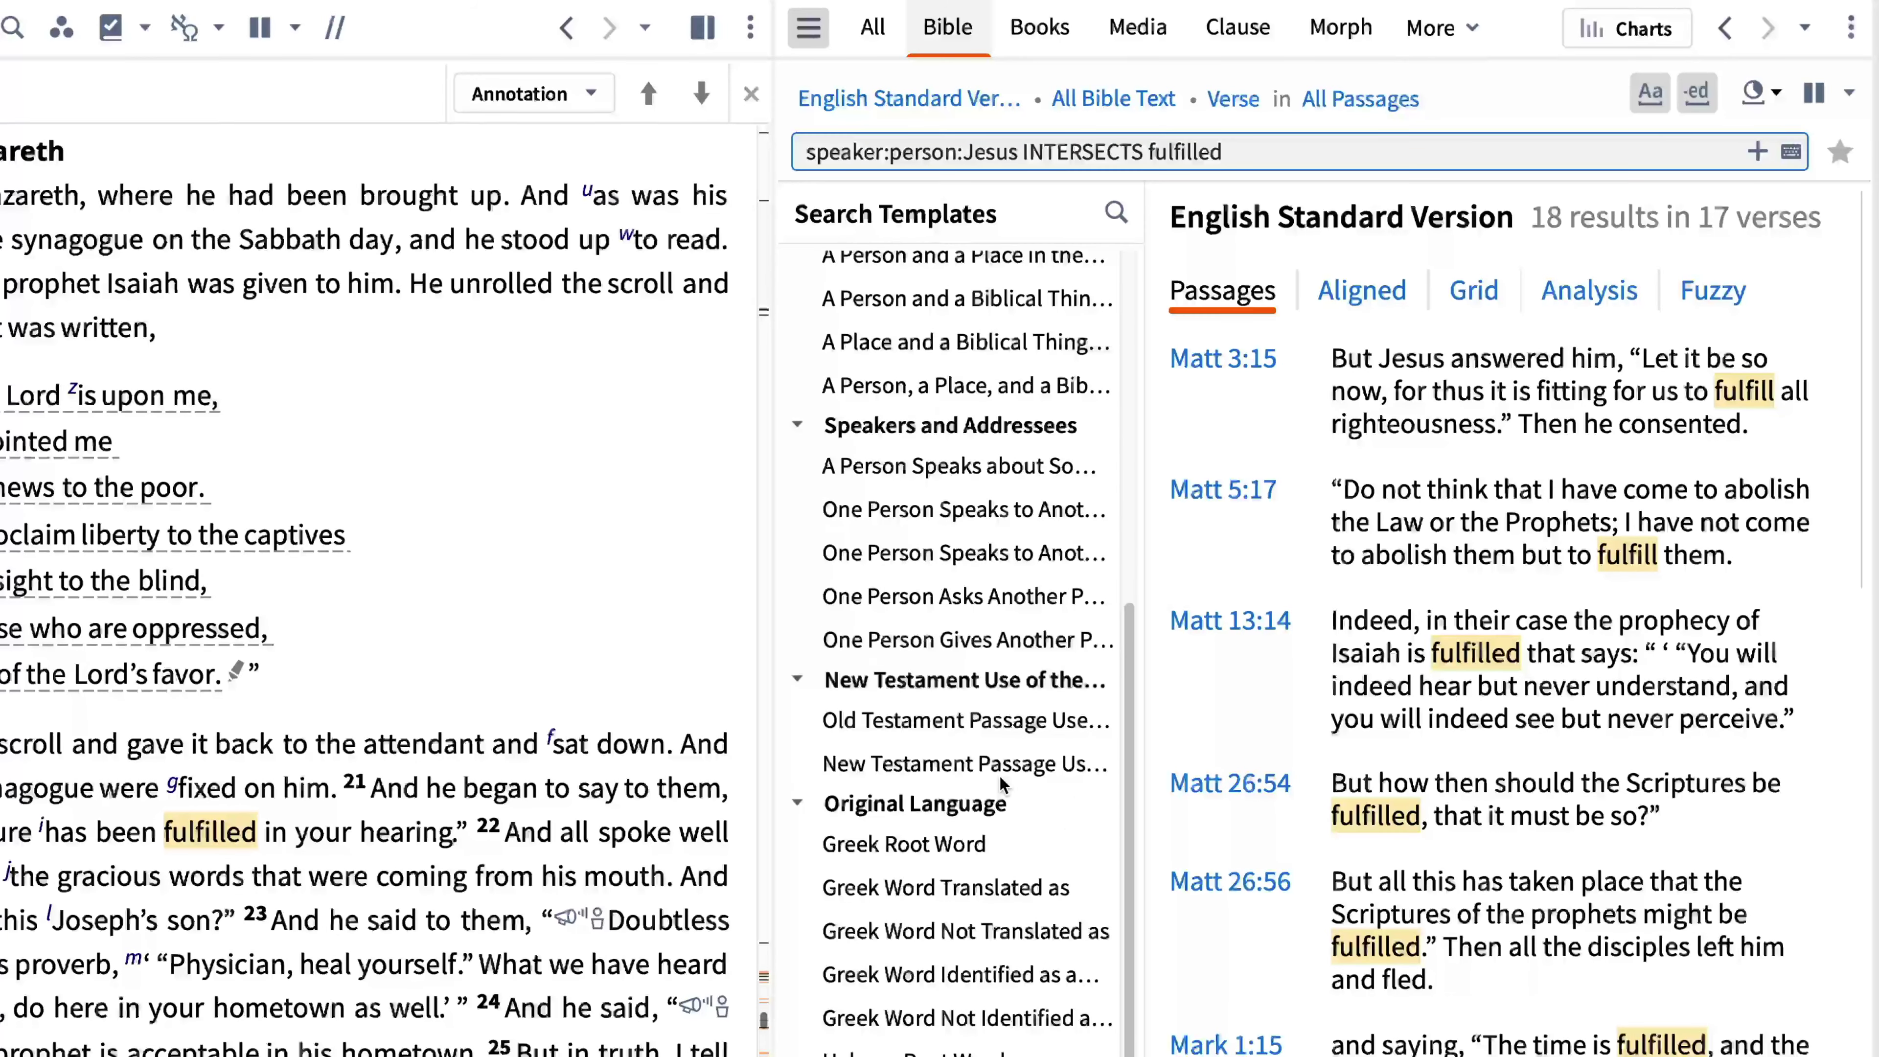
left_click(993, 887)
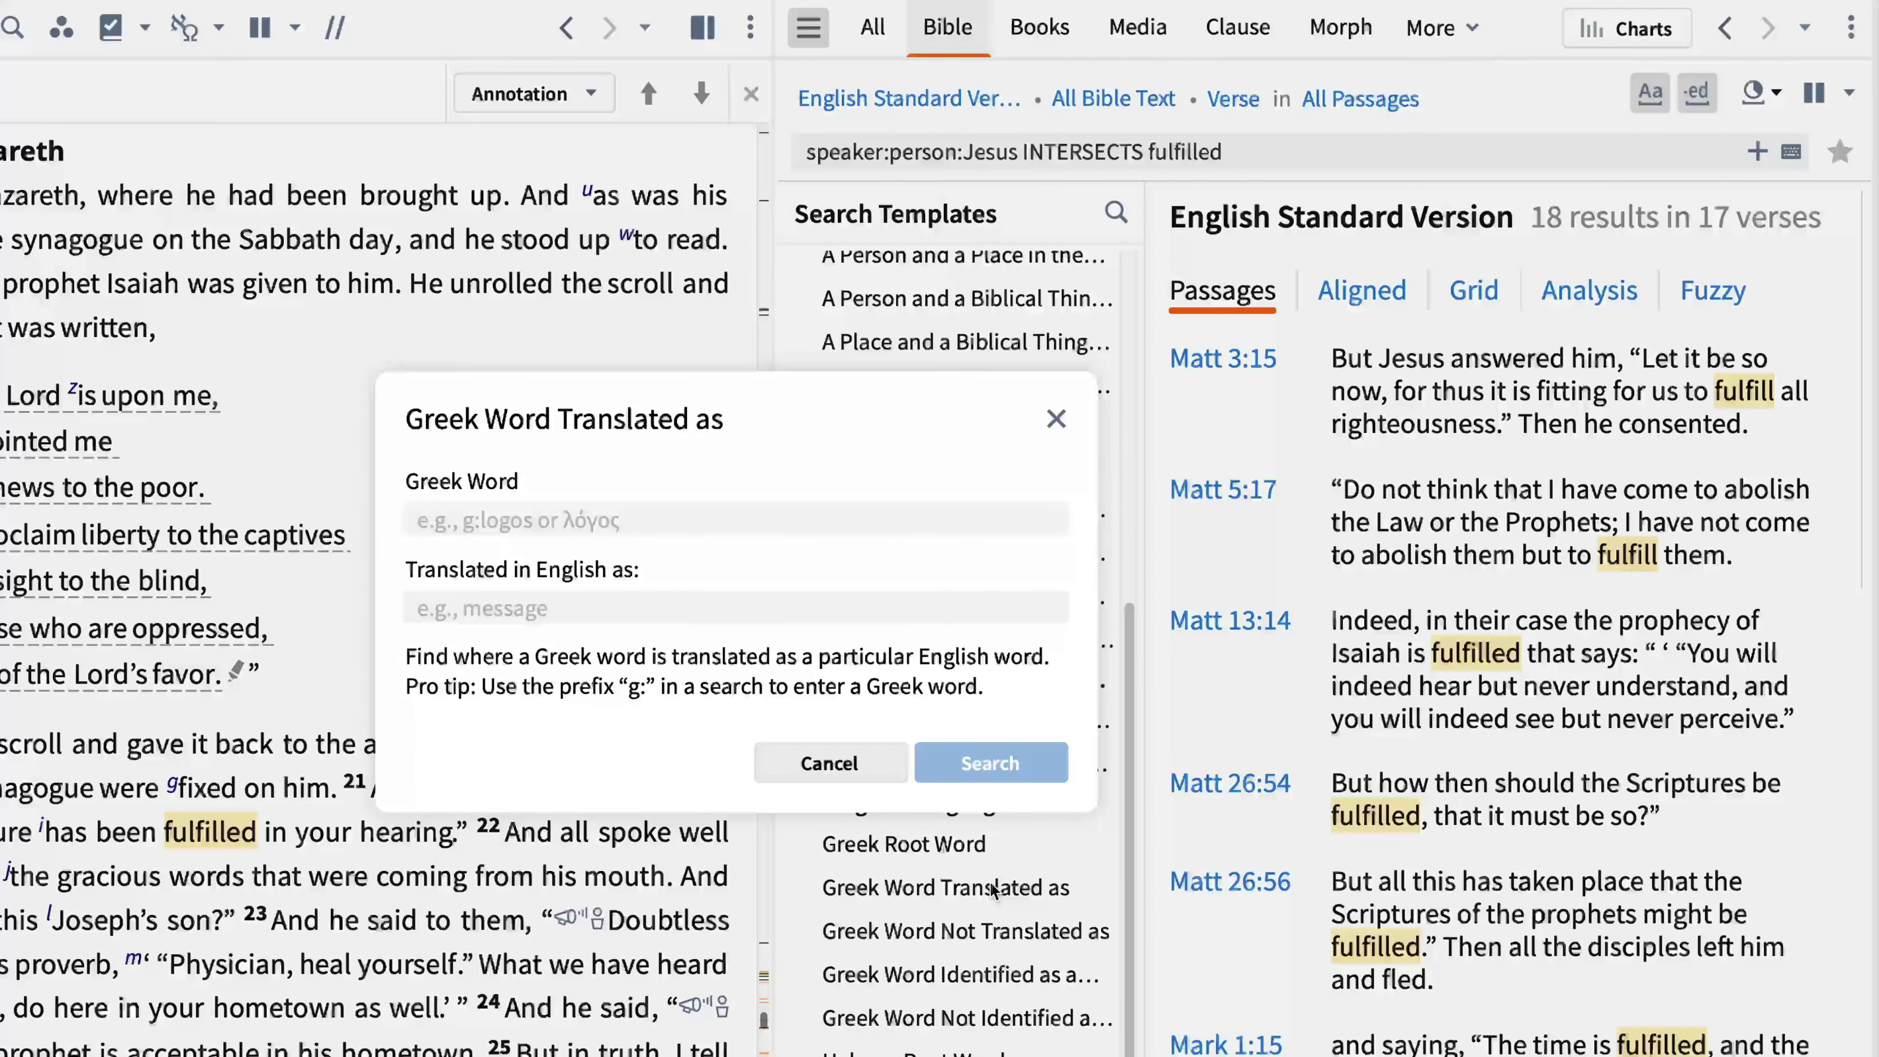
left_click(663, 523)
type("g:")
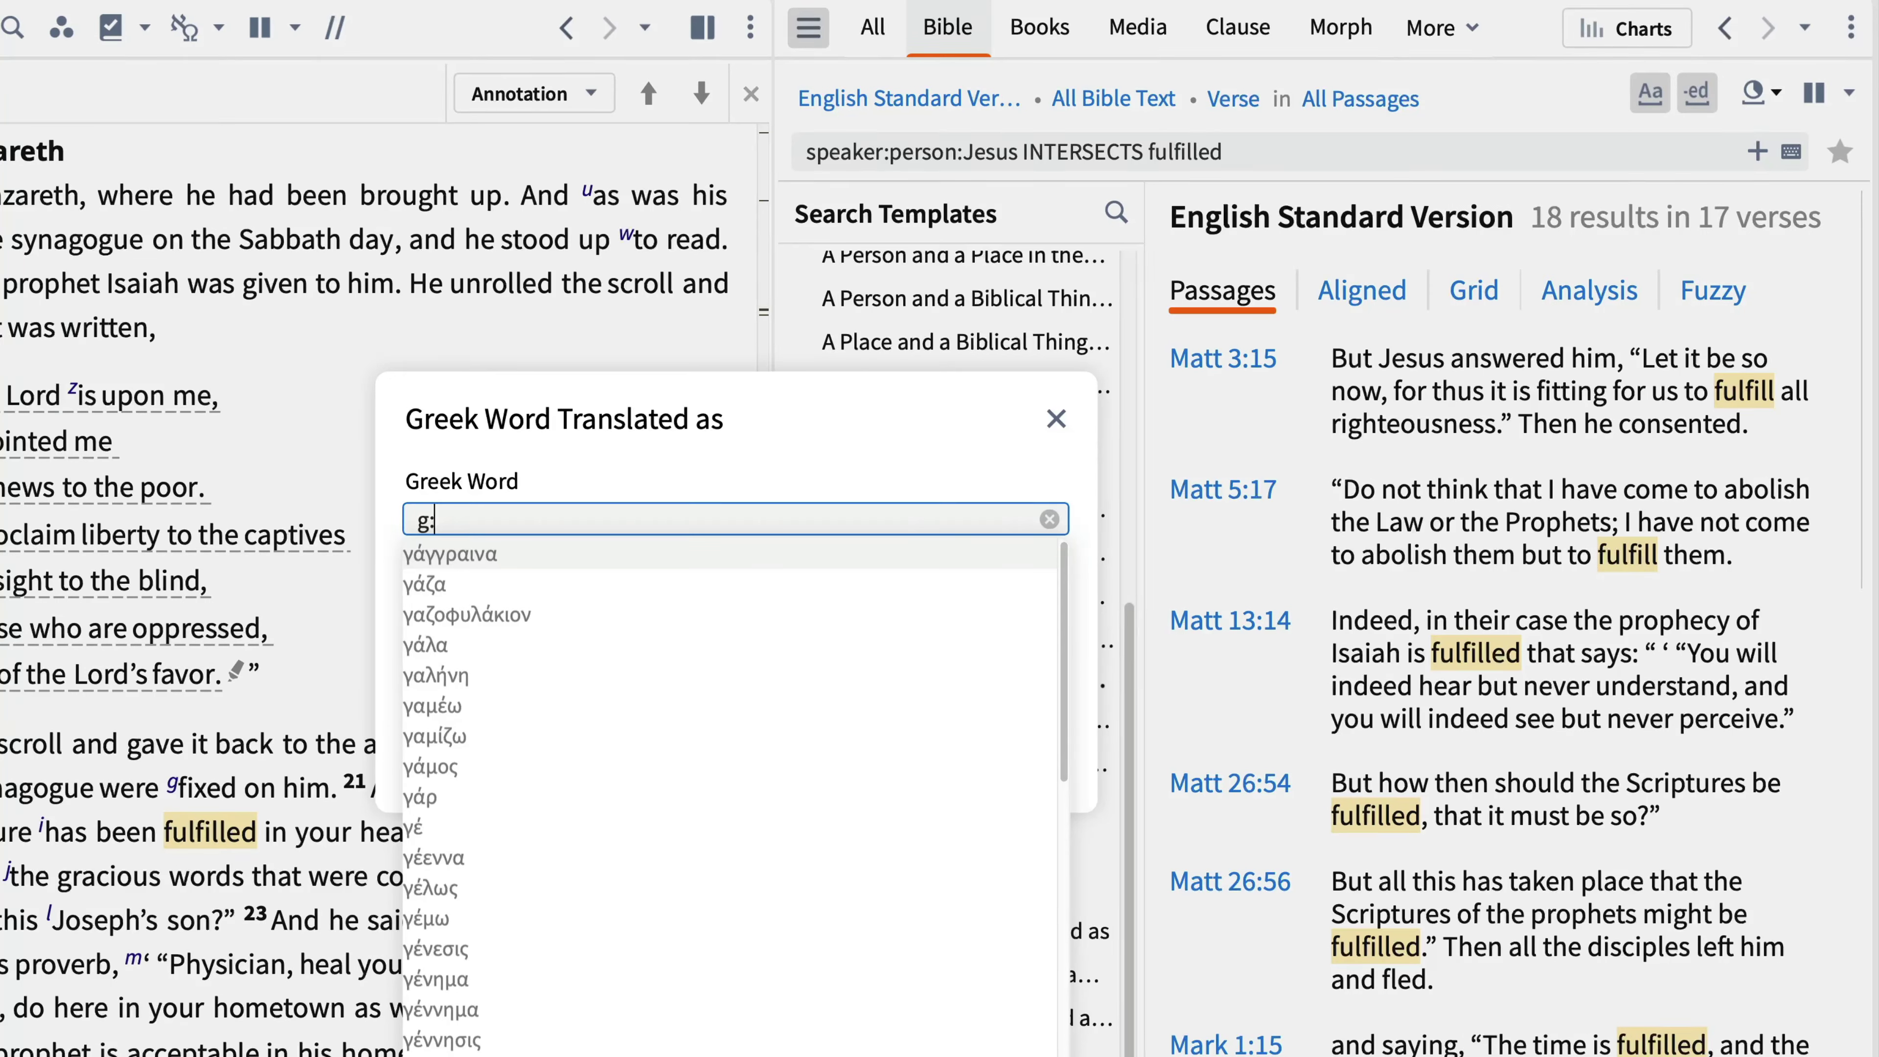
type("pl")
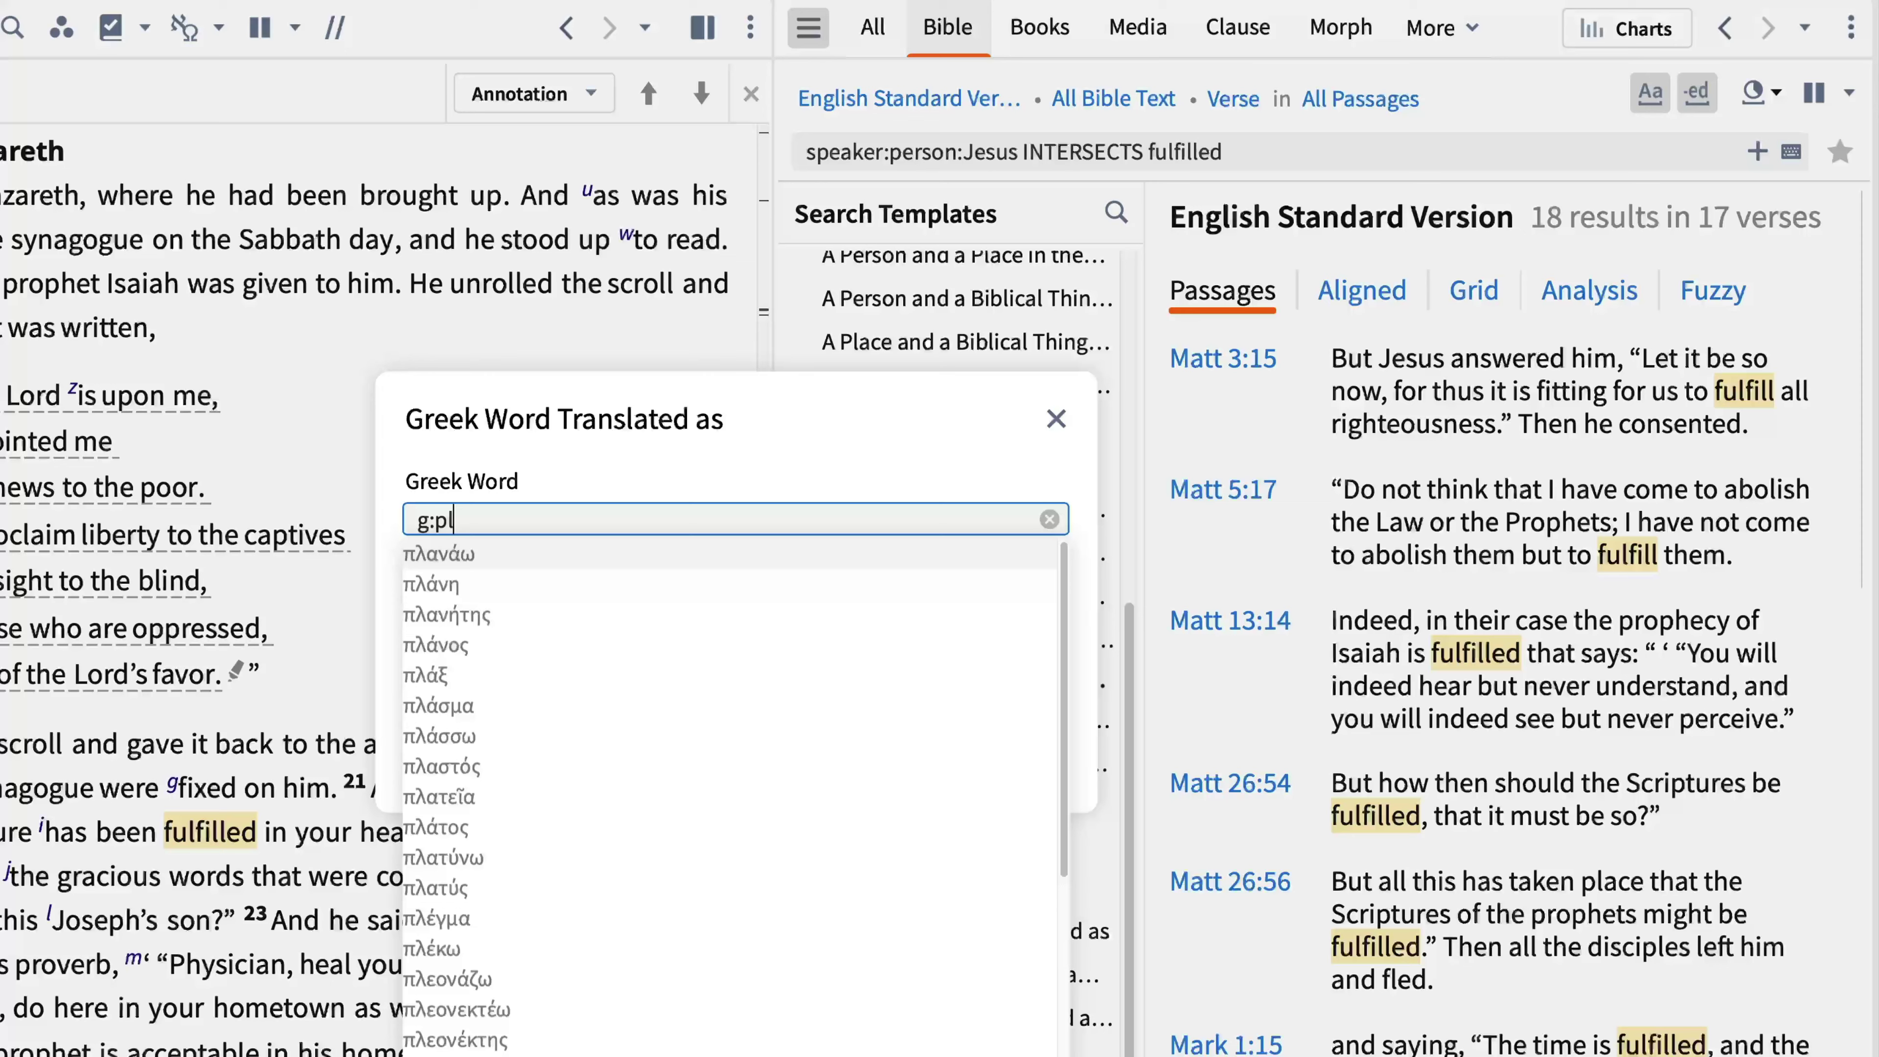
type("er")
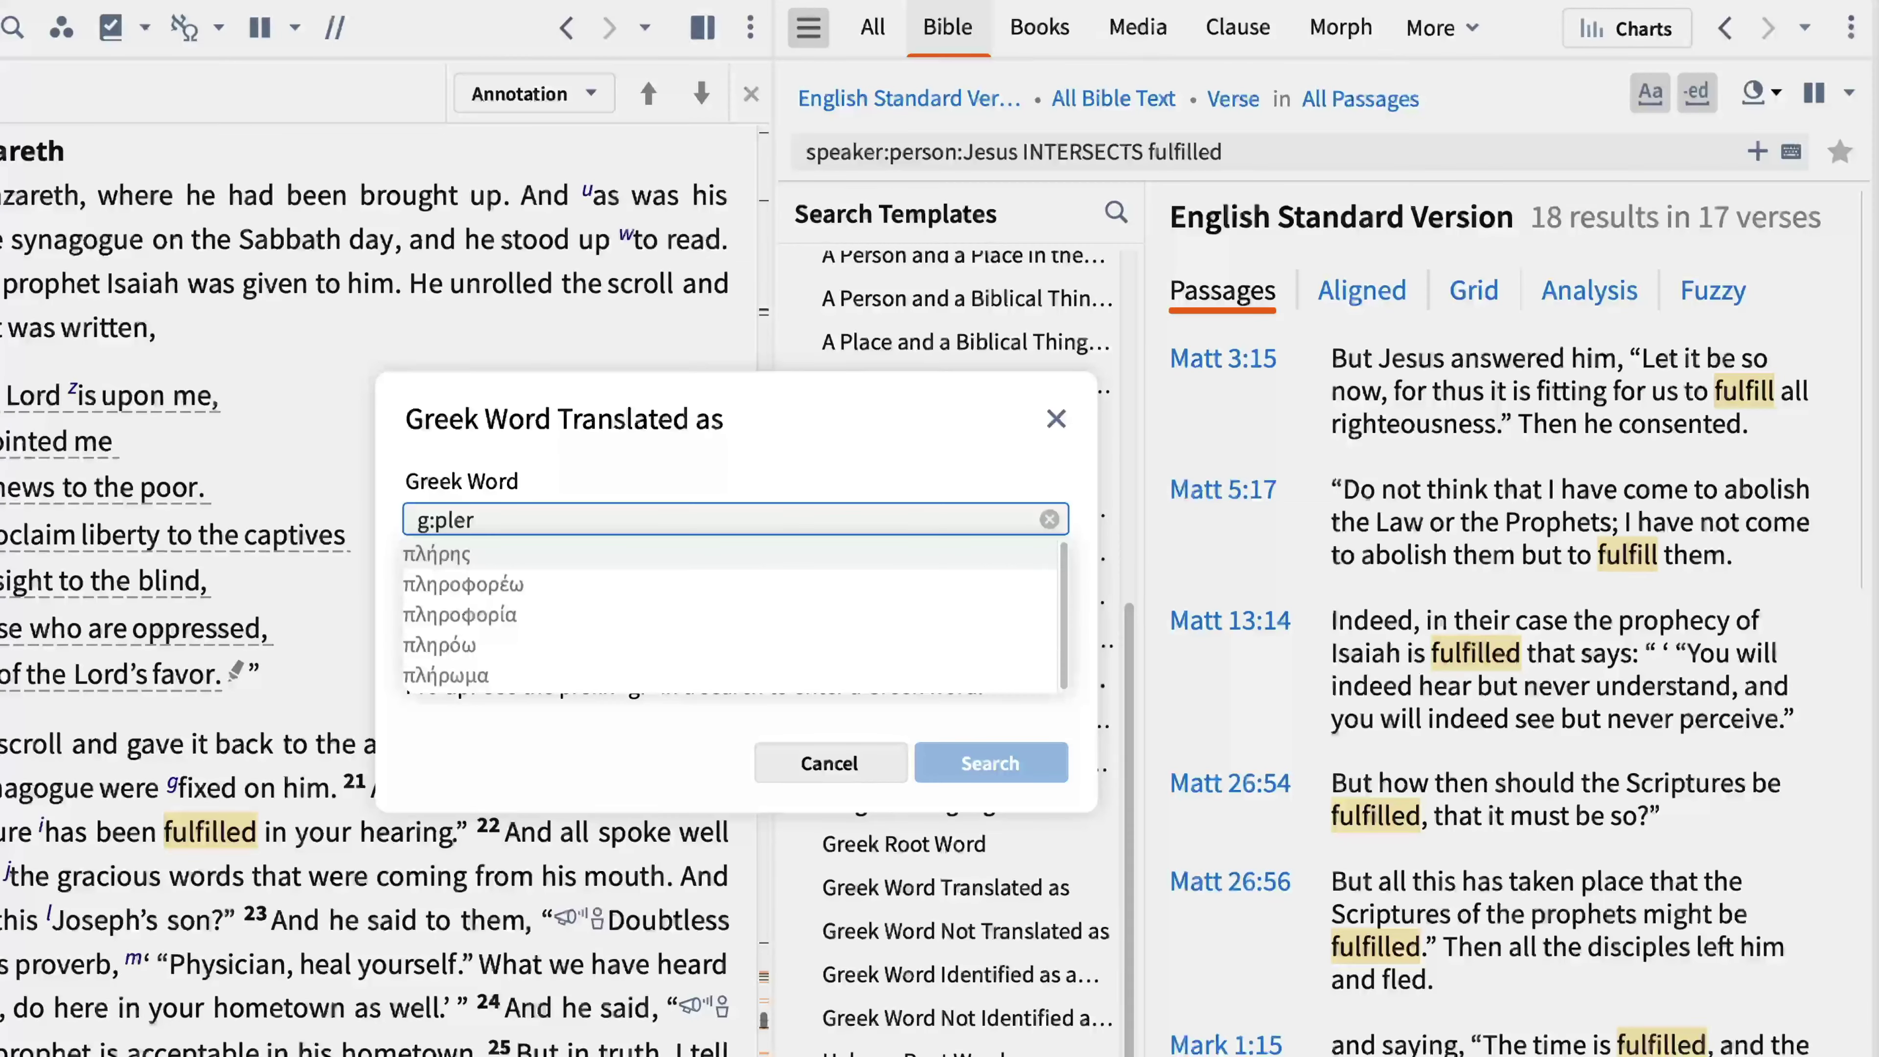
type("oo")
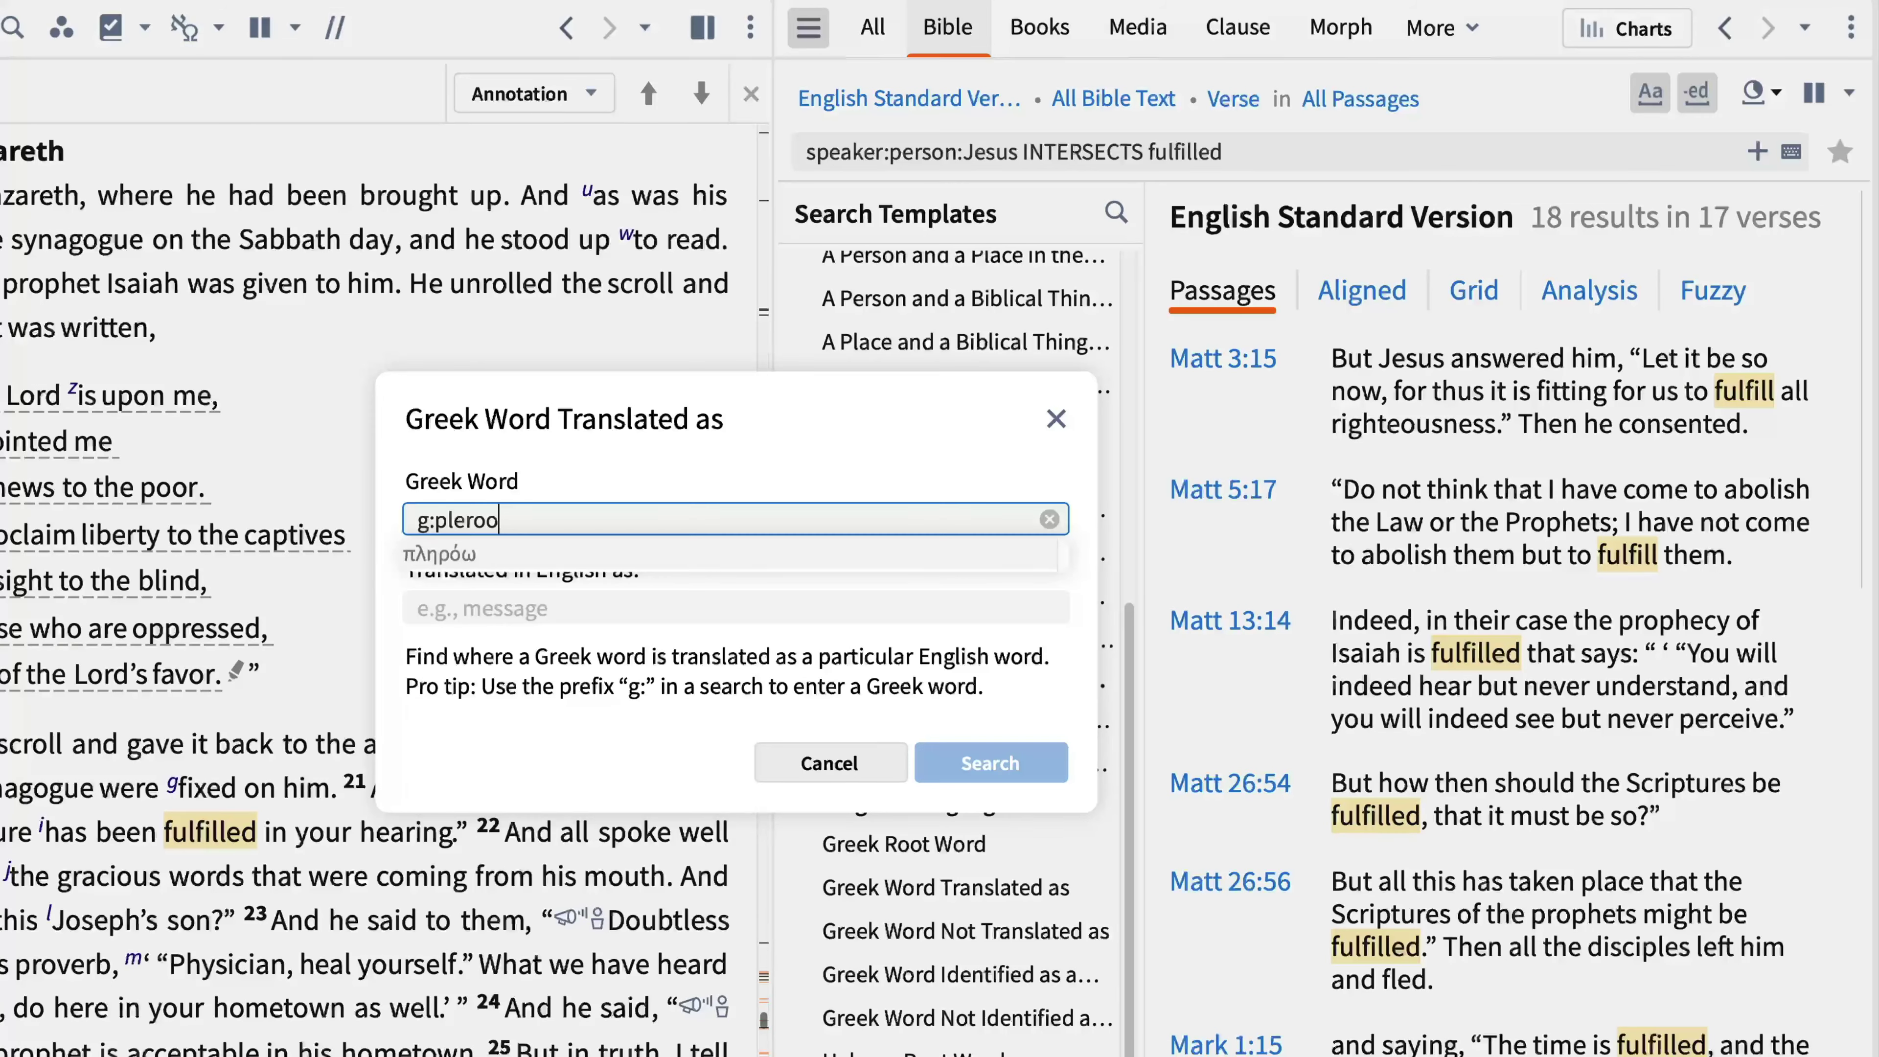
key("Tab")
type("ful")
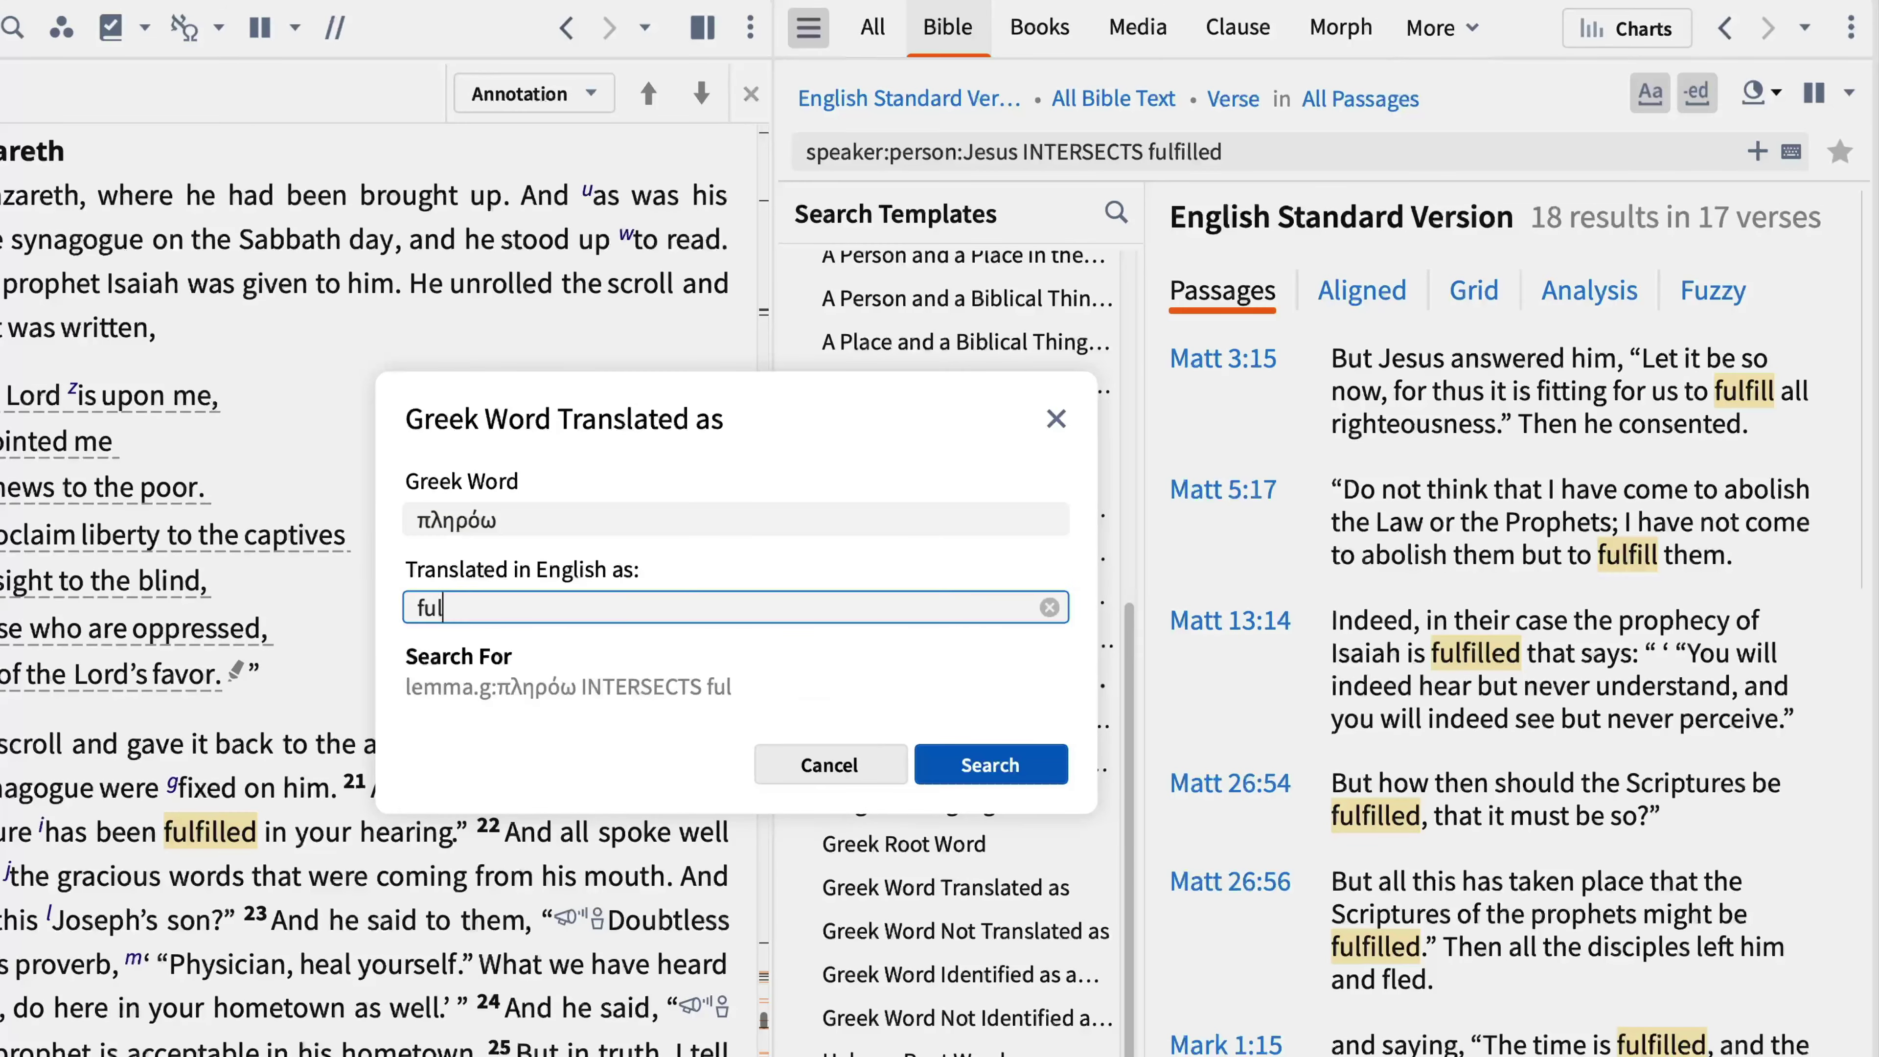
type("filled")
key("Return")
left_click(984, 762)
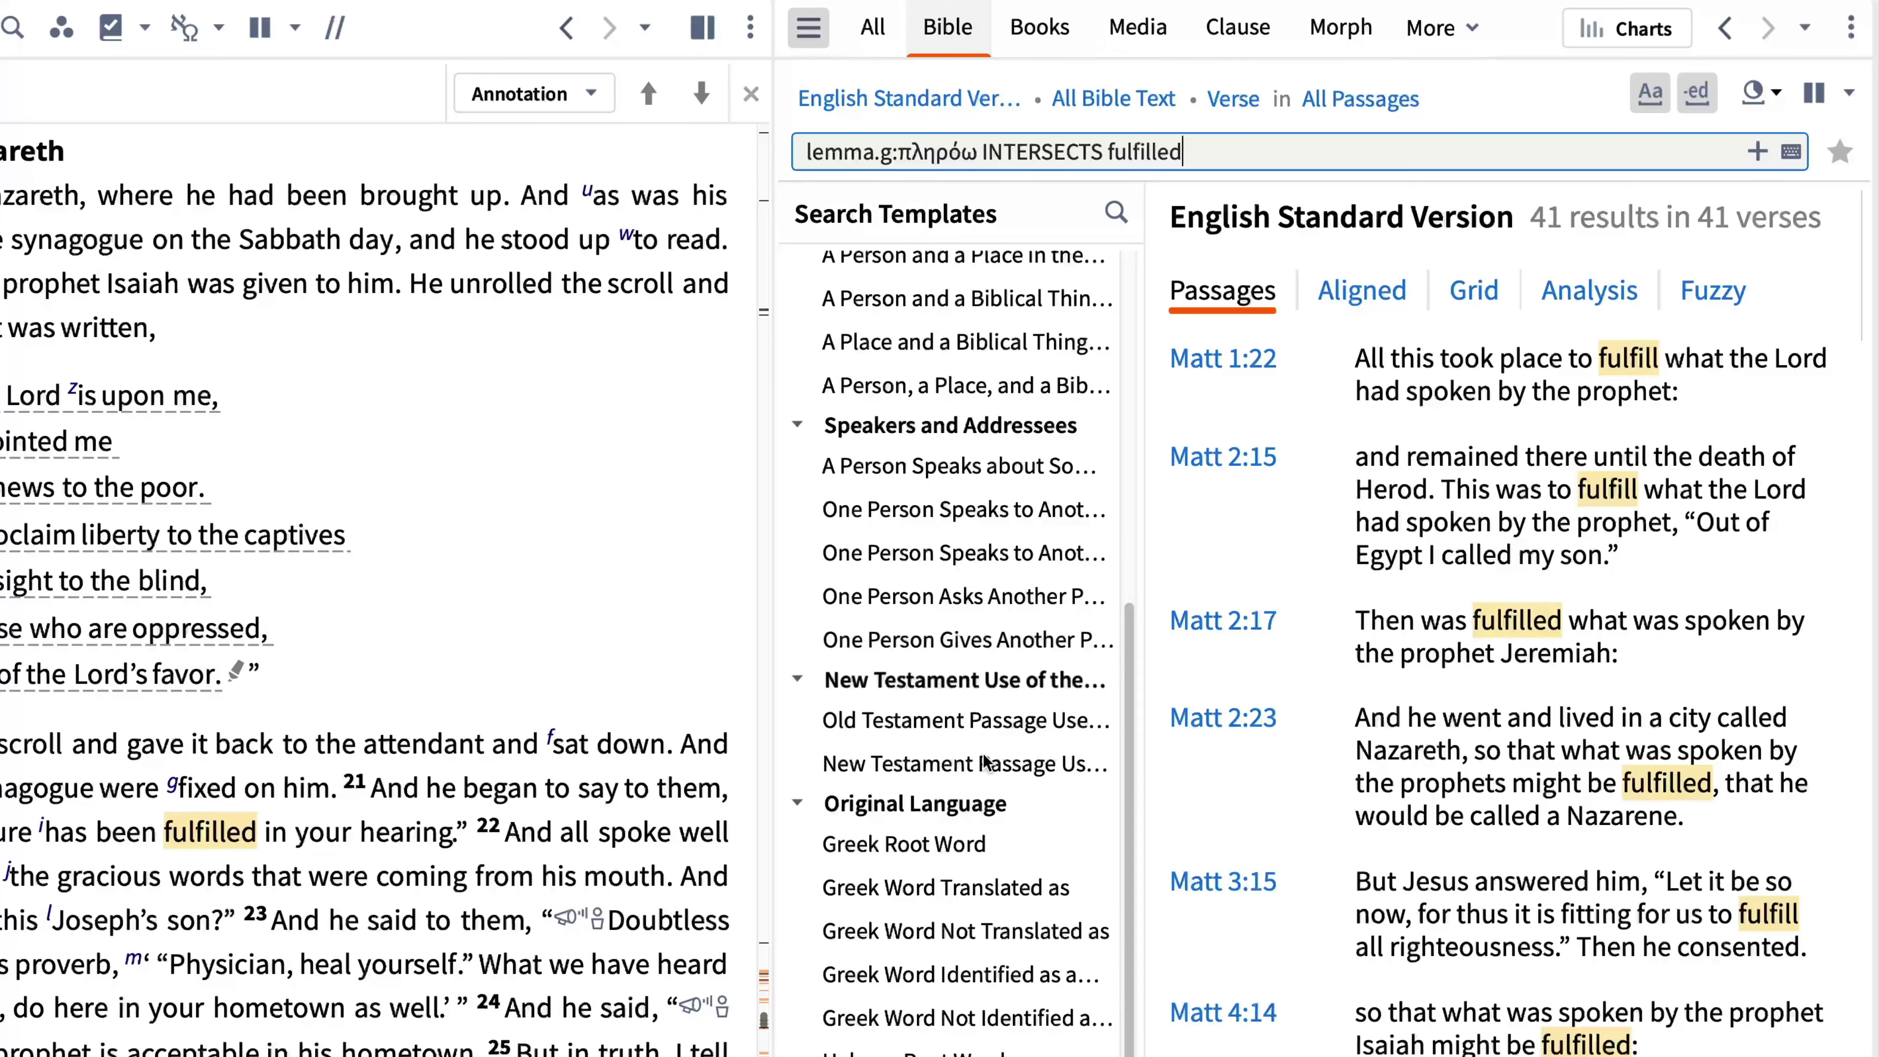
Widen the search to Top Bibles and compare ESV, NASB95, CSB, NIV, KJV 1900 in Grid view.
left_click(844, 104)
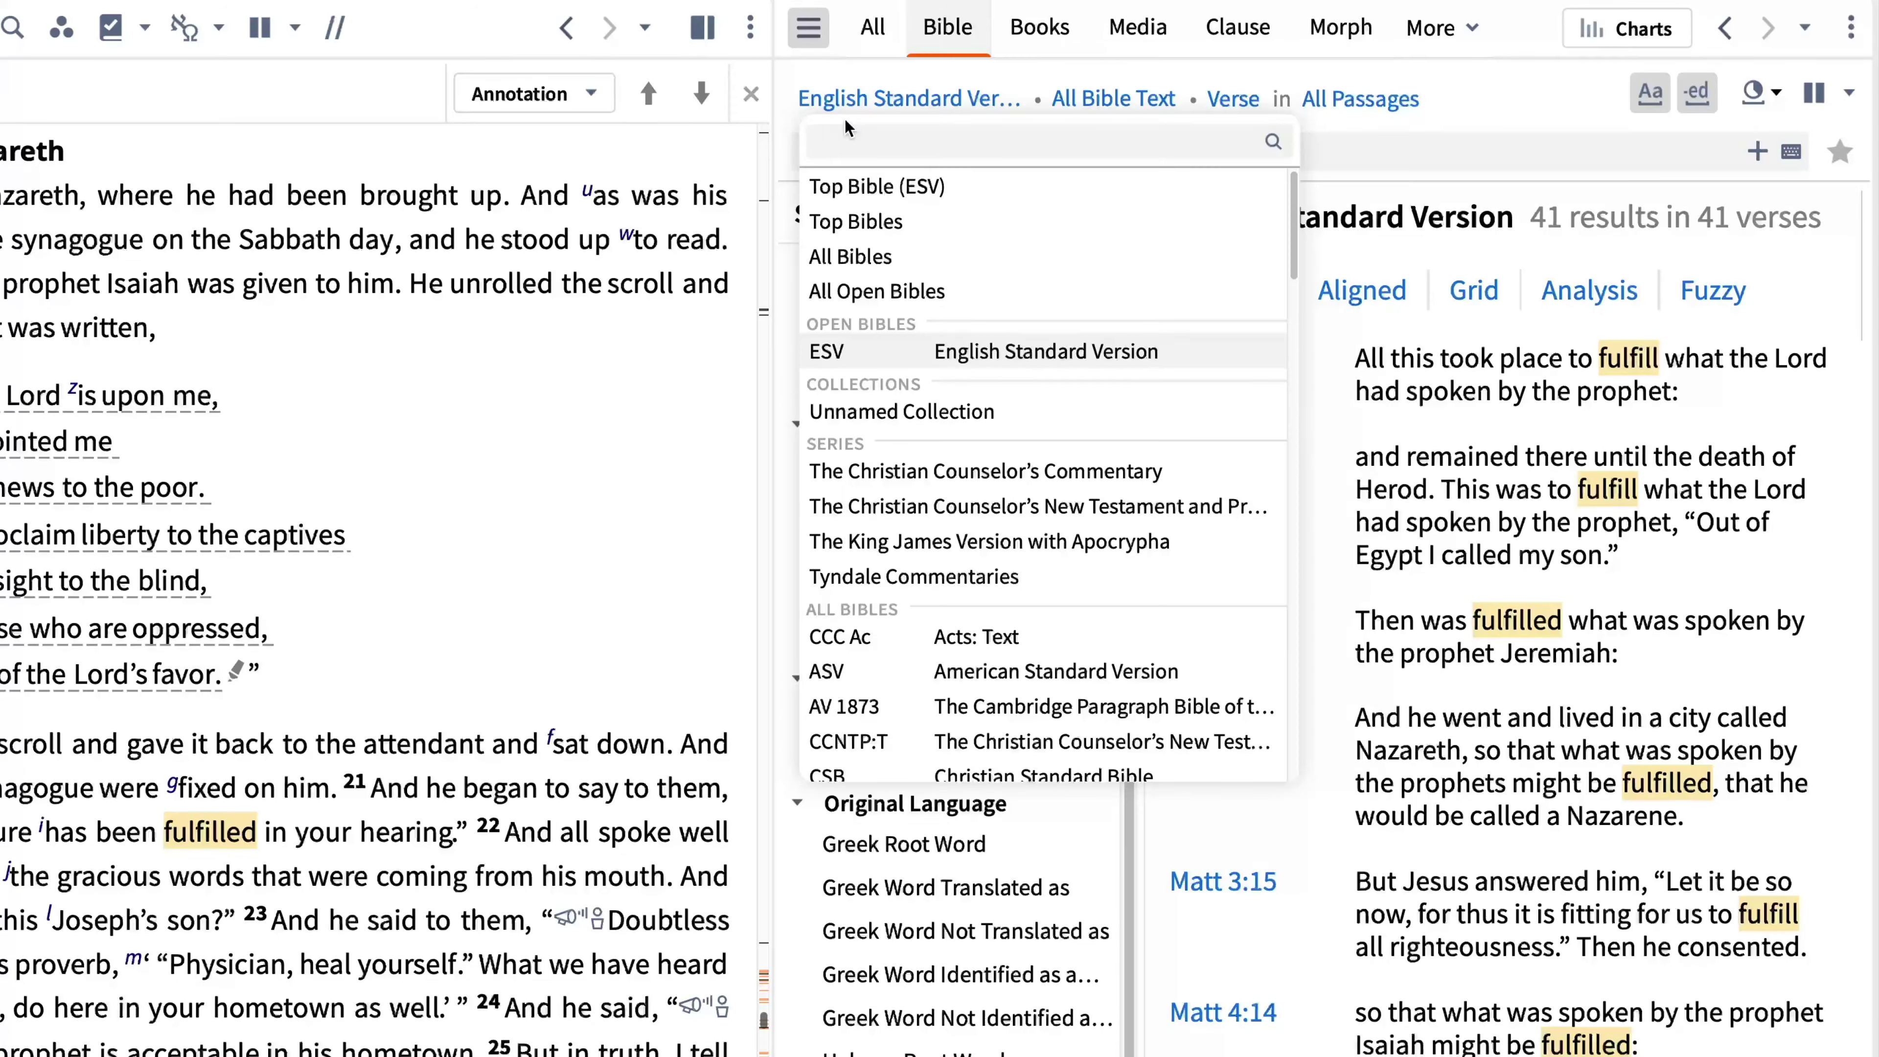
left_click(859, 222)
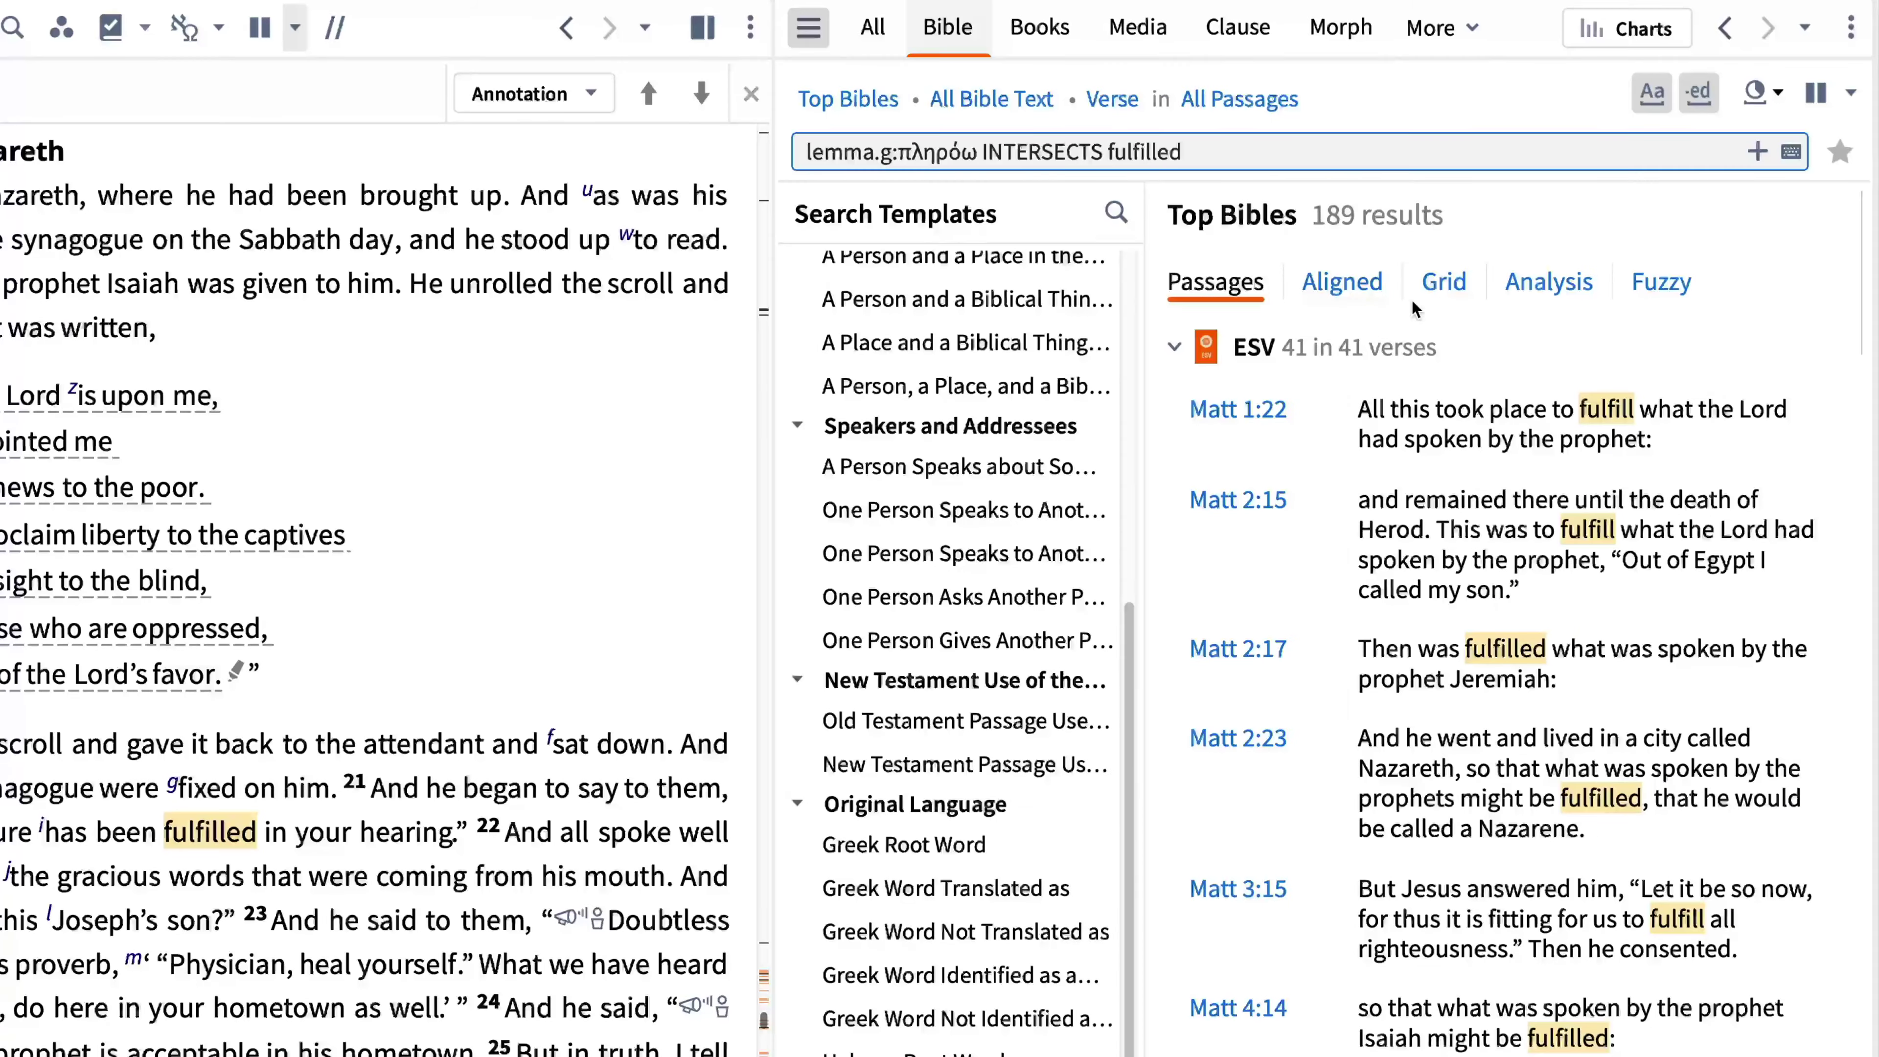
left_click(1443, 282)
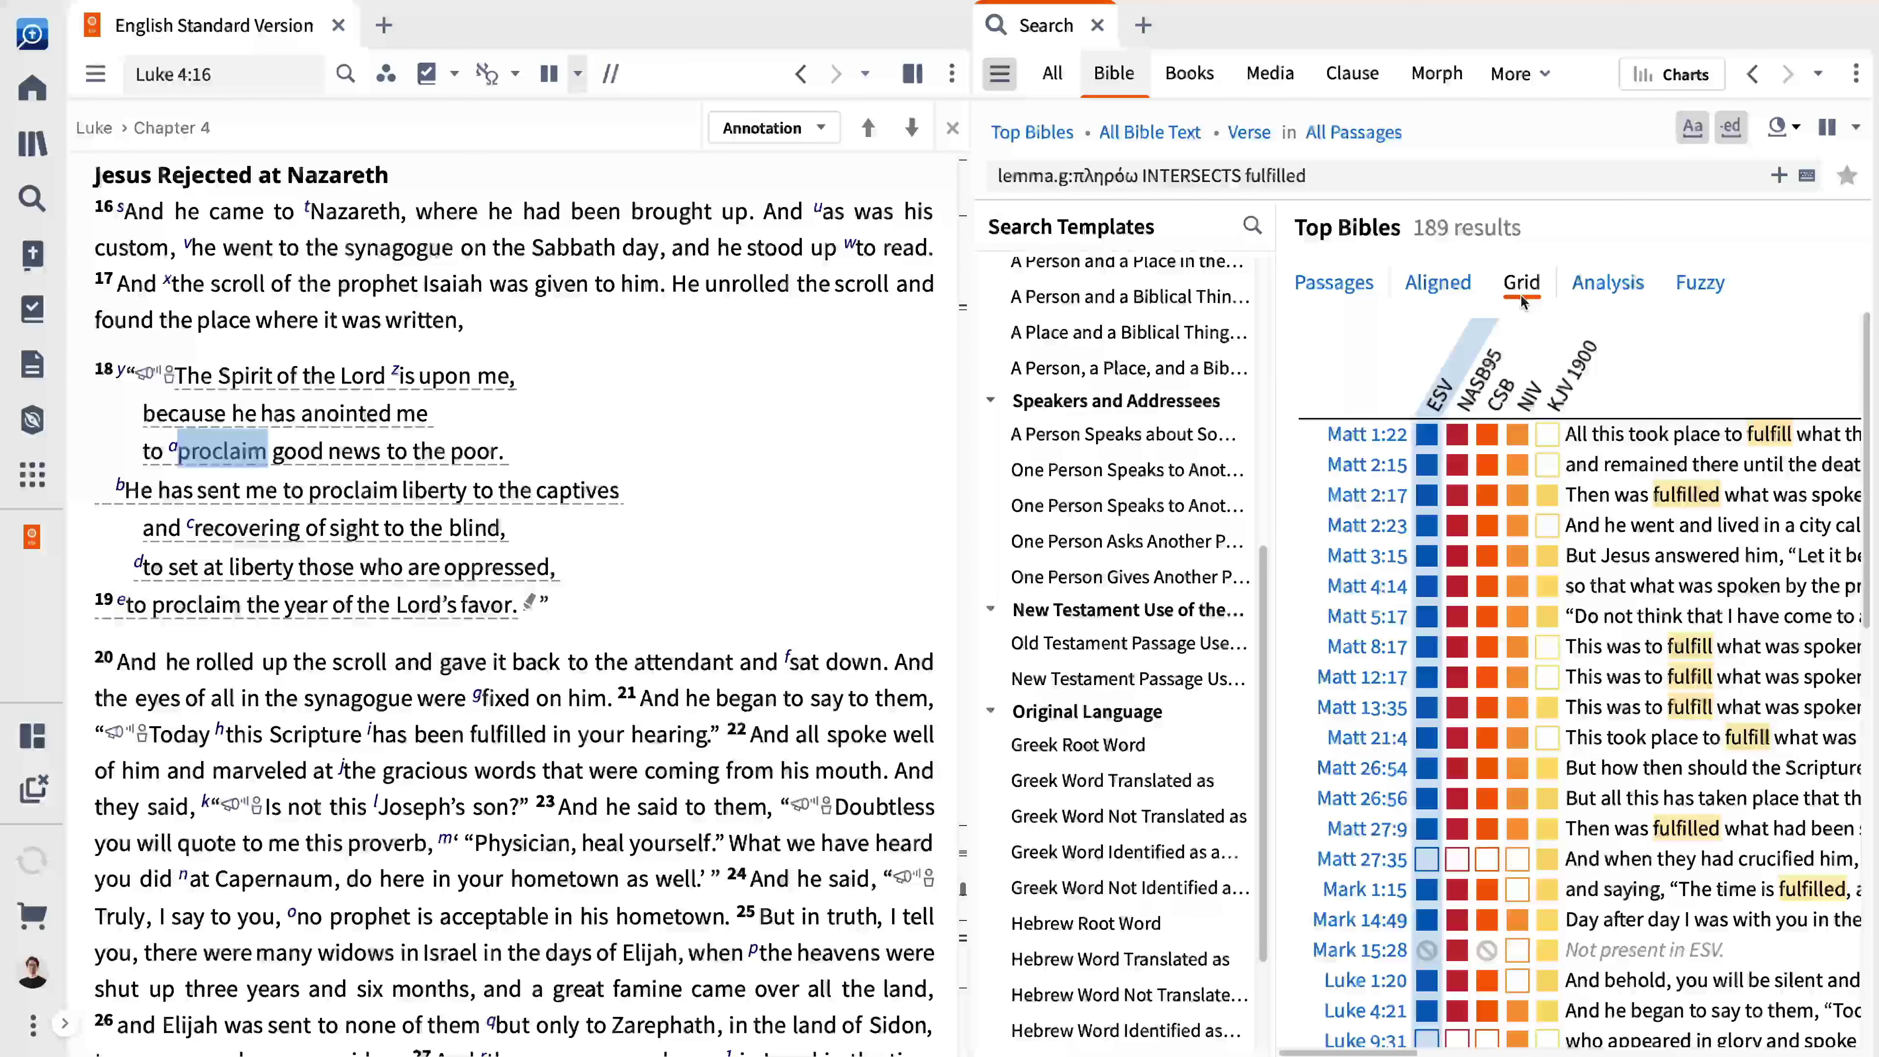
Pin Favorites as a left-sidebar icon, close its panel, and select 'Truly, I say to you'.
left_click(1847, 175)
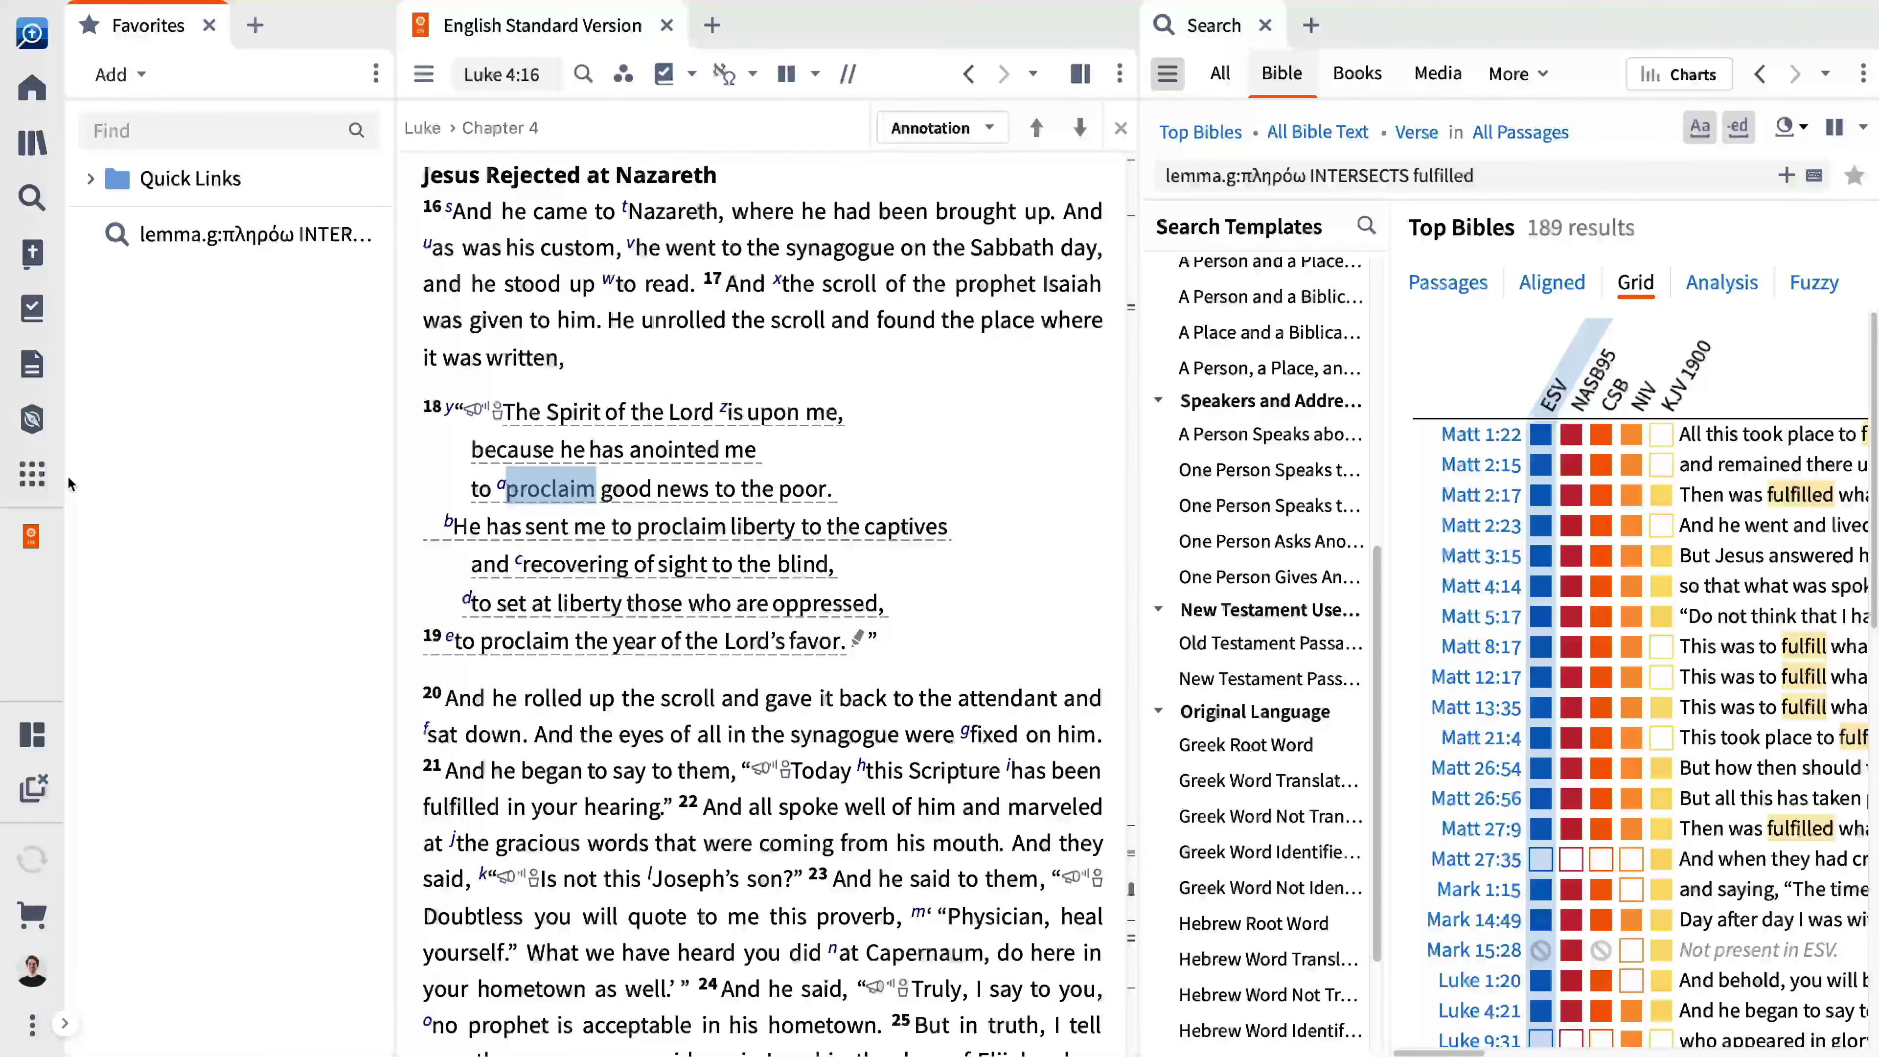
left_click(35, 477)
type("favorites")
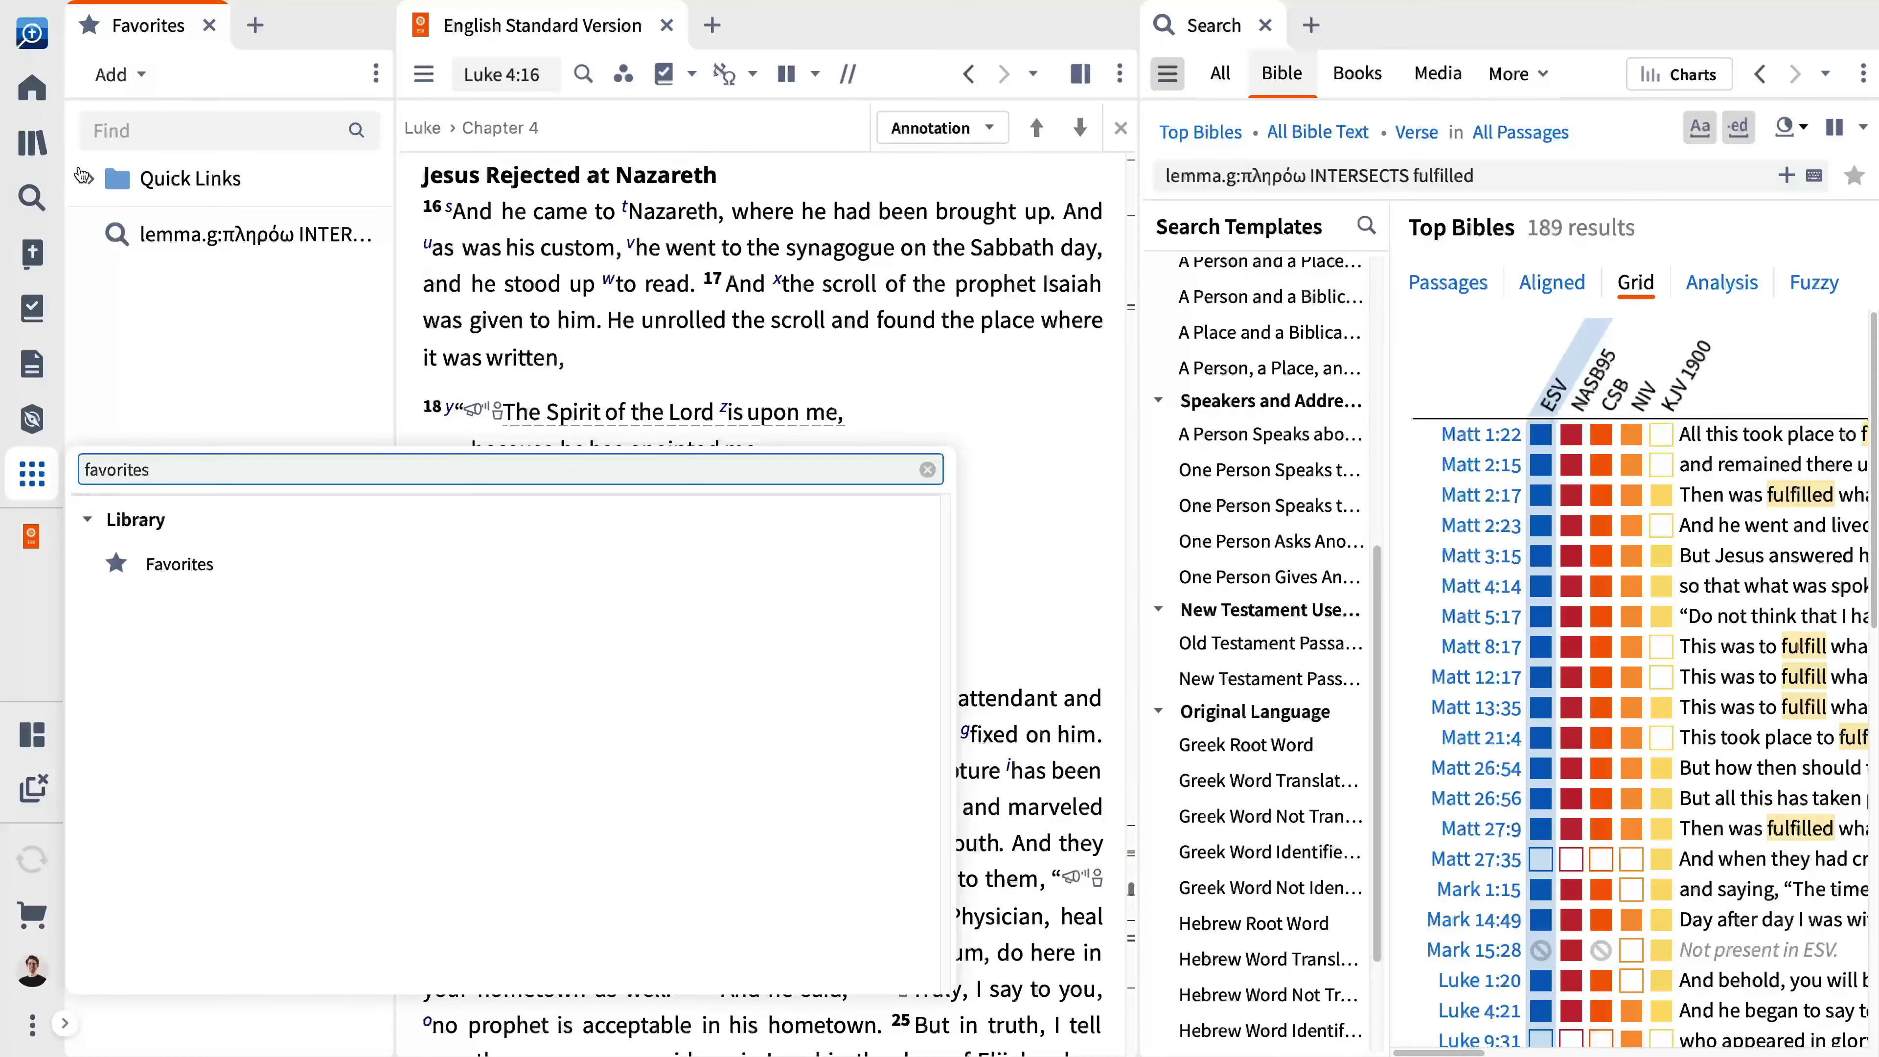
left_click(93, 30)
left_click_drag(92, 29, 29, 588)
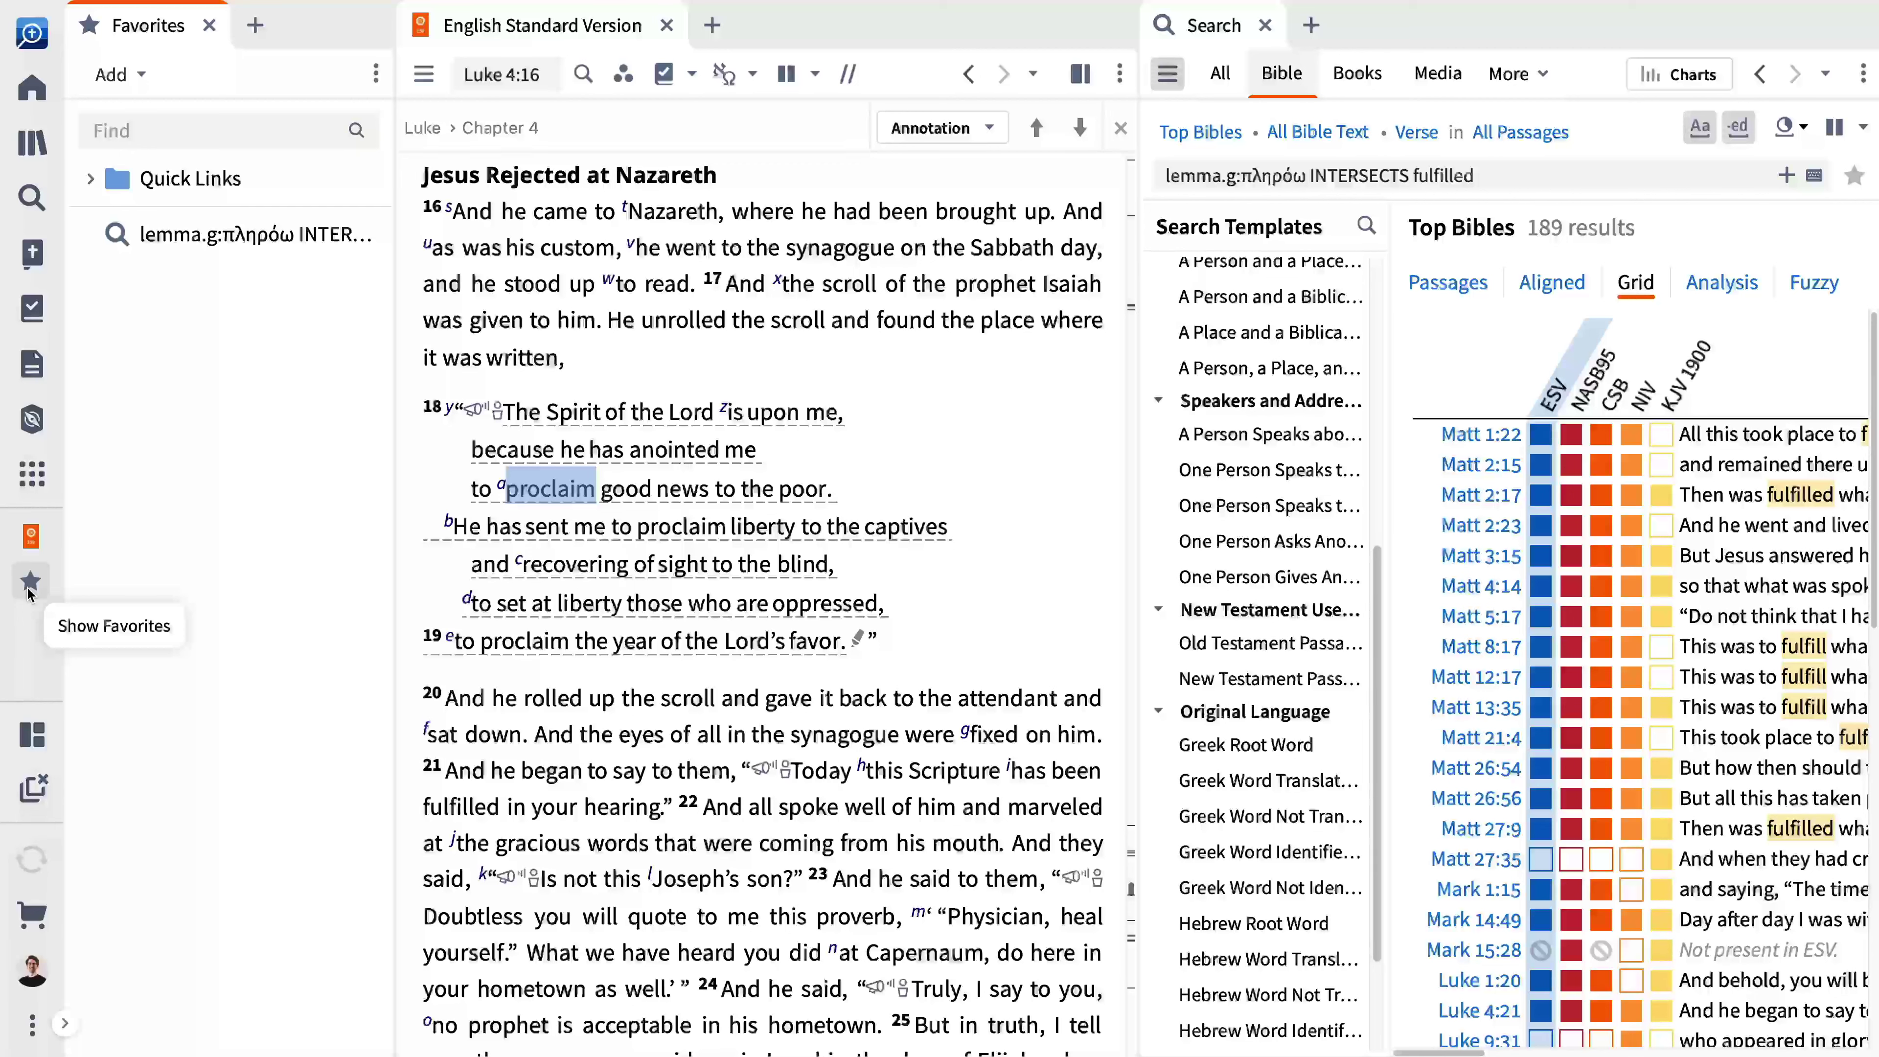
left_click(206, 26)
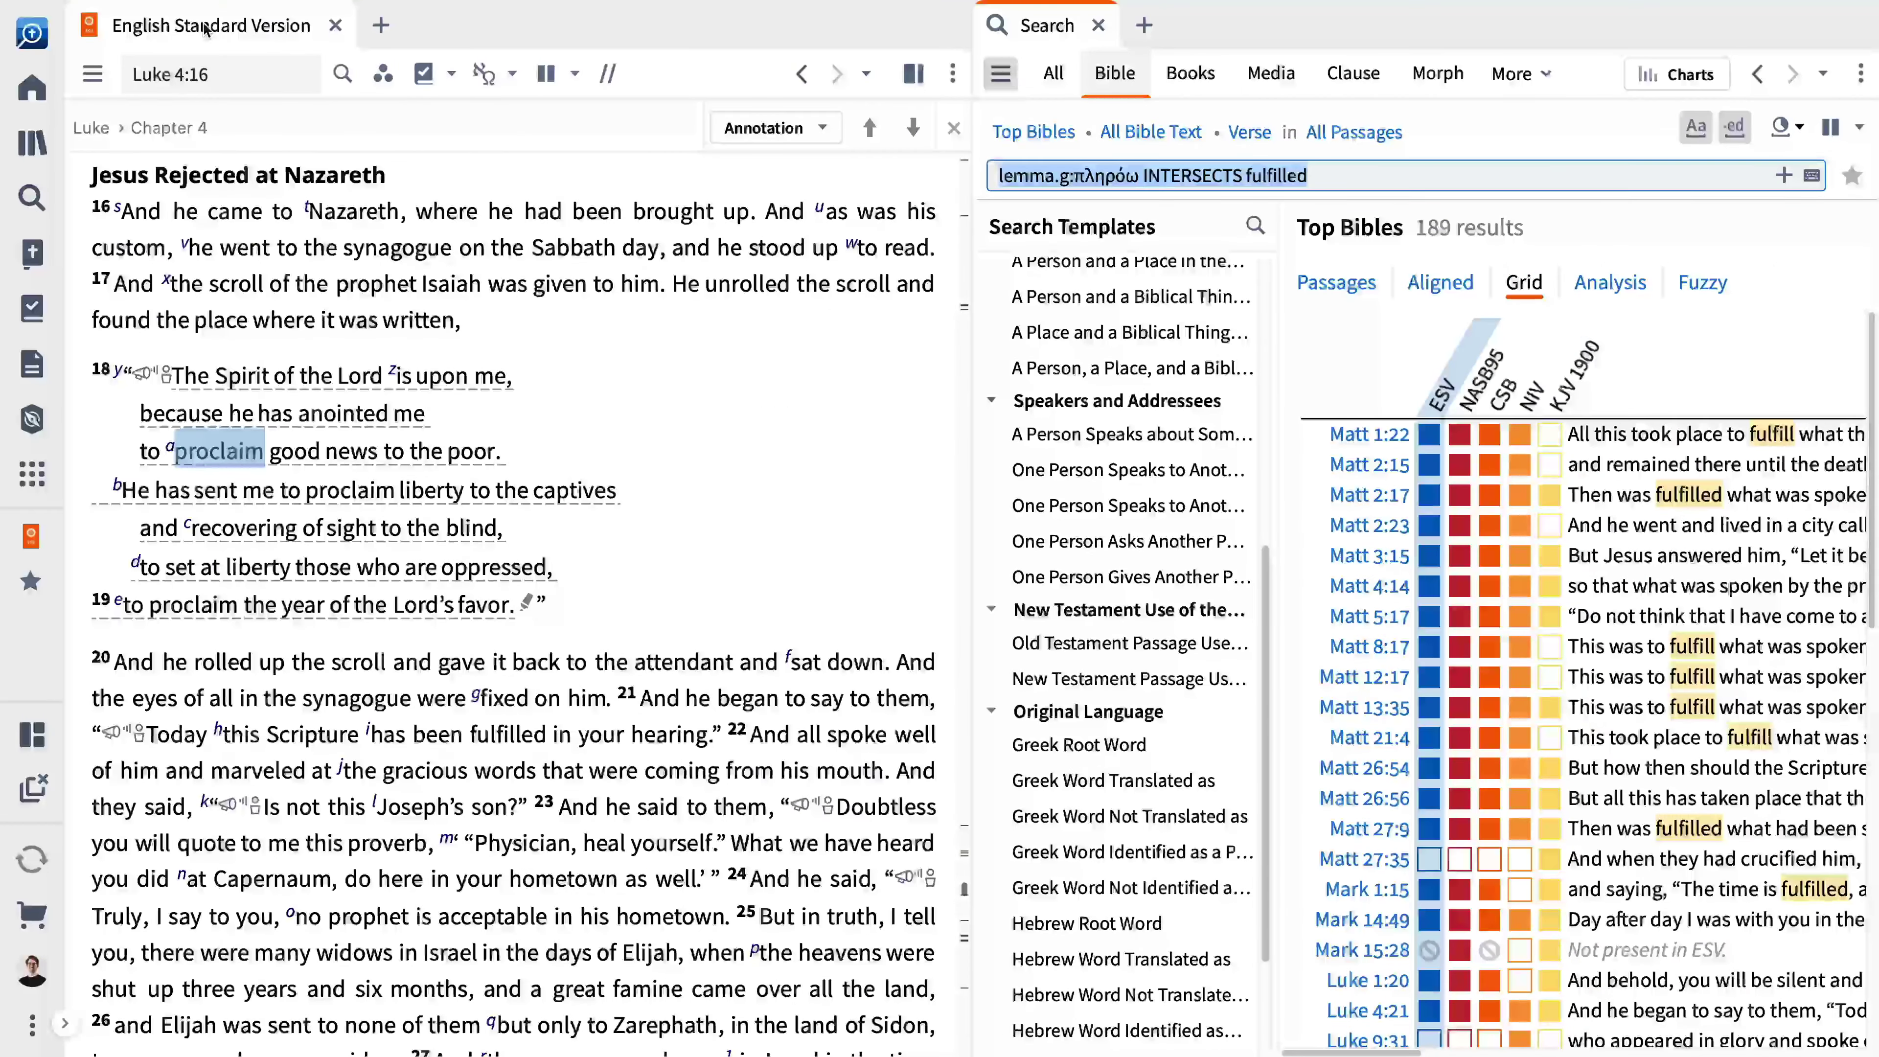
left_click_drag(93, 917, 272, 916)
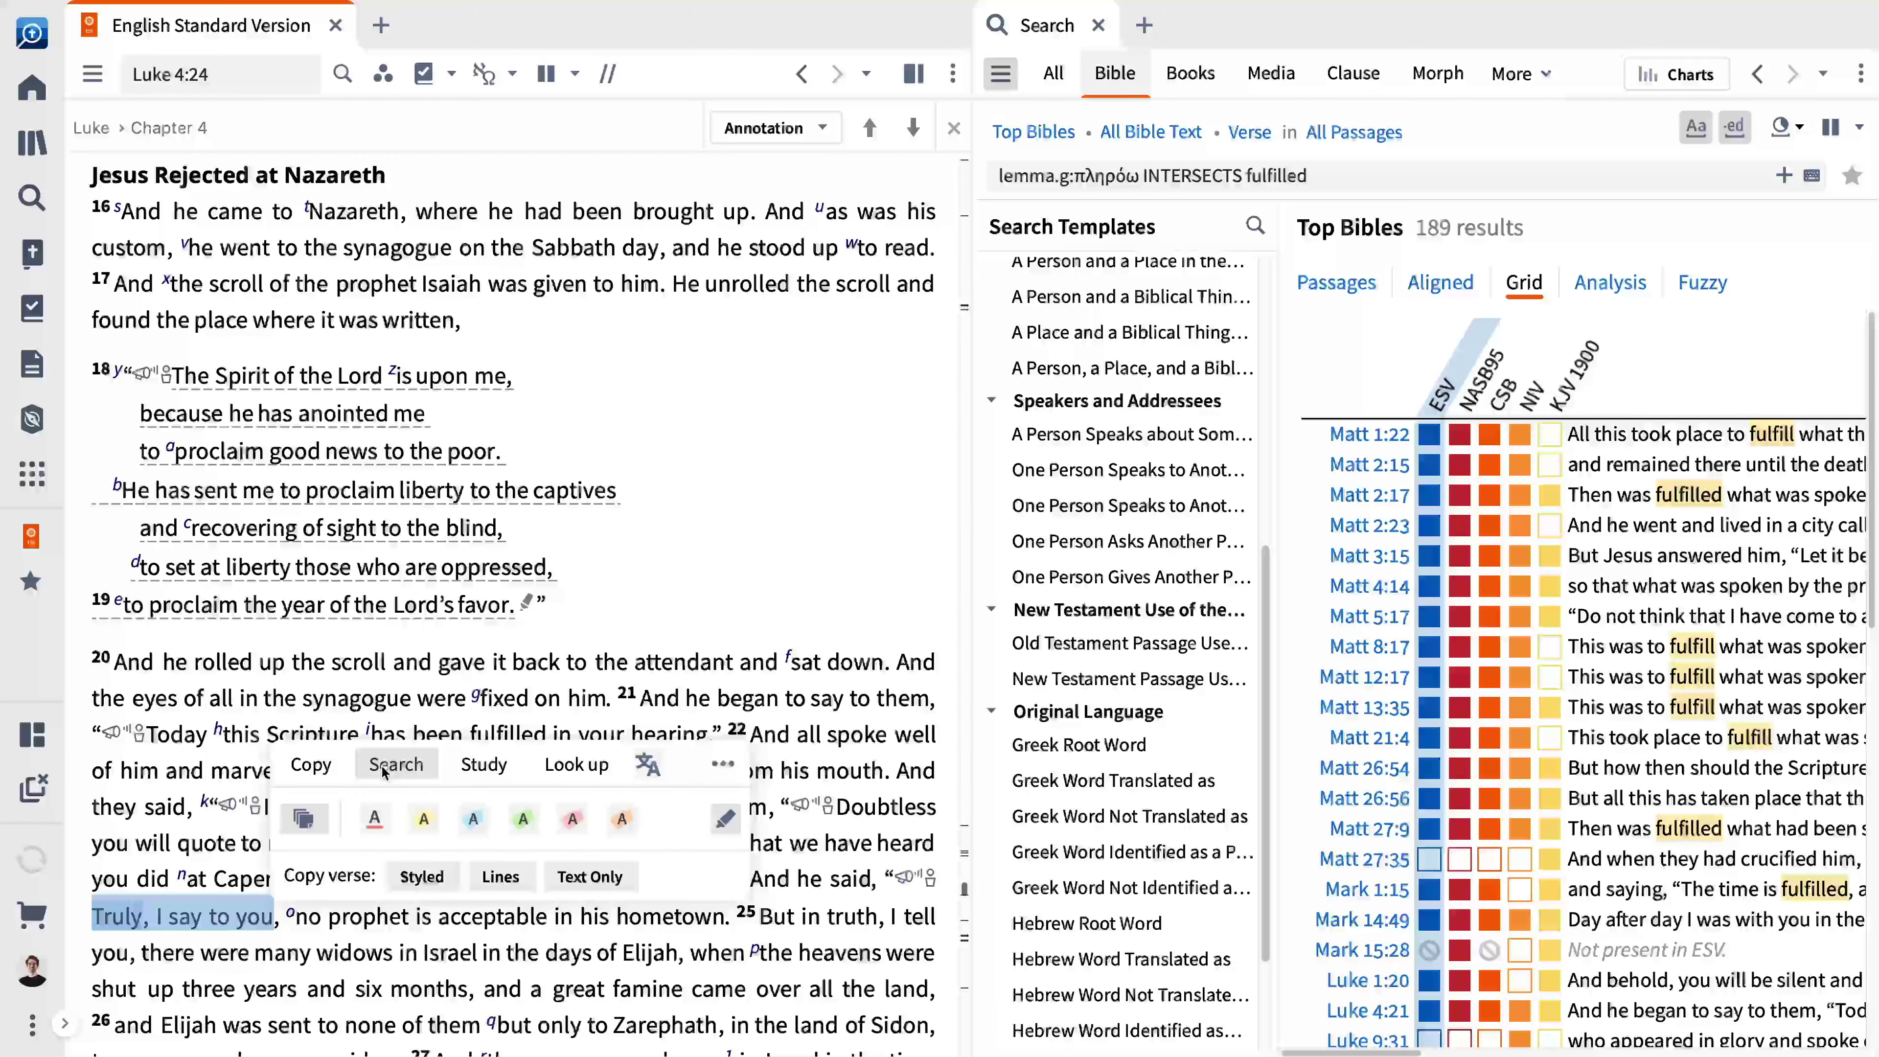
Search ESV for 'Truly, I say to you' (39 results), then open and close the Nazareth Factbook.
left_click(398, 765)
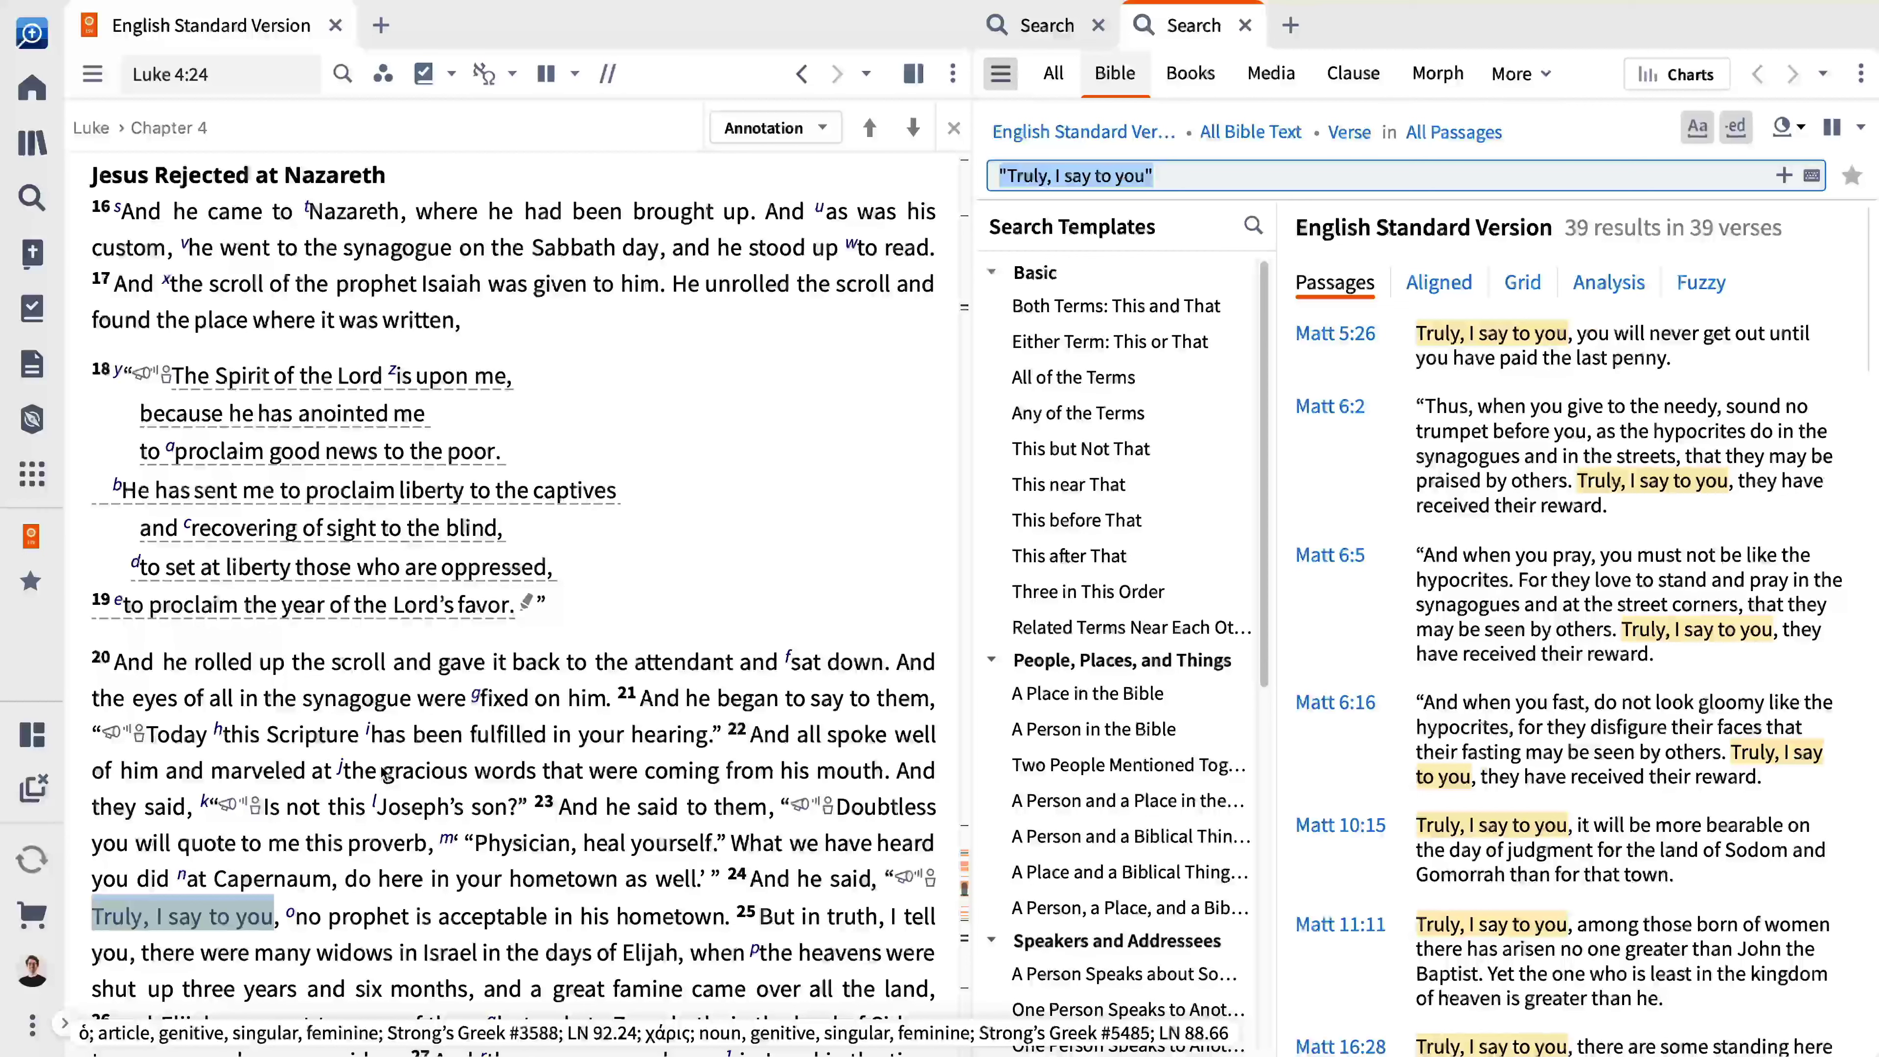
left_click(49, 36)
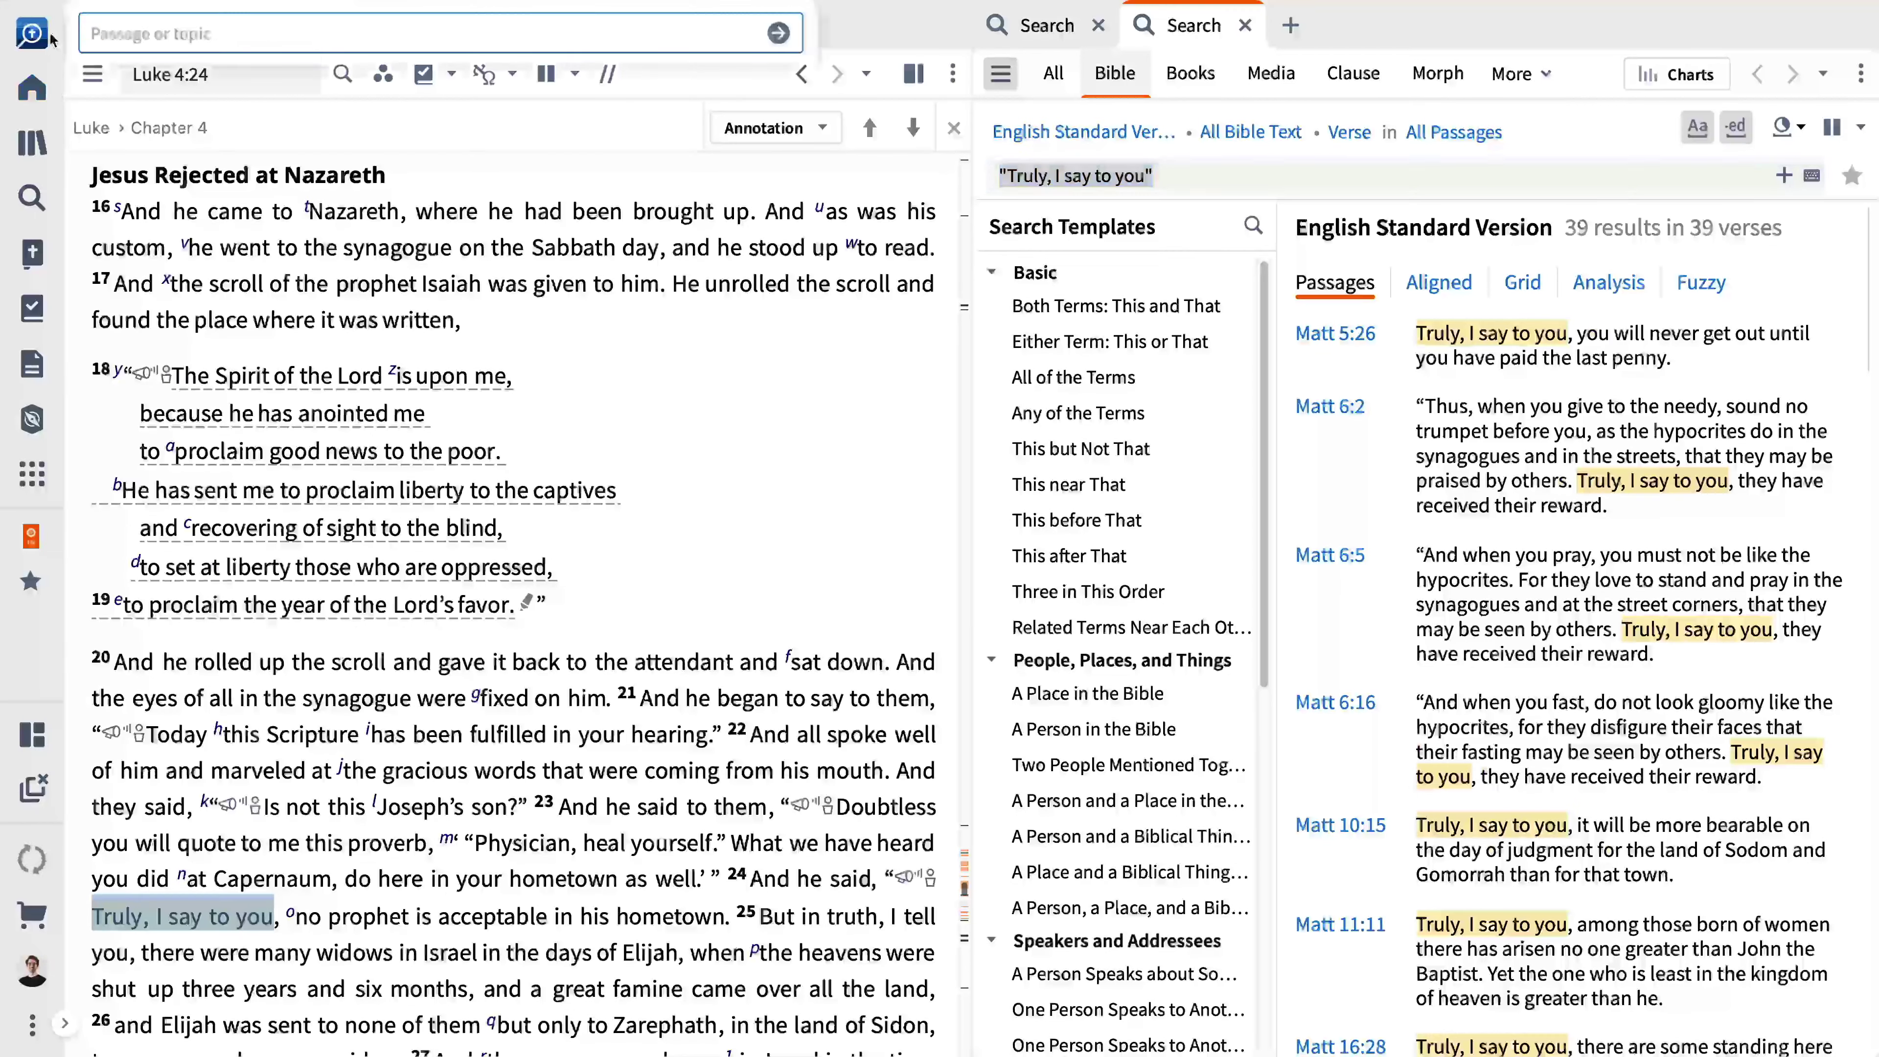
type("Naz")
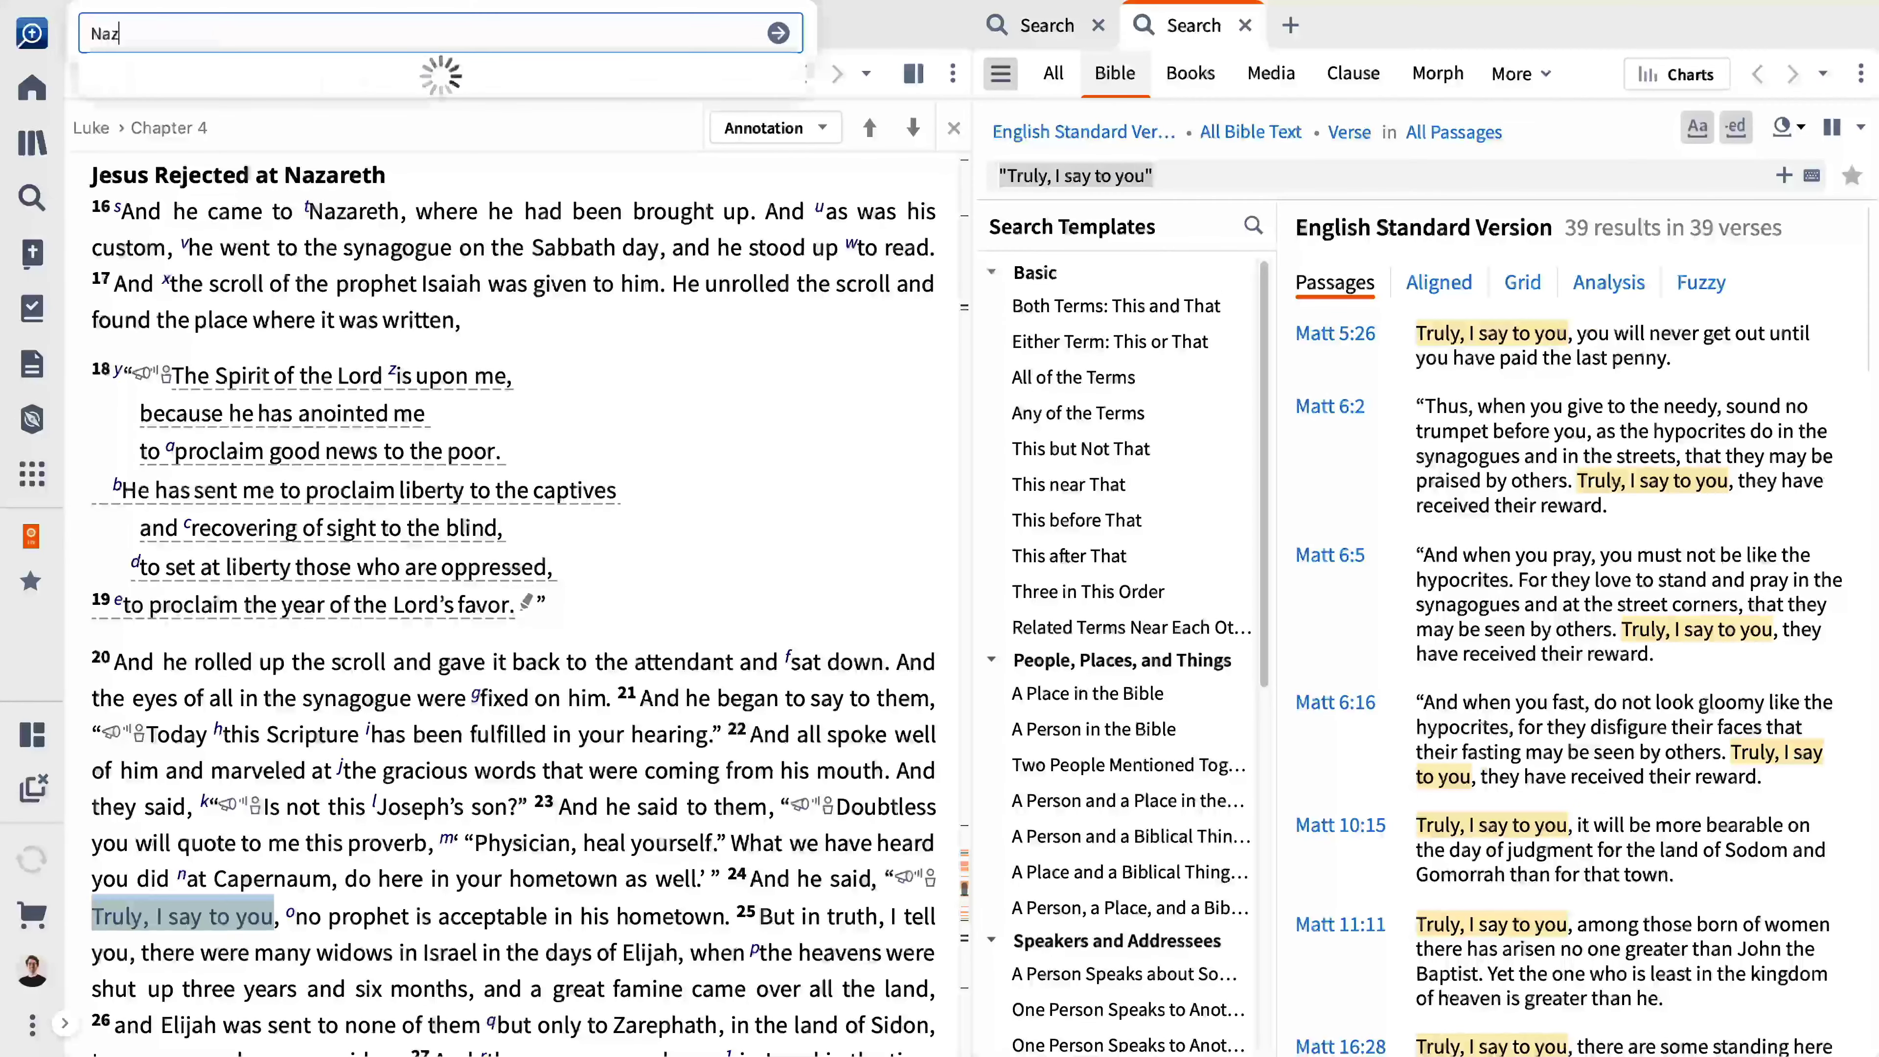
type("areth")
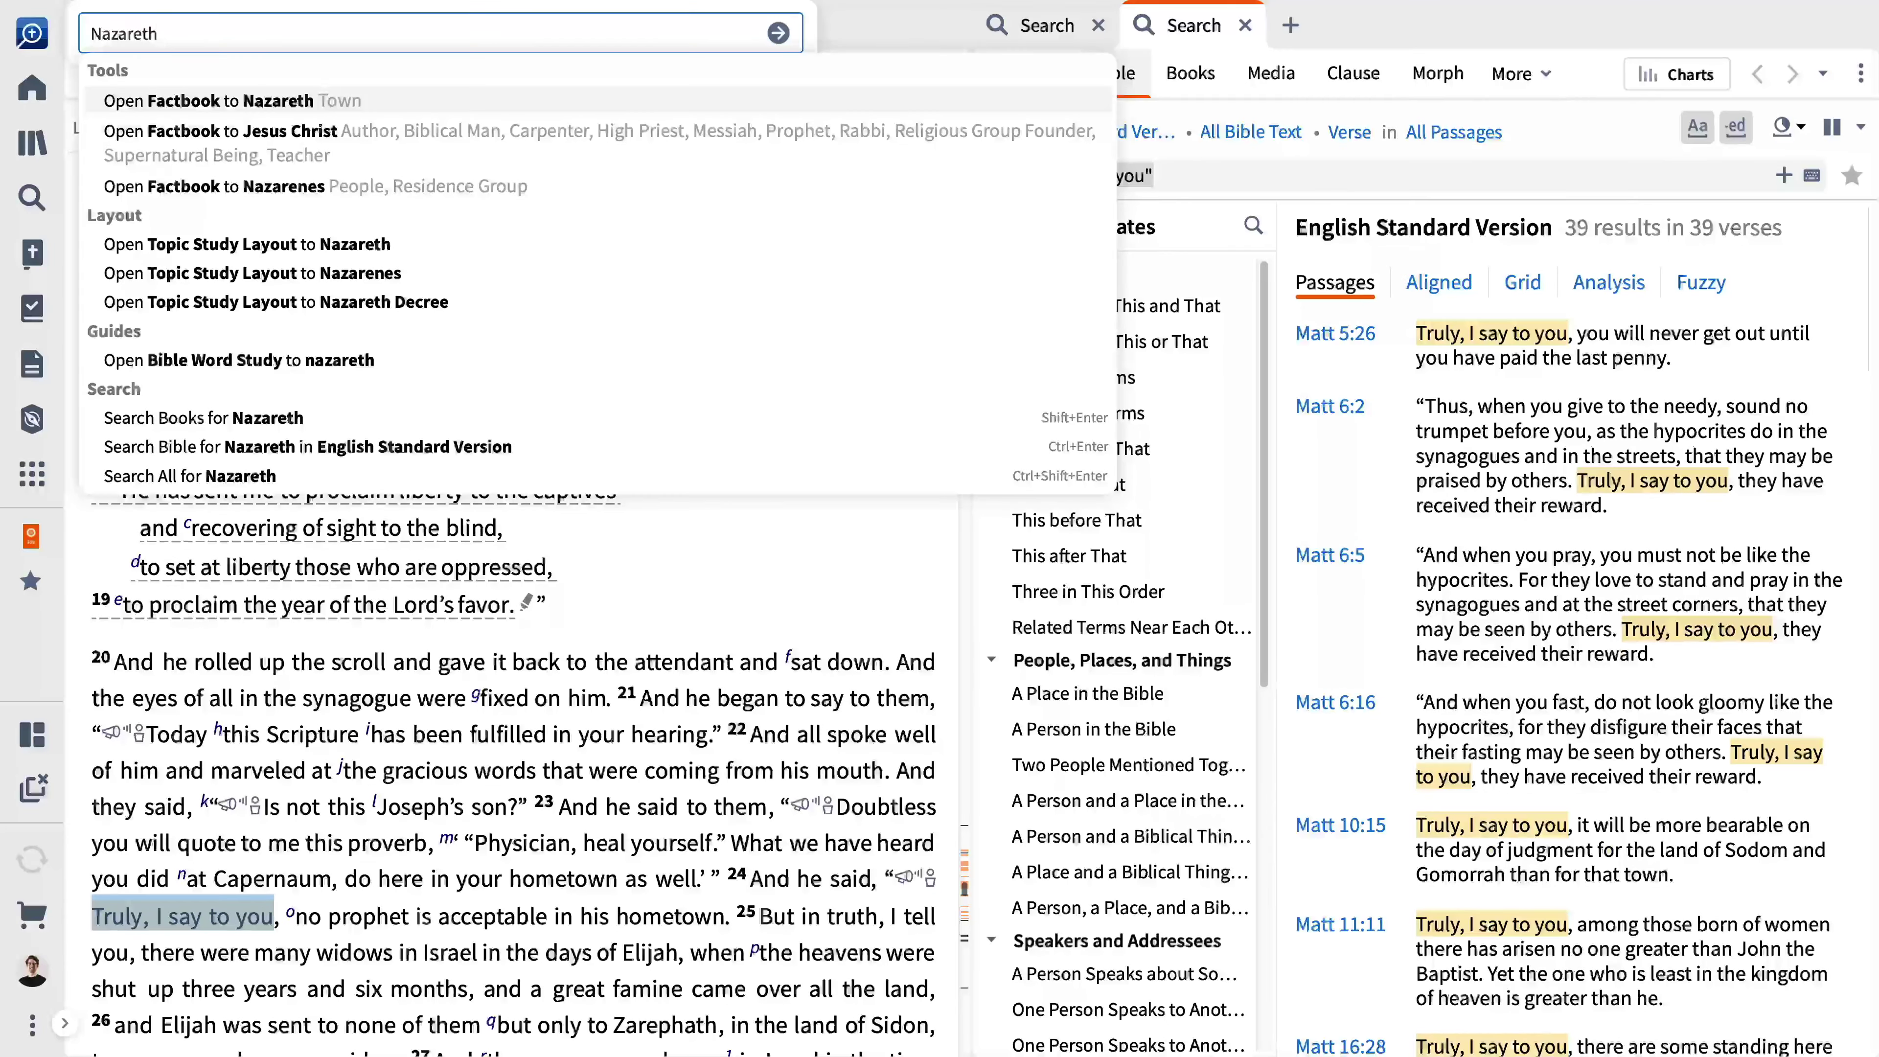
key("Return")
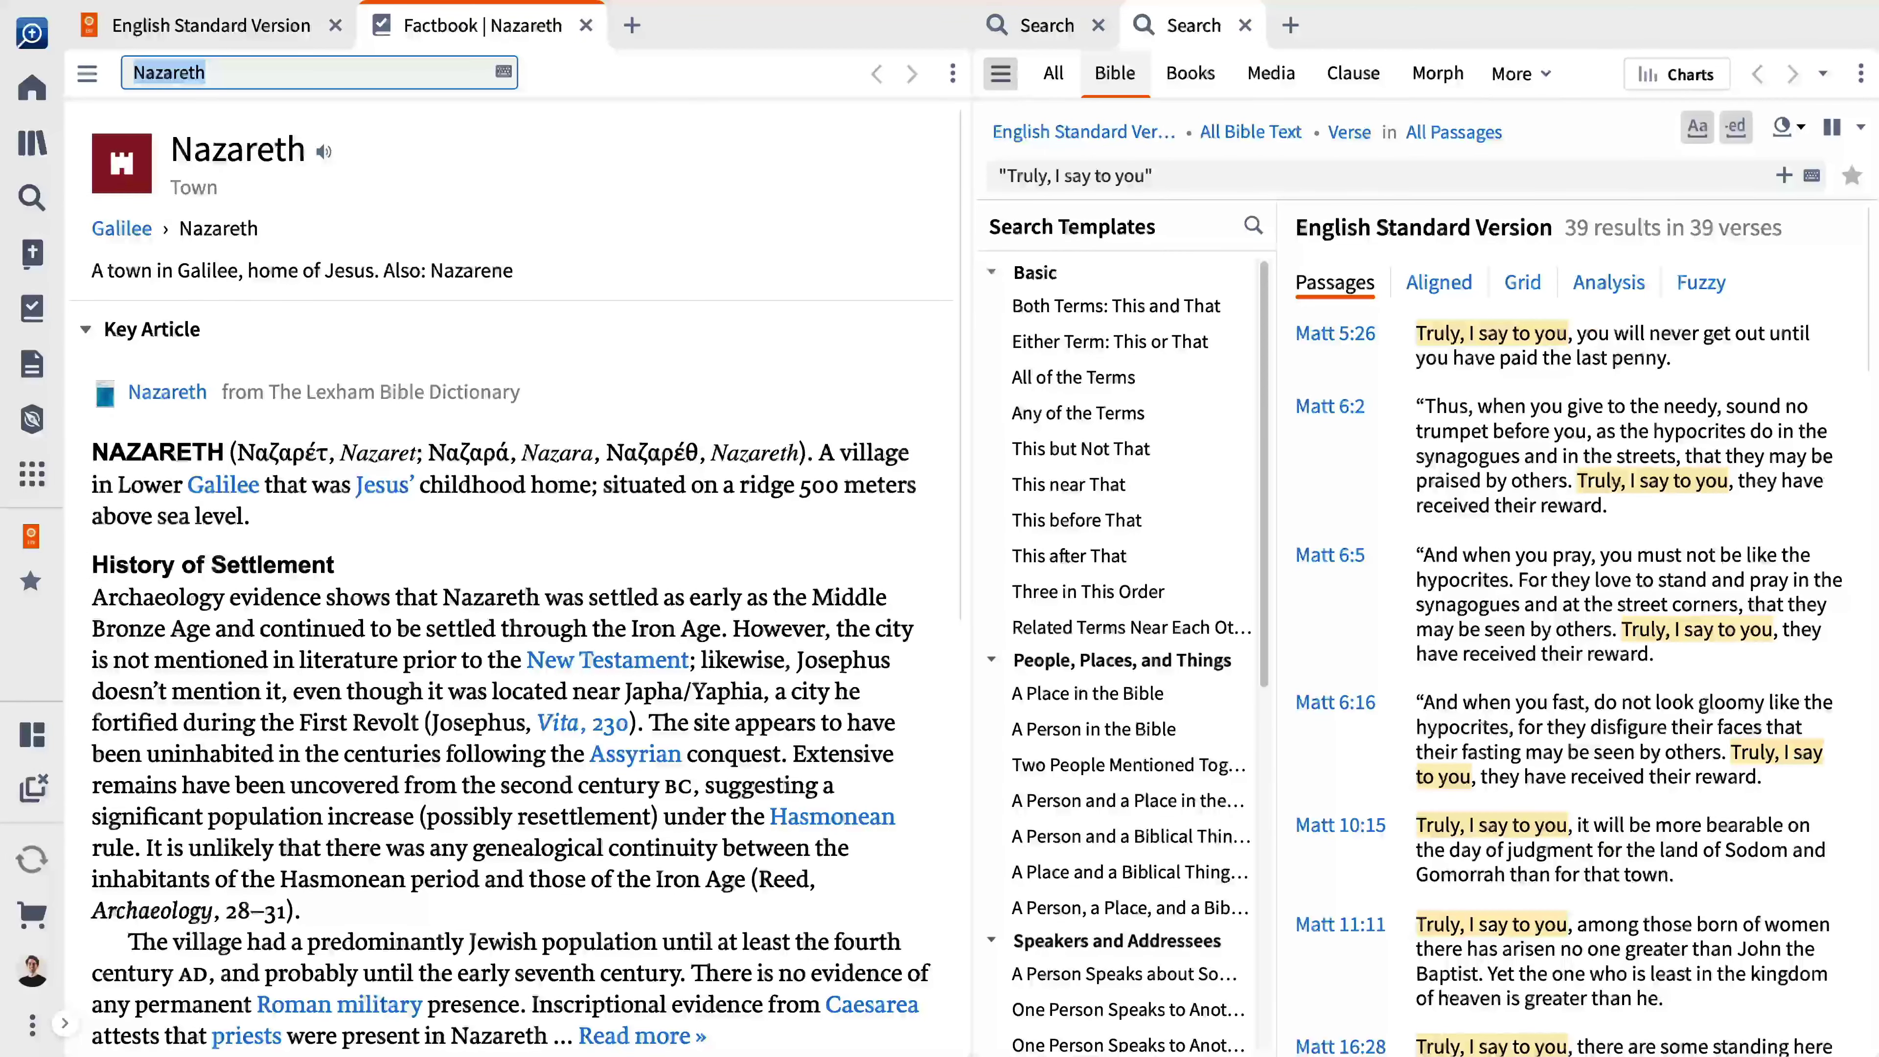
key("ctrl+w")
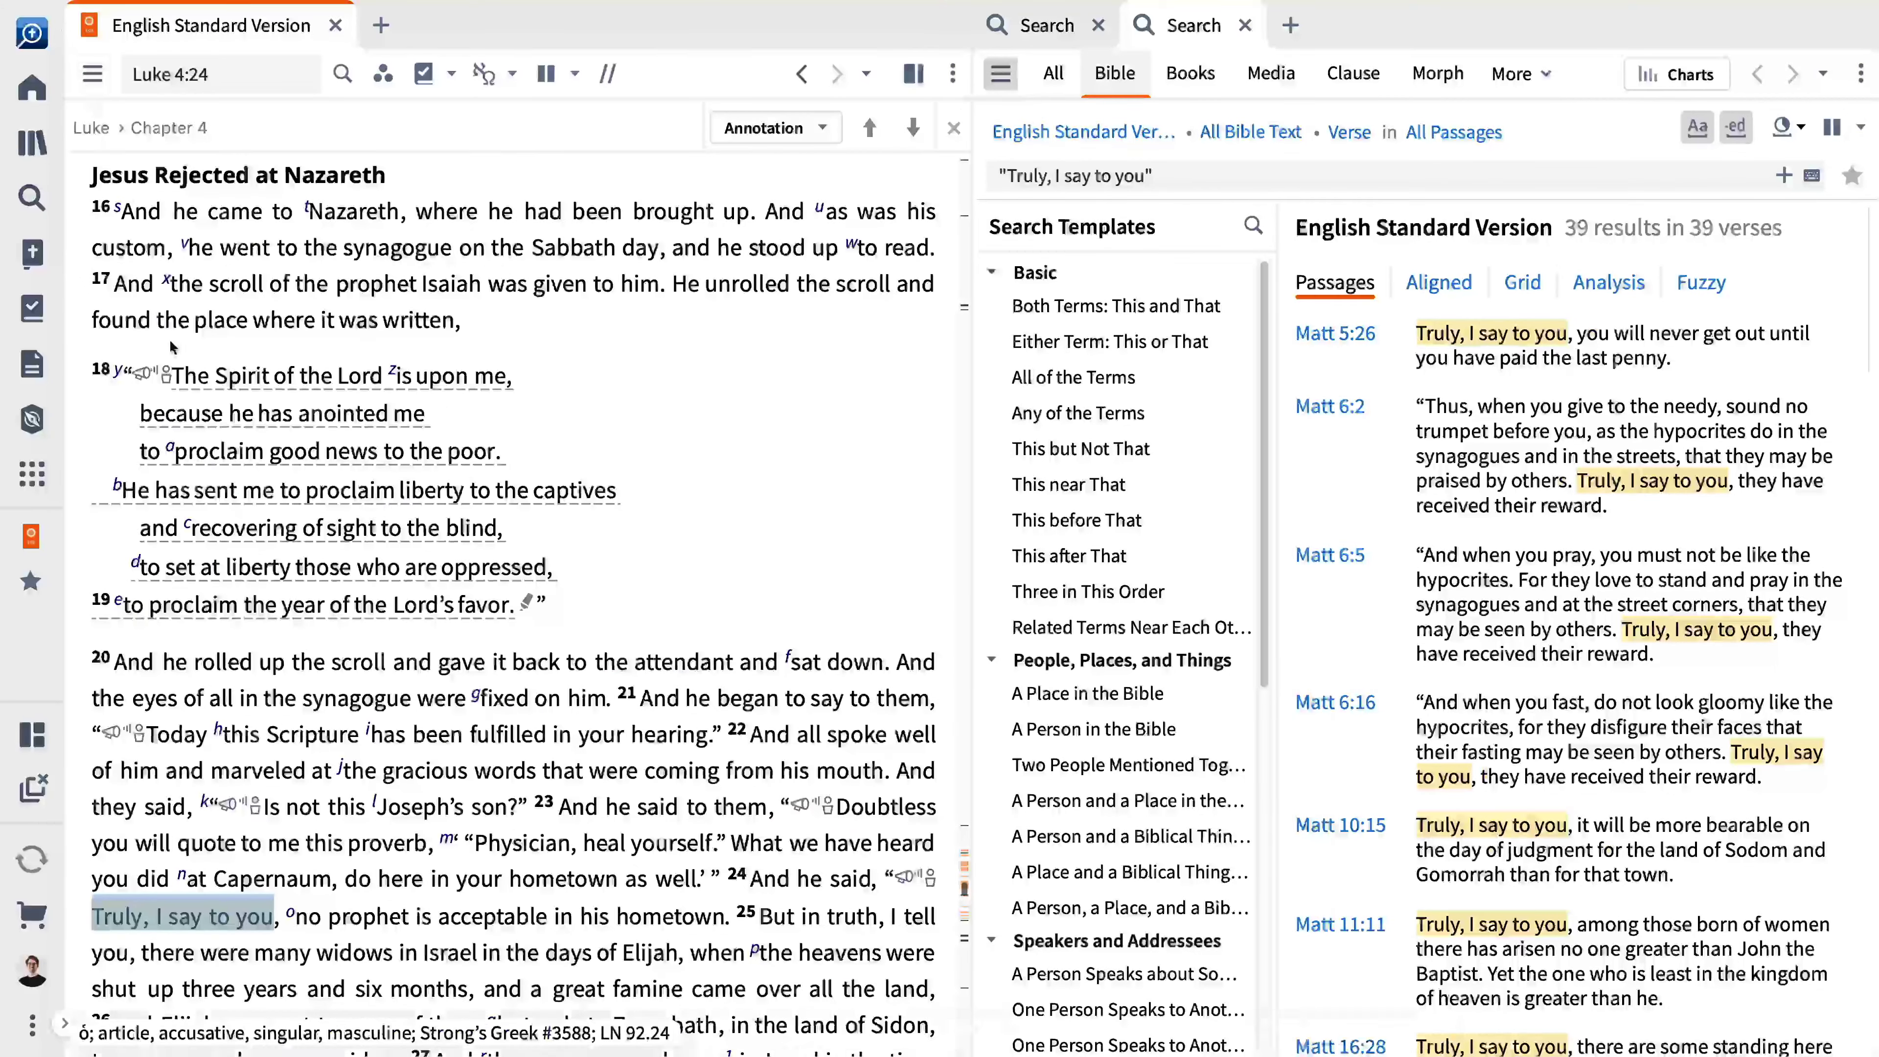
Search the Bible for proclaim's verb form, limited to Luke (19 results).
right_click(185, 454)
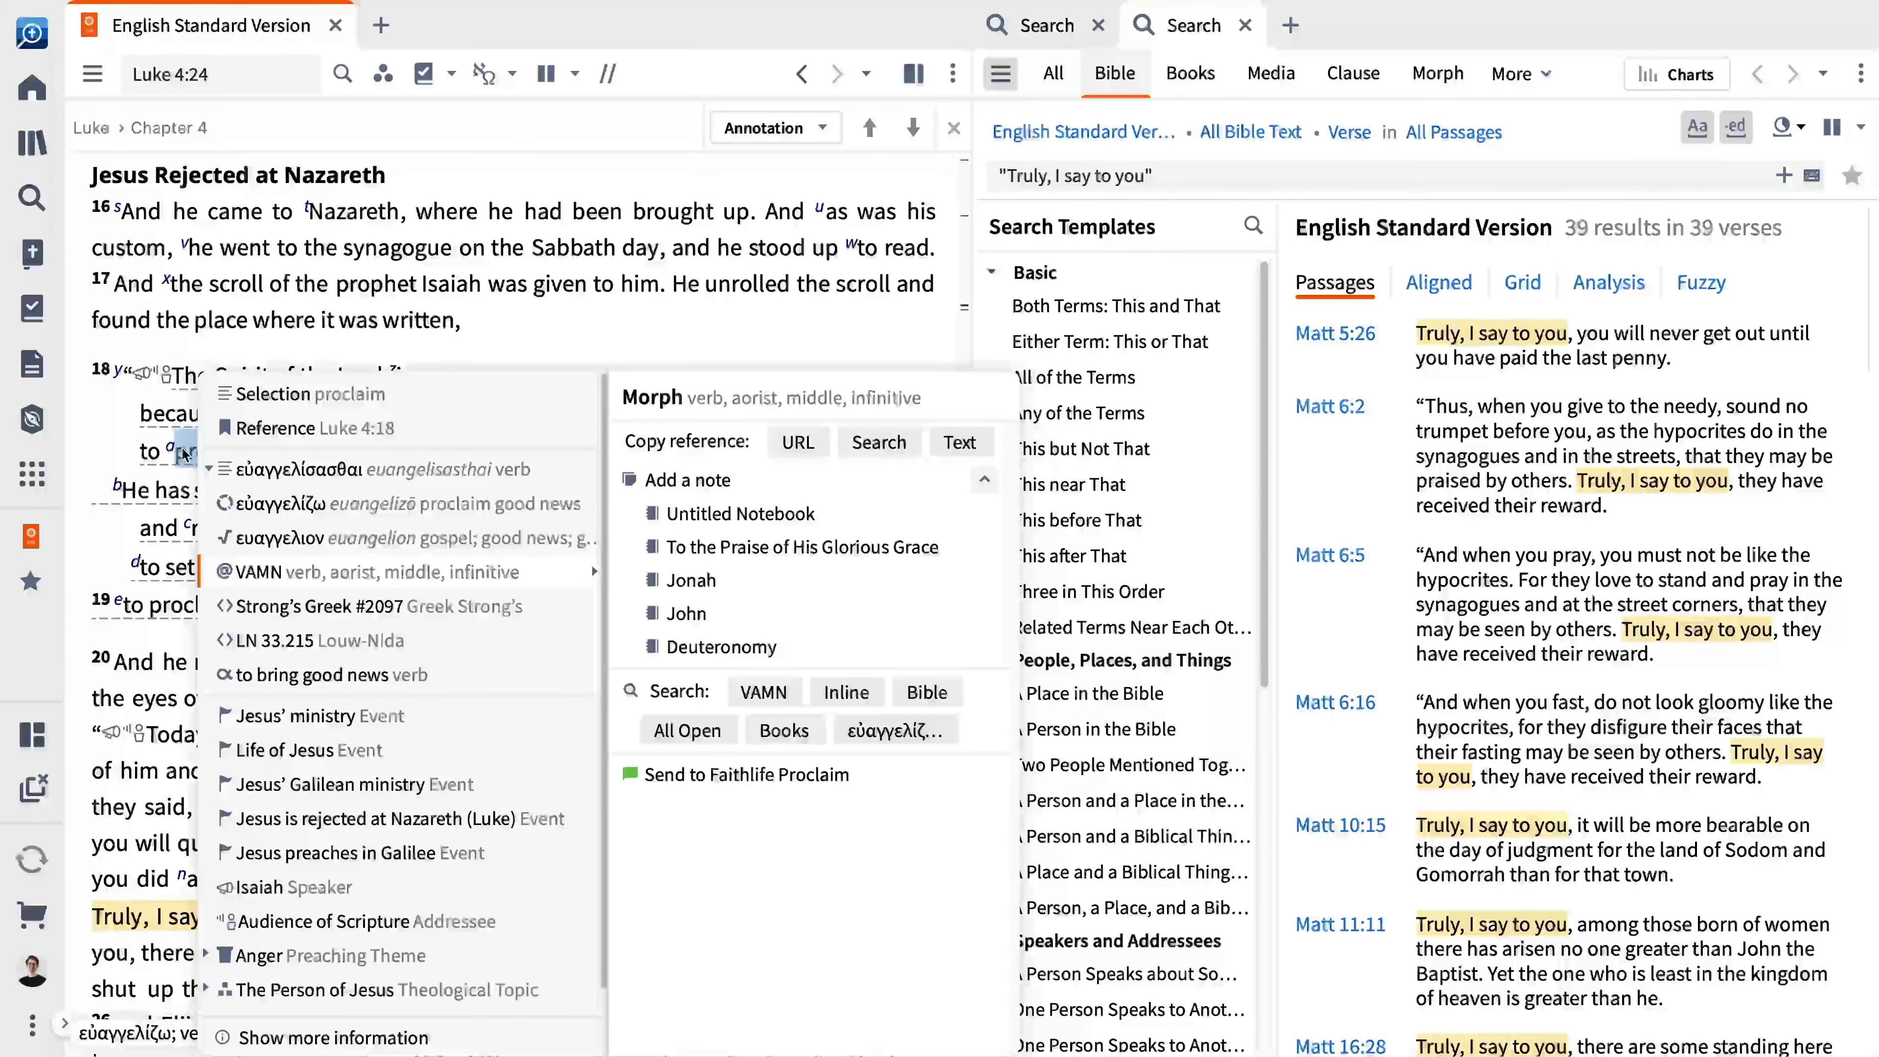
left_click(926, 692)
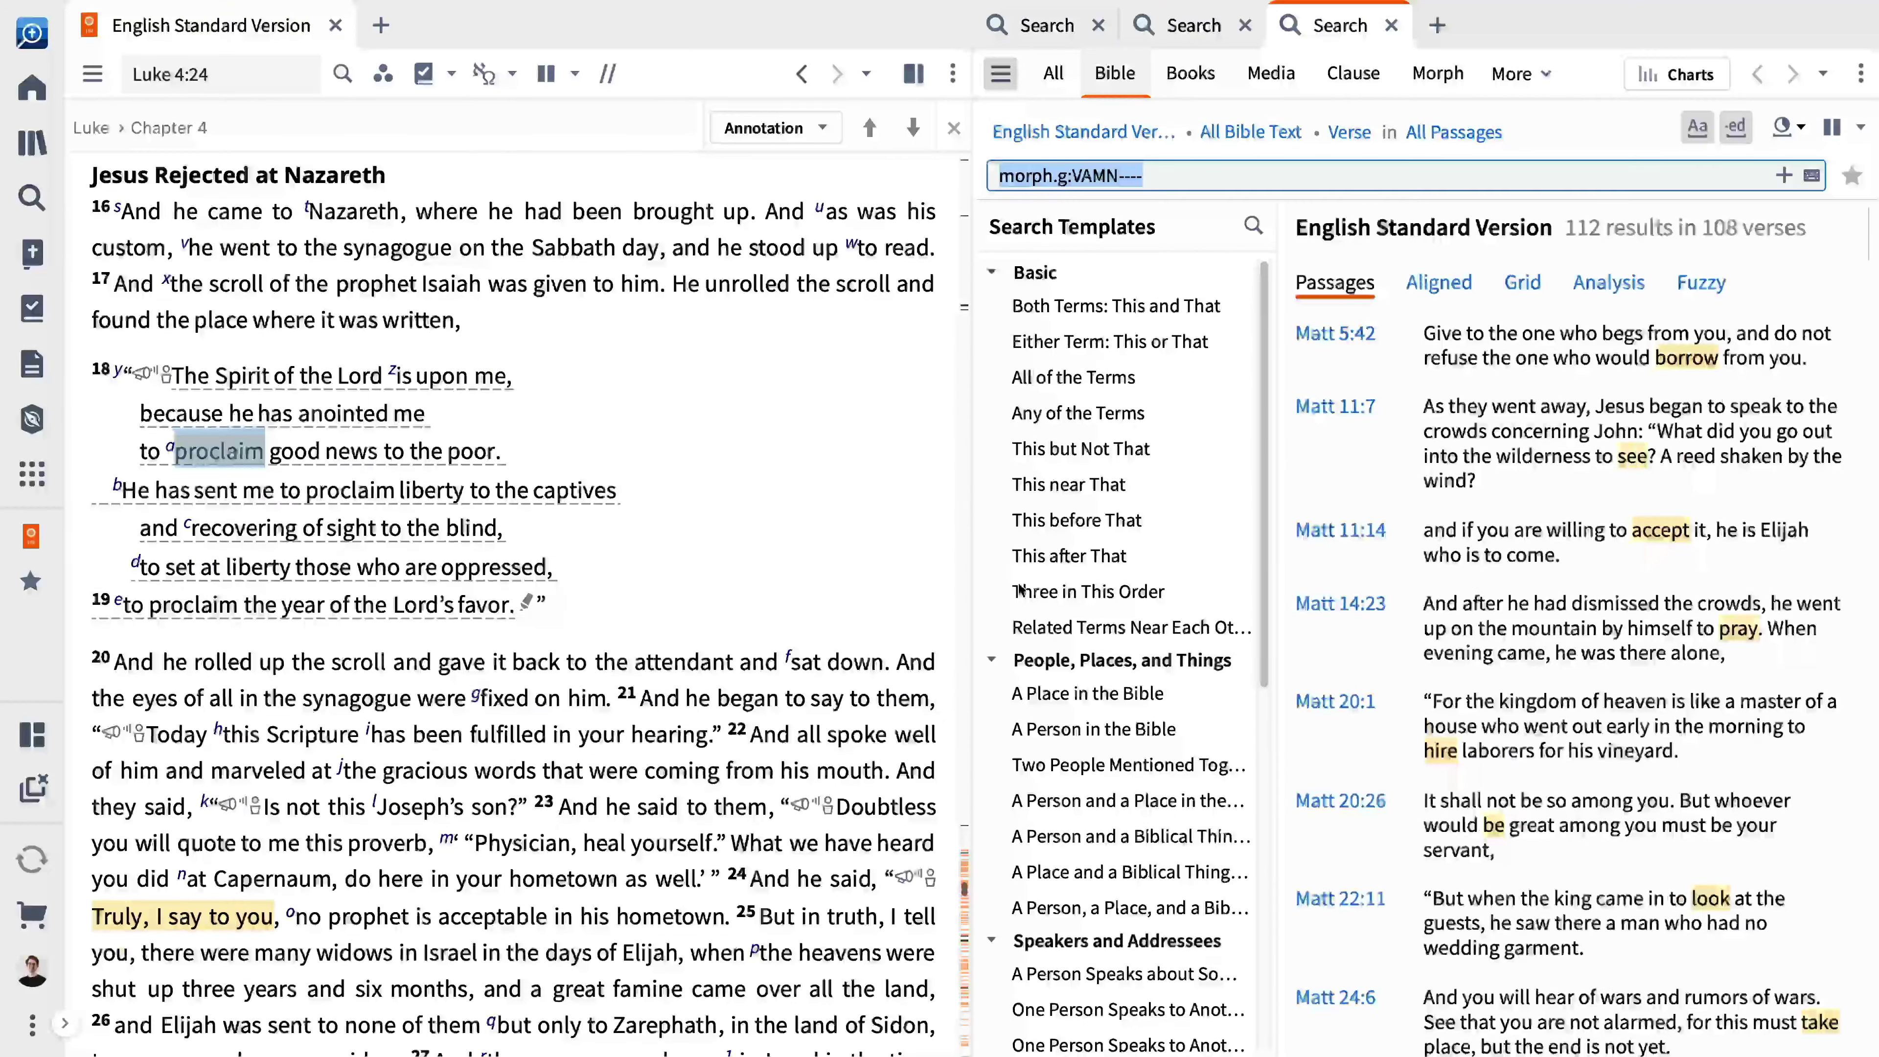
left_click(1435, 131)
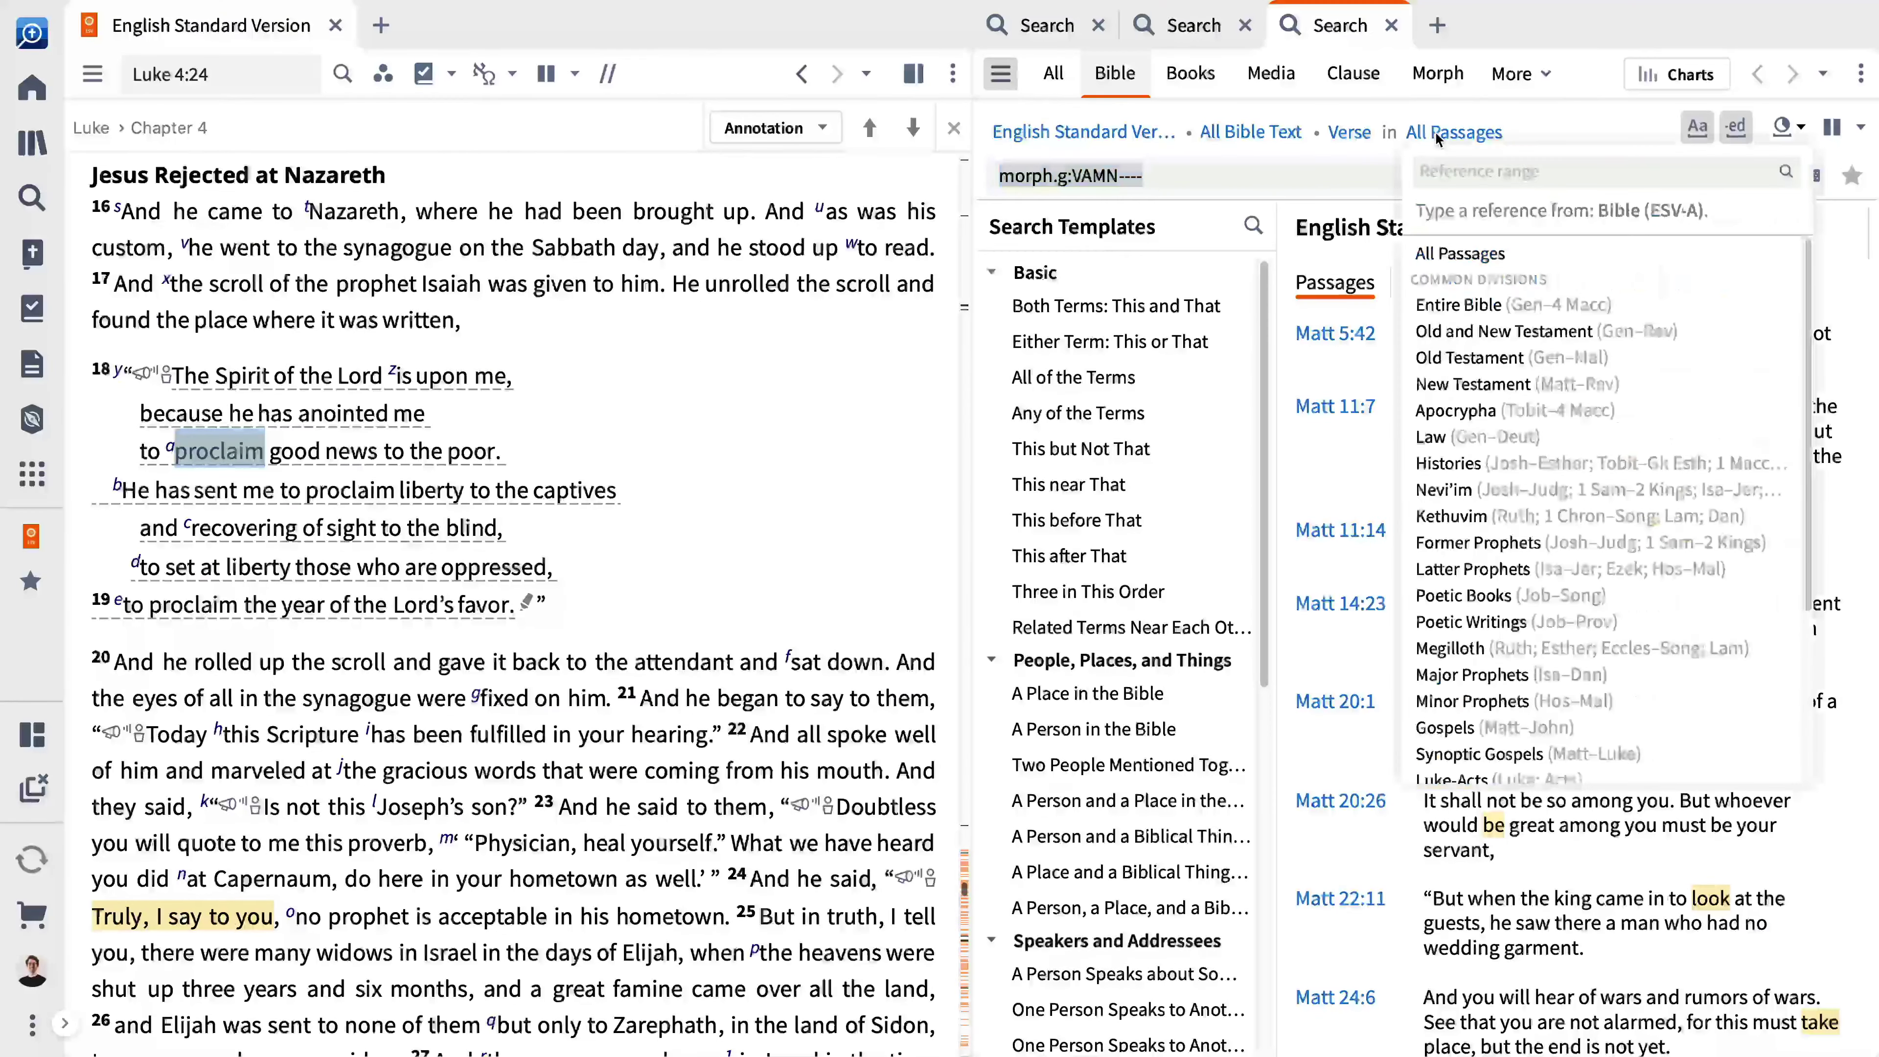
left_click(1448, 170)
type("Luke")
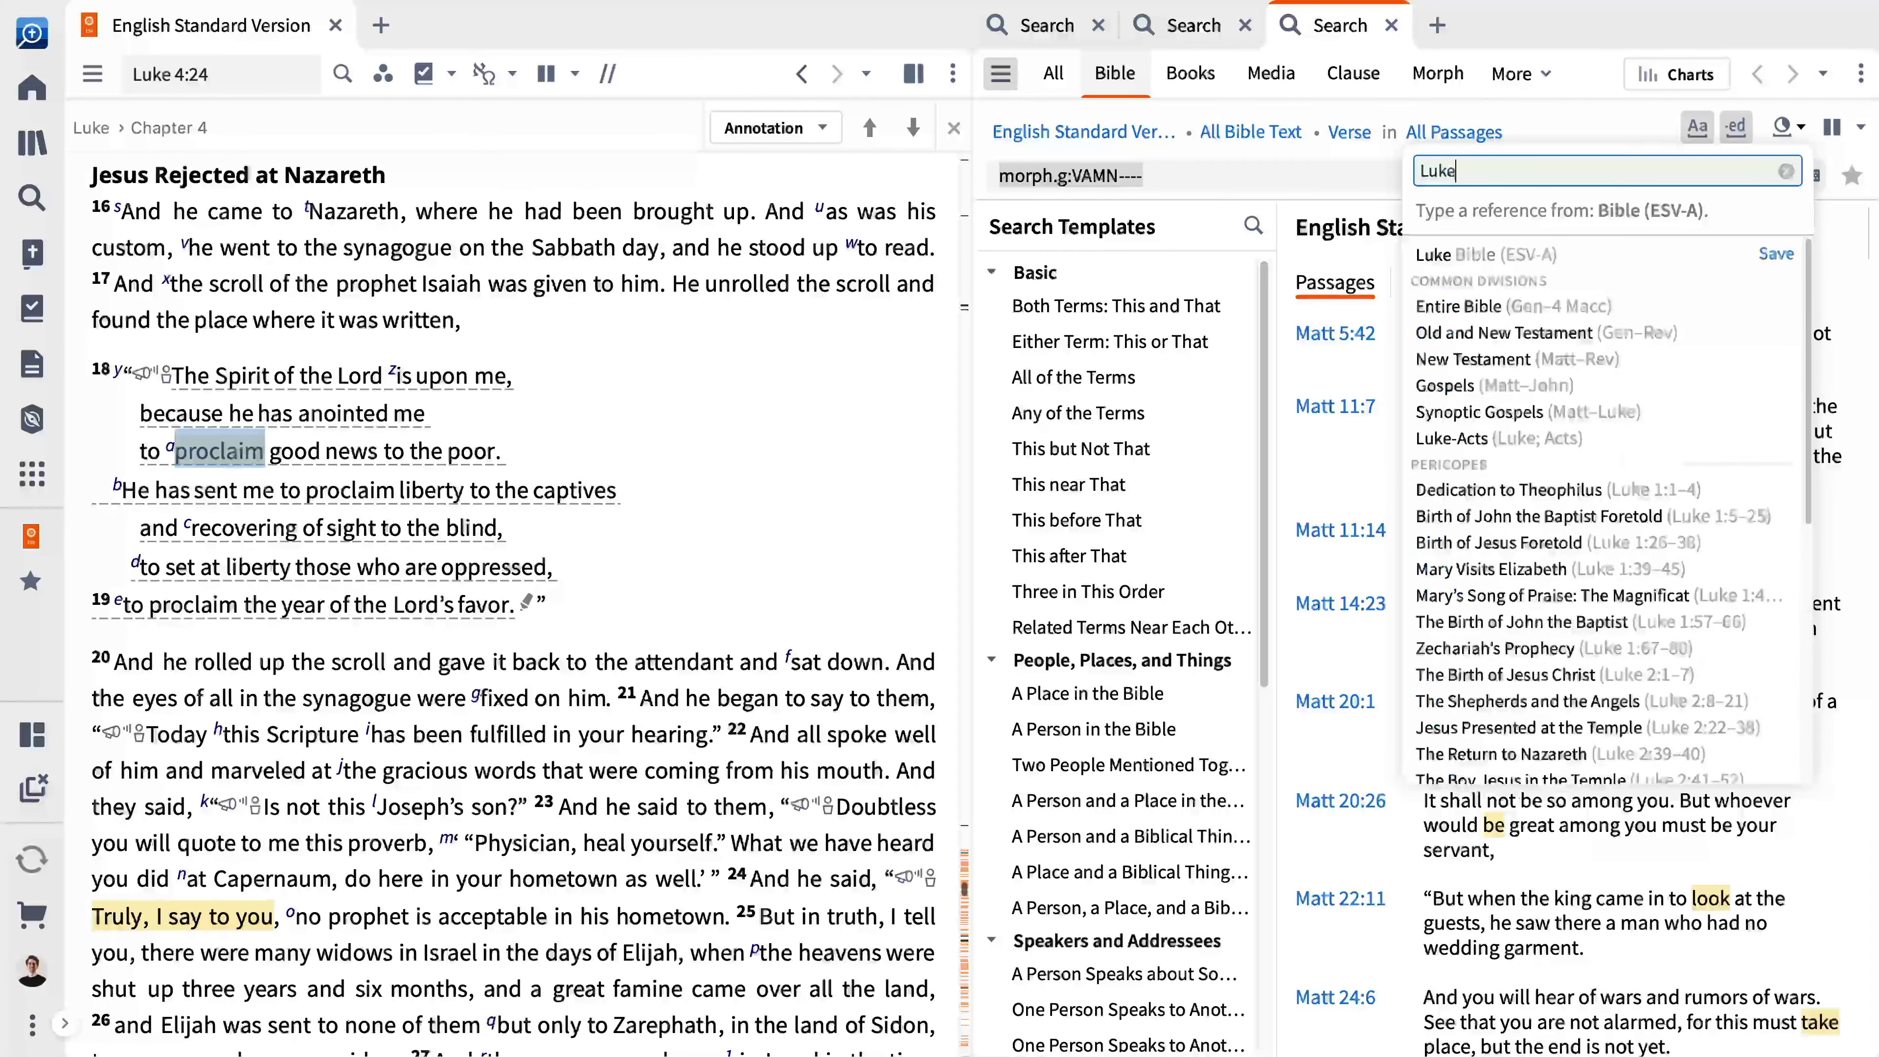
left_click(1461, 252)
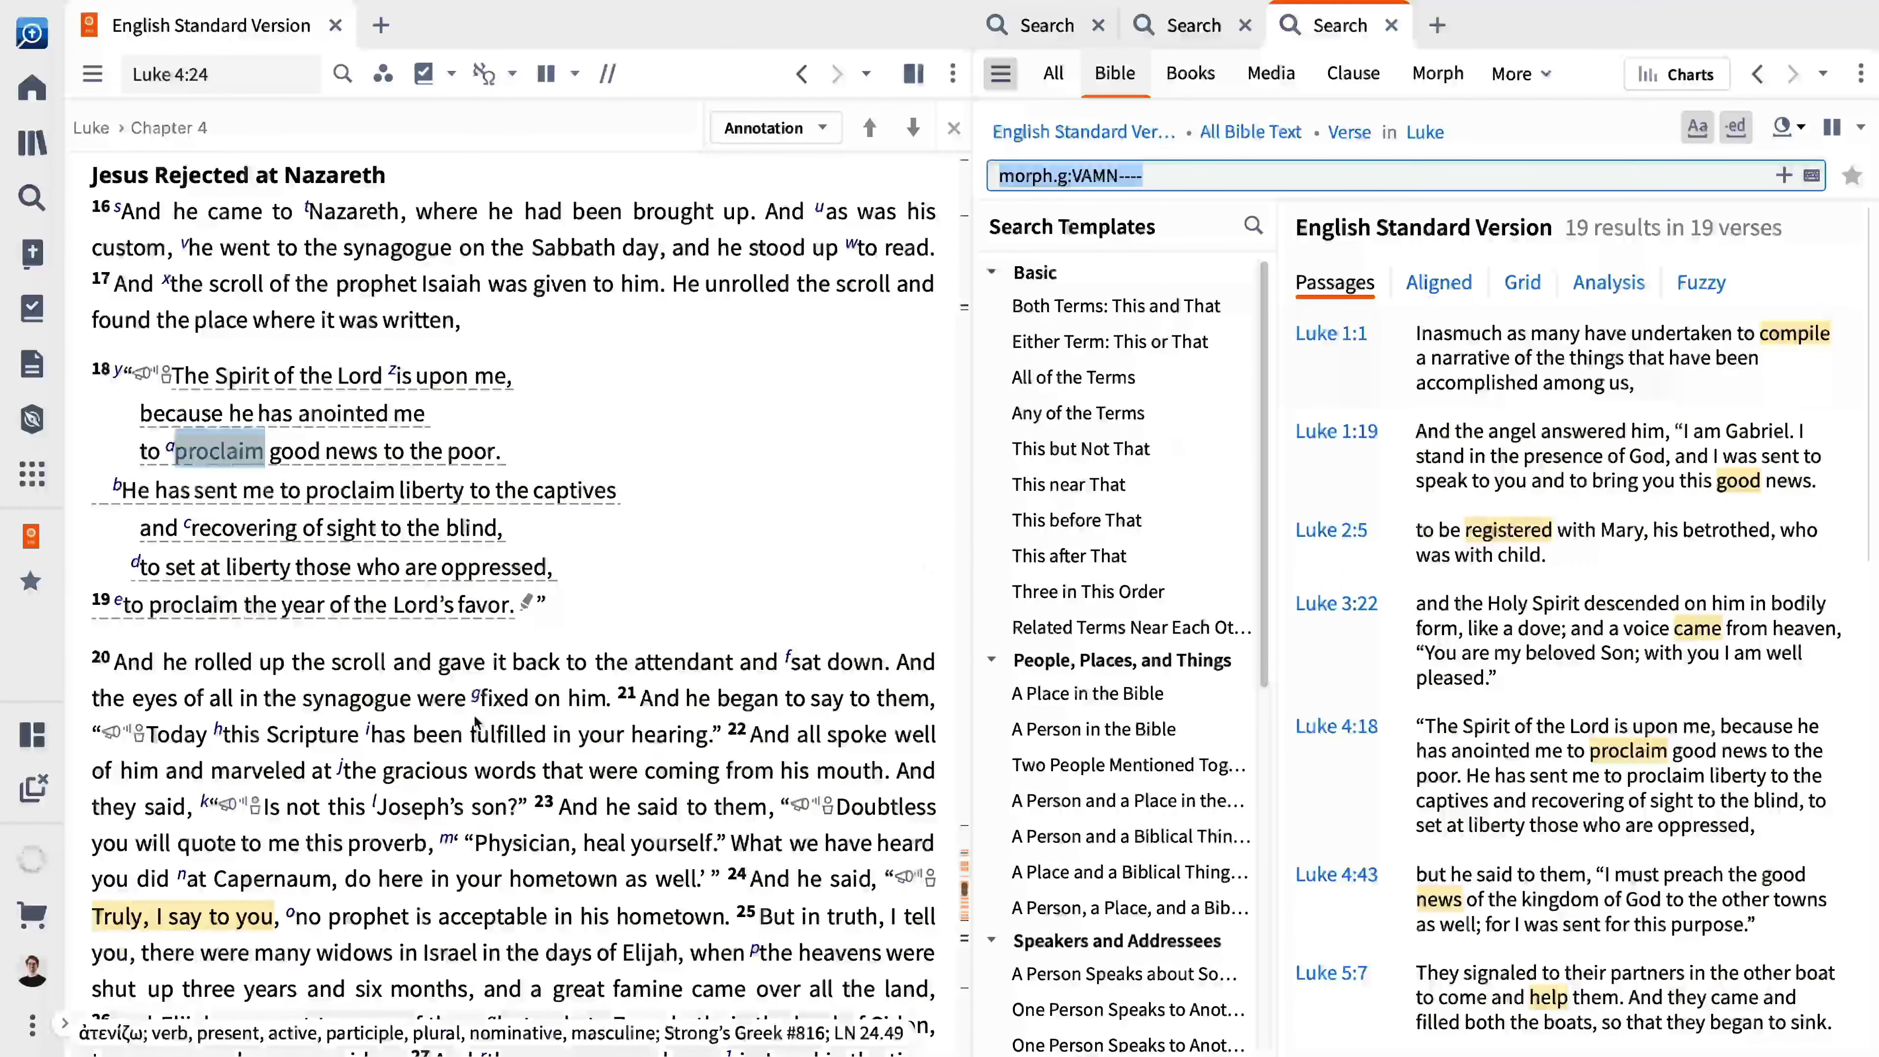
Search all books for 'Today this Scripture has been fulfilled in your hearing'.
left_click(159, 736)
left_click_drag(147, 735, 708, 735)
right_click(710, 737)
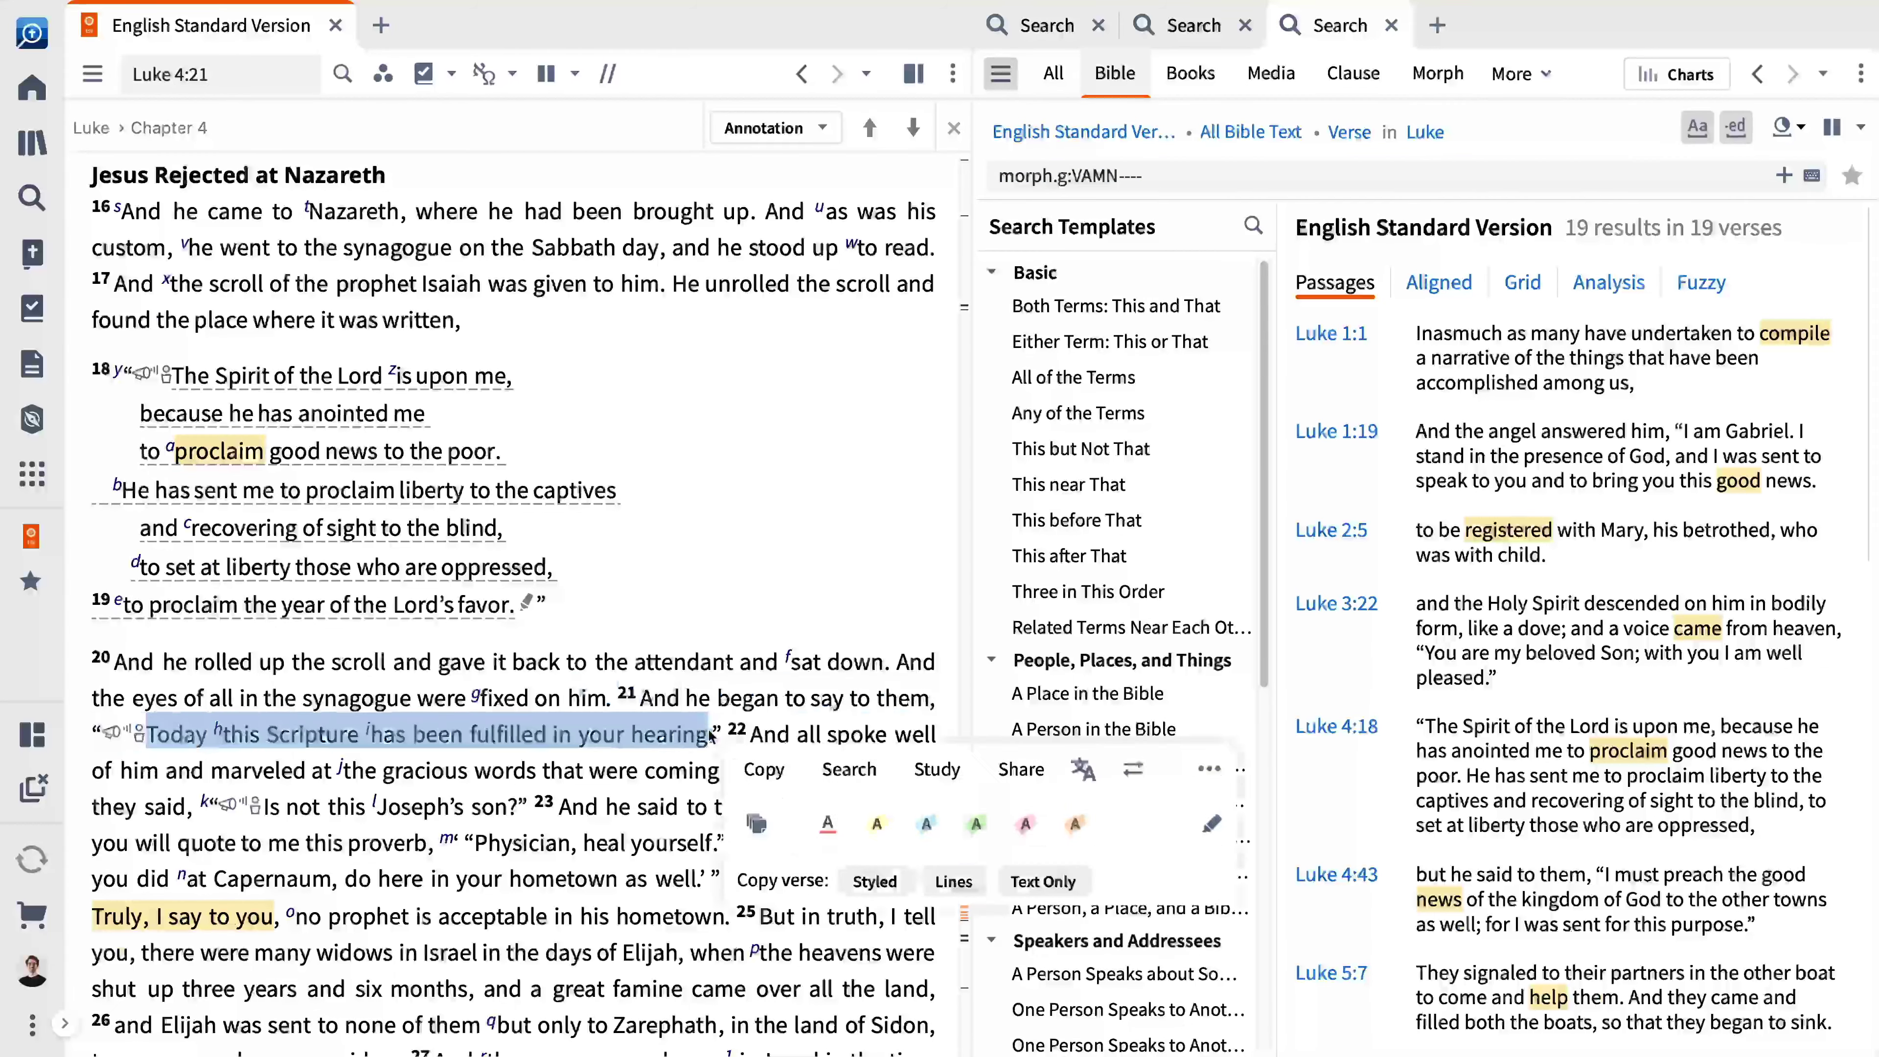
left_click(851, 770)
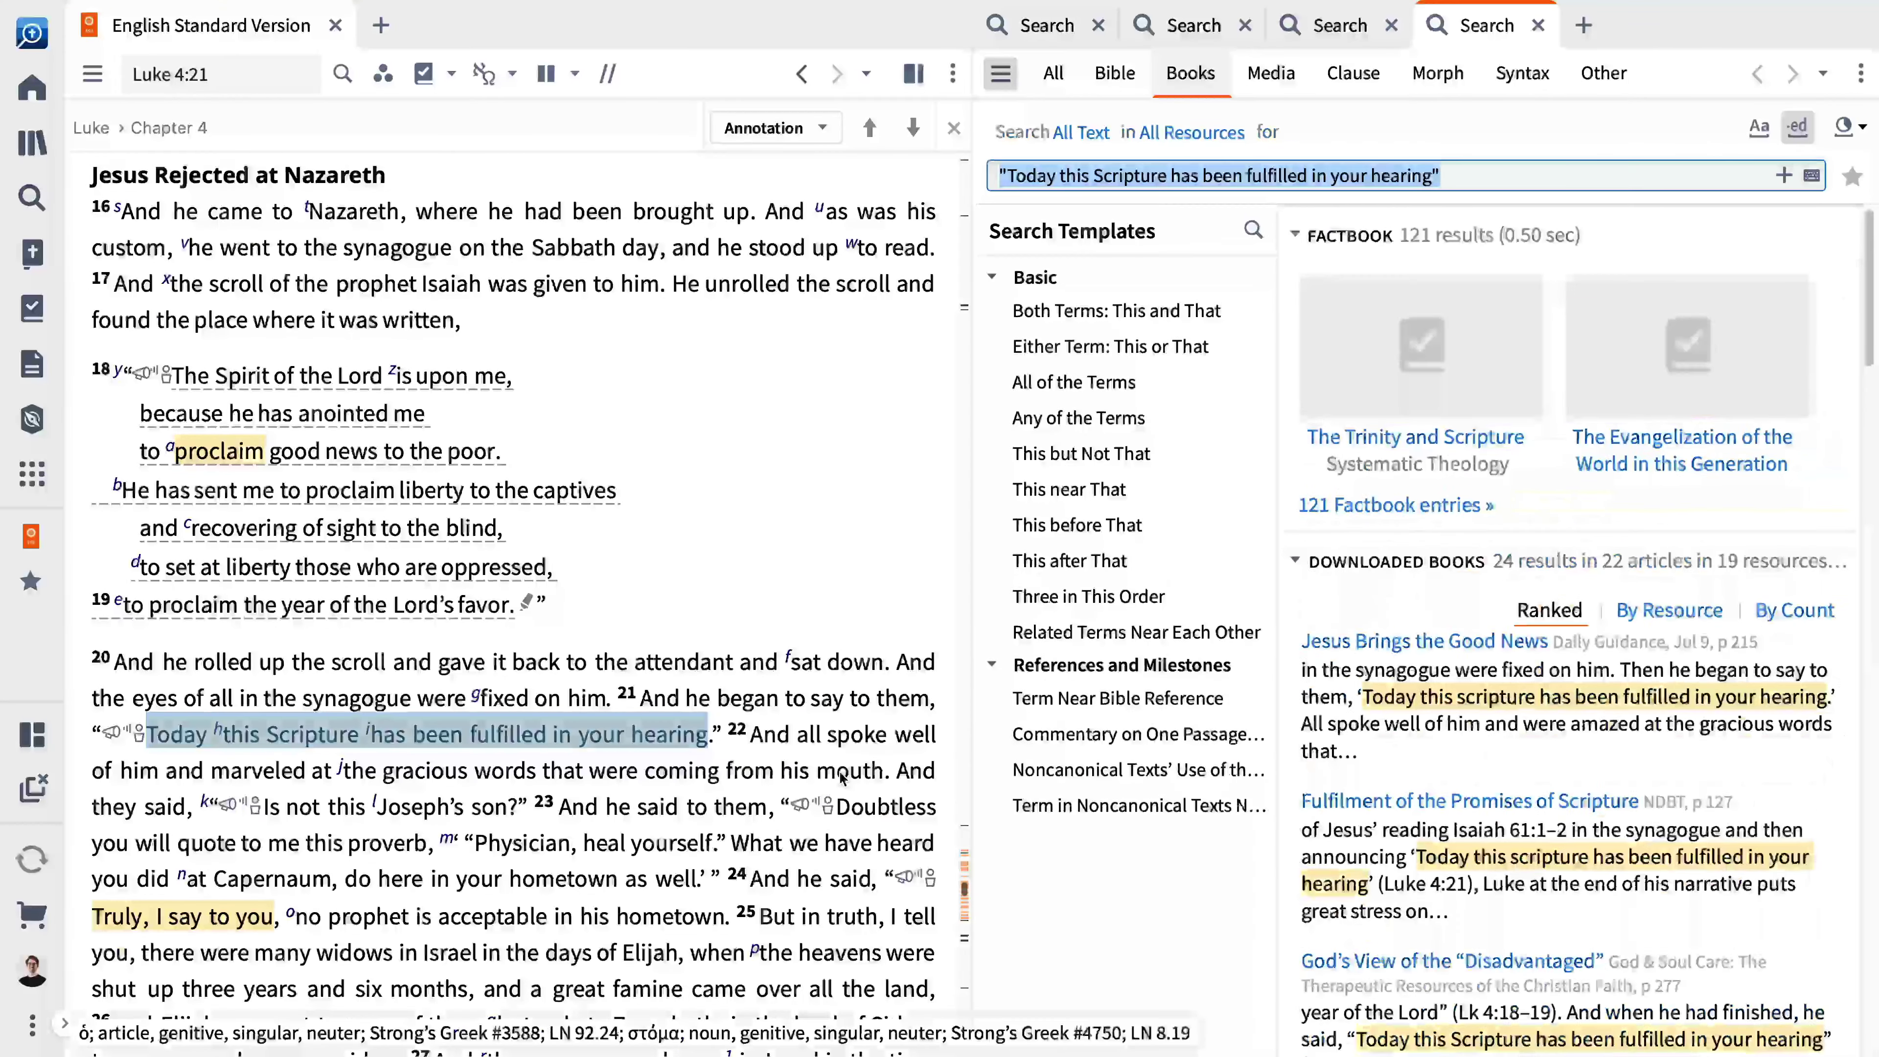